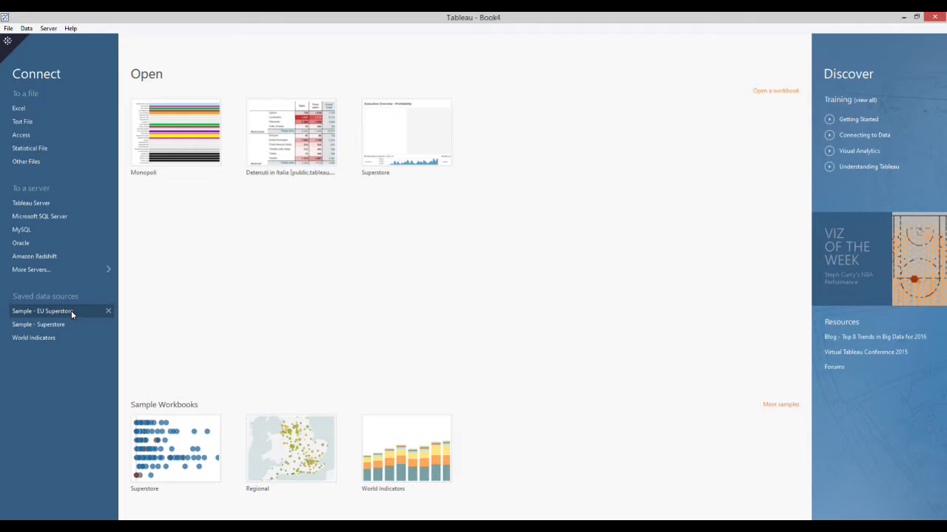
Connect to the Sample - EU Superstore source and build a table of Sales by Category and Sub-Category in rows and Region in columns
click(71, 311)
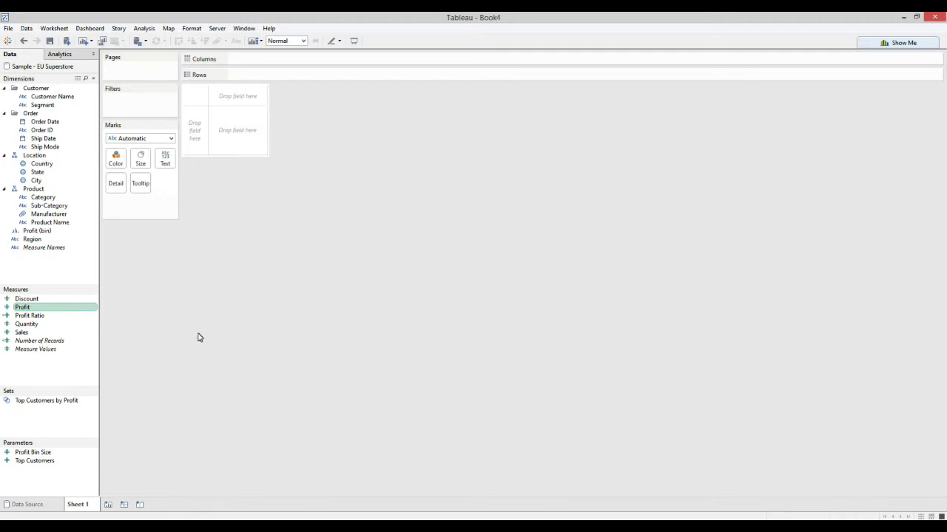
drag(32, 188, 281, 79)
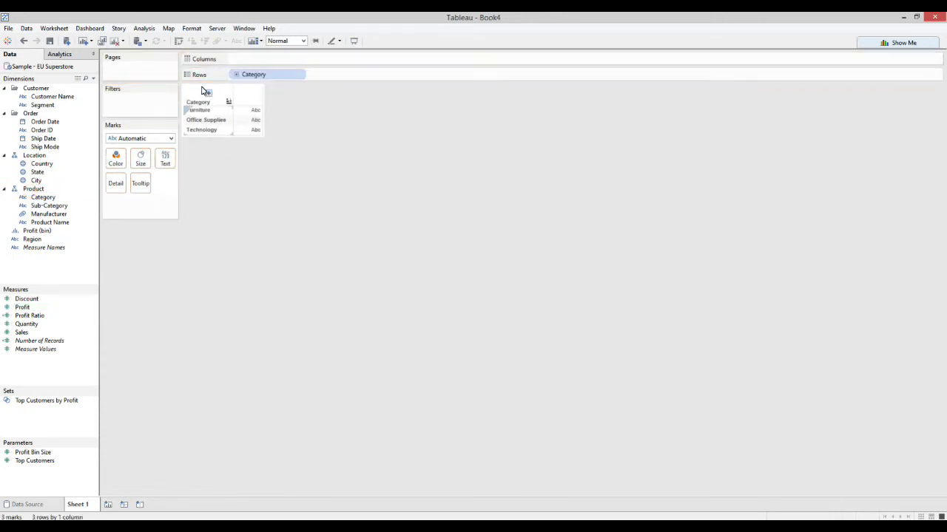
click(237, 75)
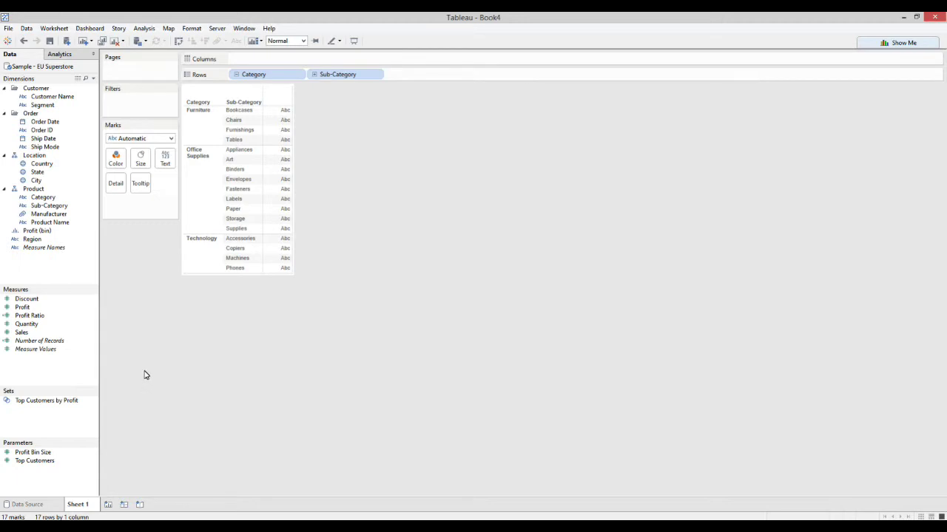
drag(33, 240, 290, 63)
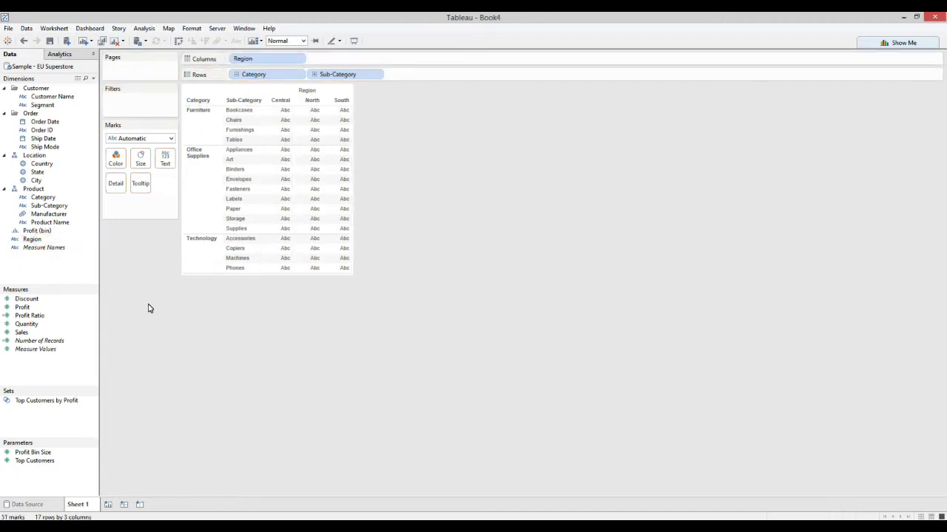
drag(29, 335, 166, 163)
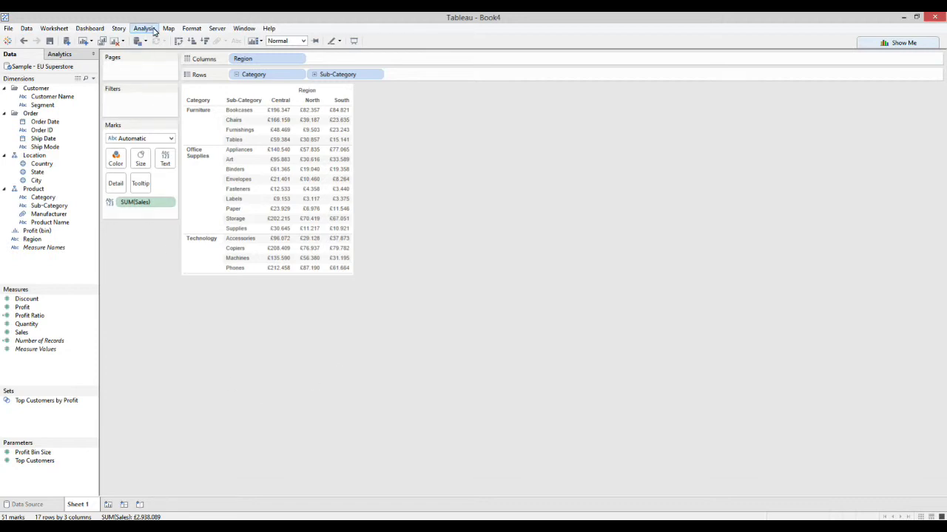
Examine the formatting options offered for the worksheet, for a single sales value and for the Central region header
click(191, 28)
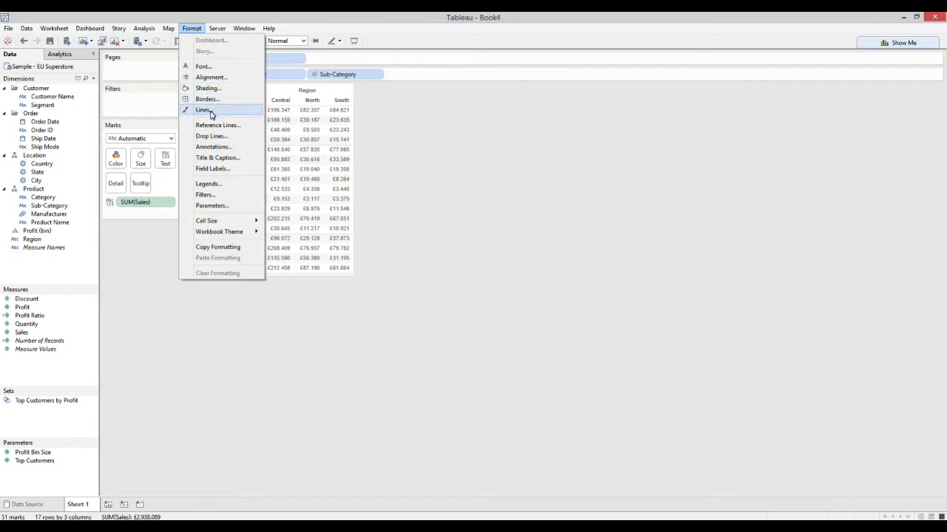
click(469, 194)
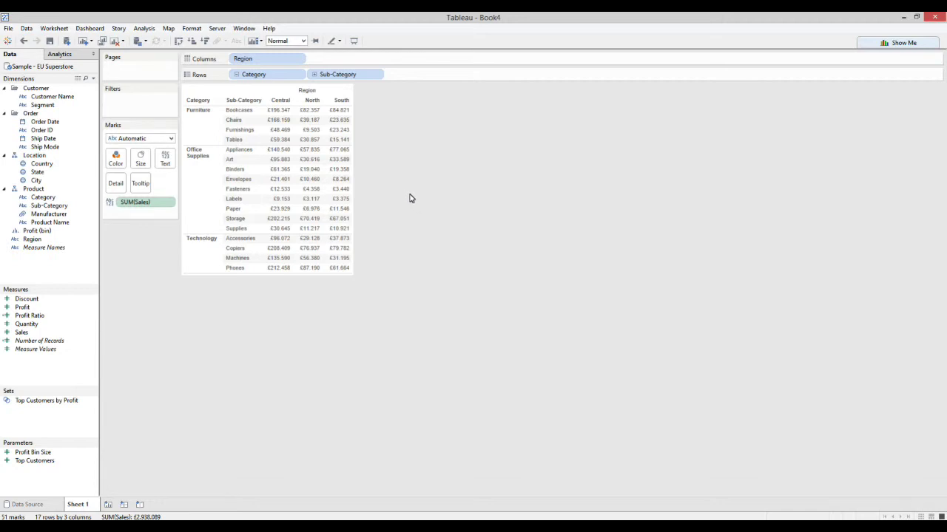
click(277, 150)
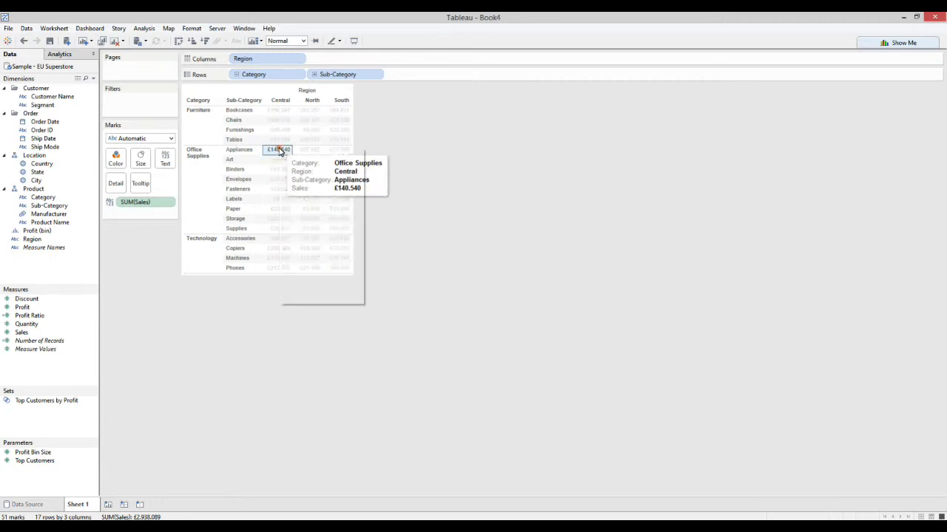
right_click(278, 151)
click(307, 193)
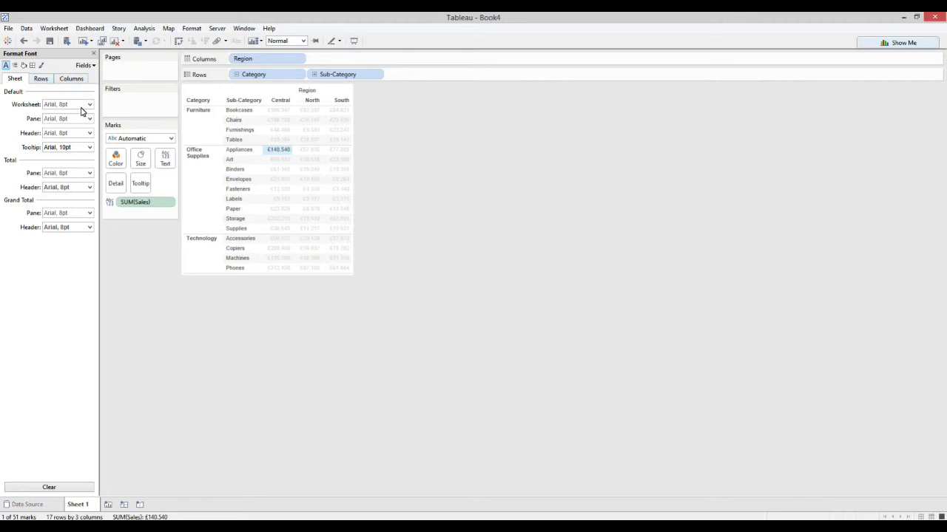
right_click(287, 102)
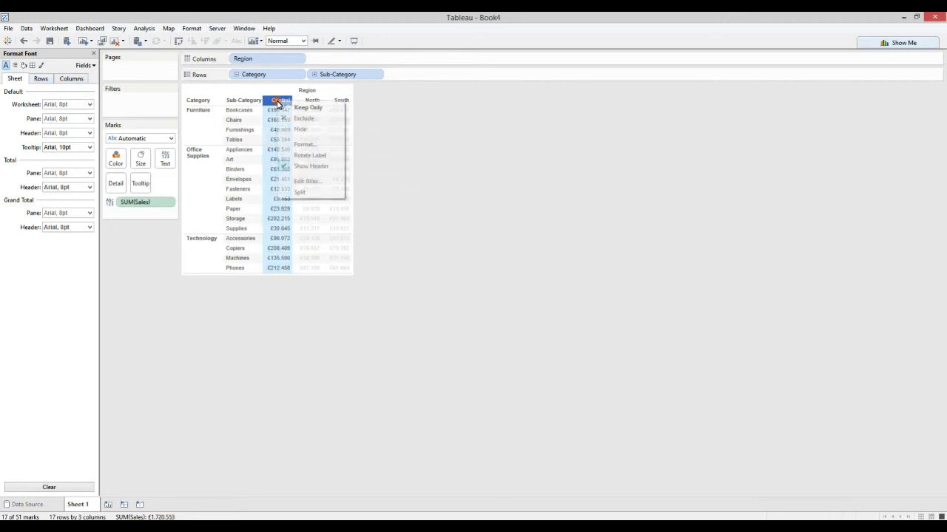
click(304, 144)
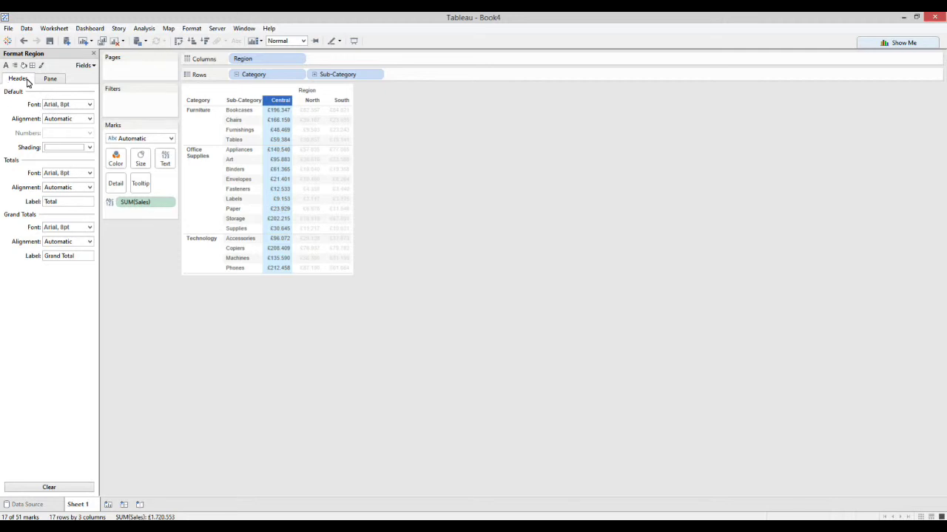
click(284, 340)
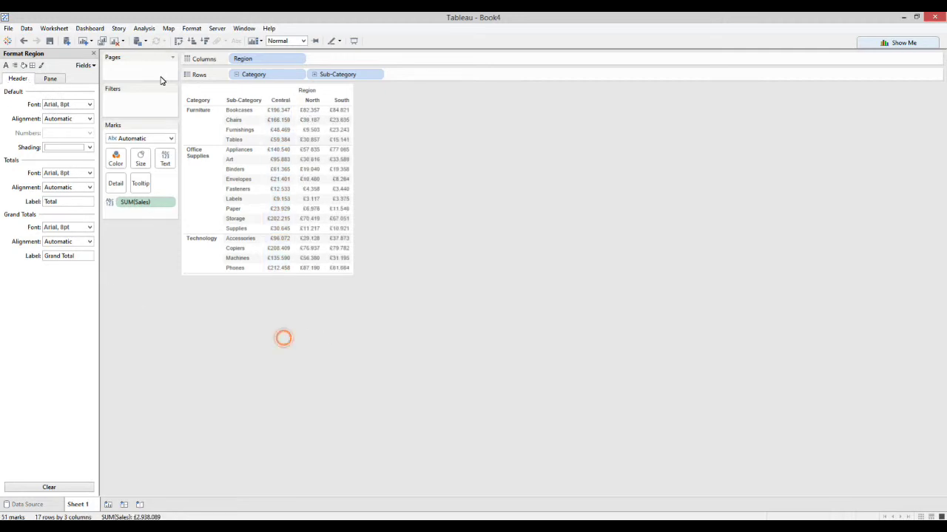
click(93, 53)
Open the sheet's font formatting and examine the font and size choices for the whole worksheet
click(192, 28)
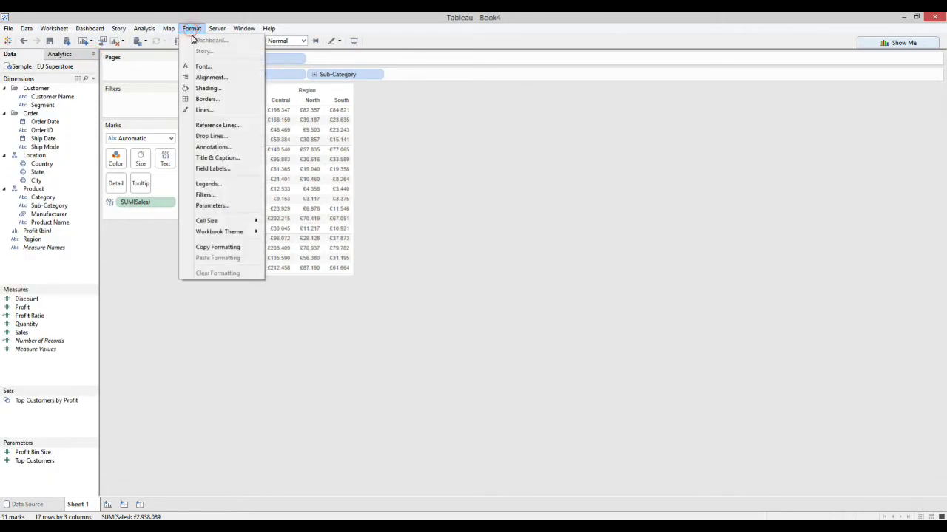
click(199, 67)
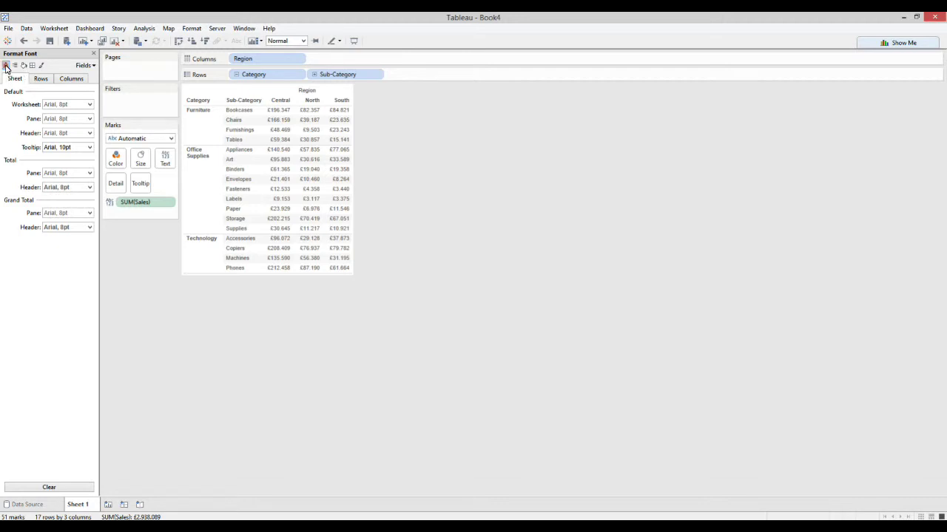
click(50, 104)
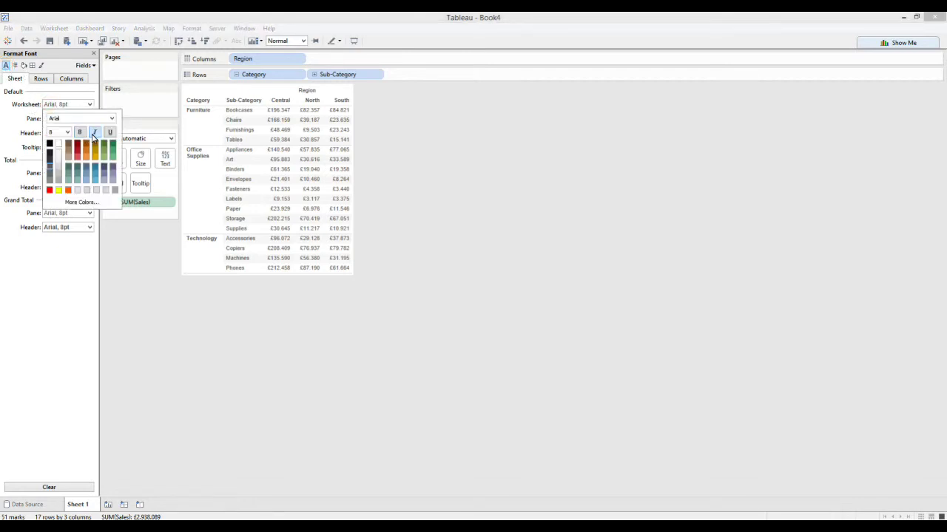
click(69, 132)
click(62, 243)
click(64, 272)
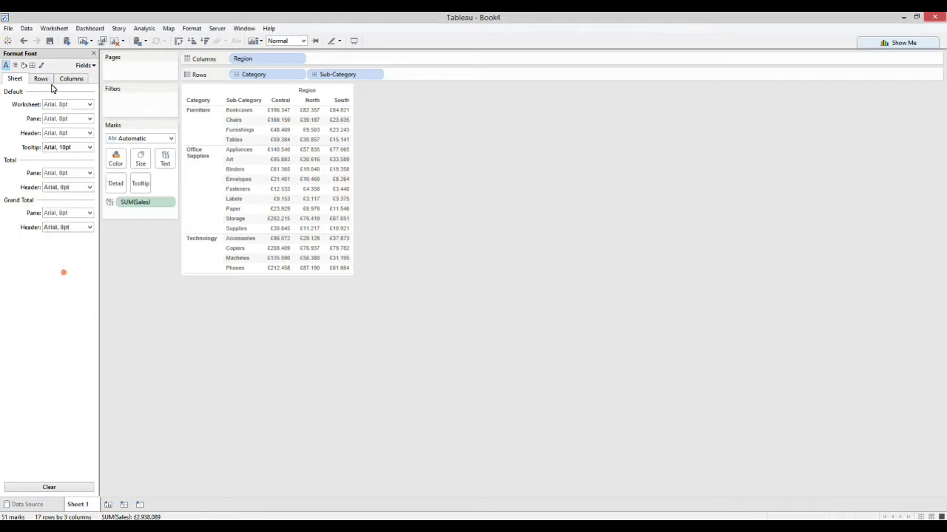
Look through the sheet's alignment, shading, border and line formatting options and return to the font options
click(16, 66)
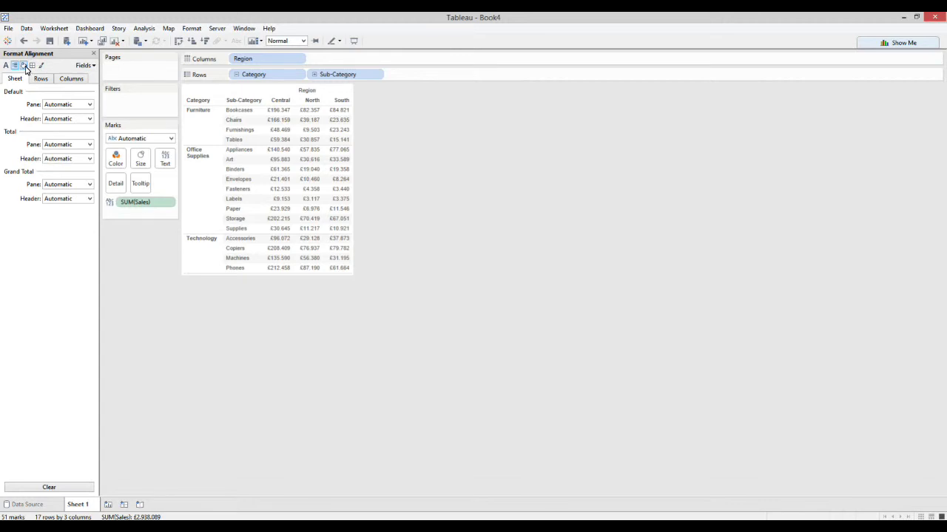
click(23, 66)
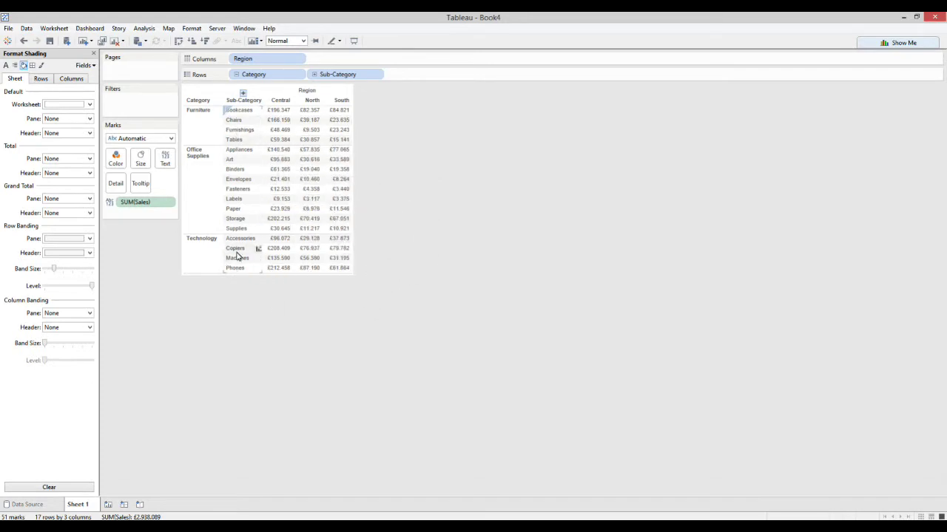
click(33, 65)
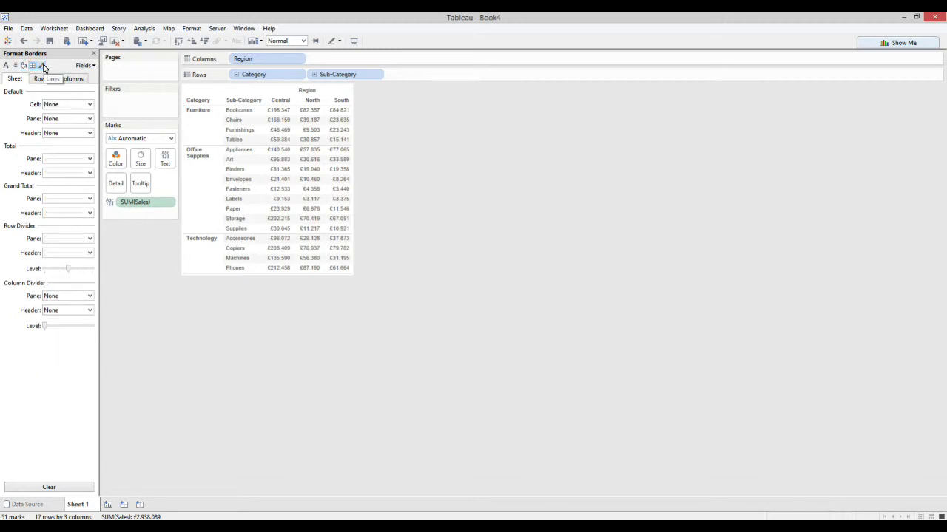
click(42, 65)
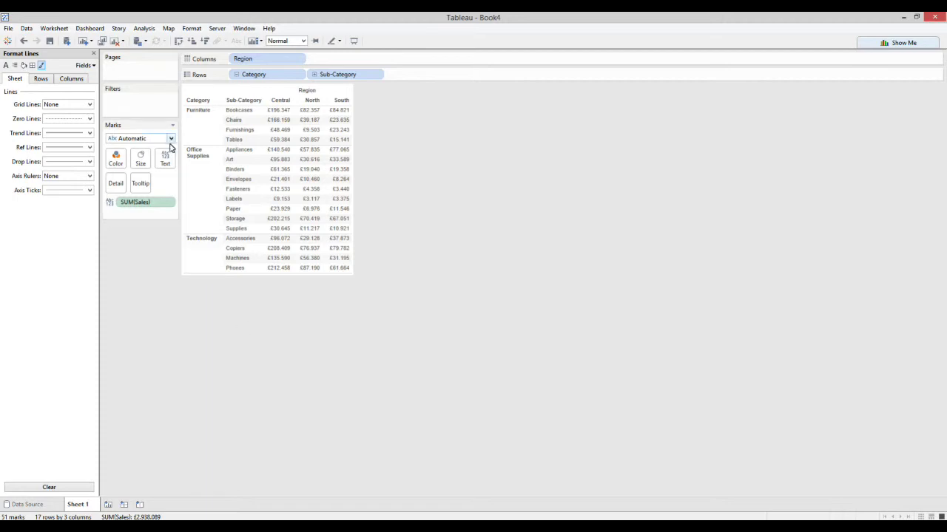
click(6, 65)
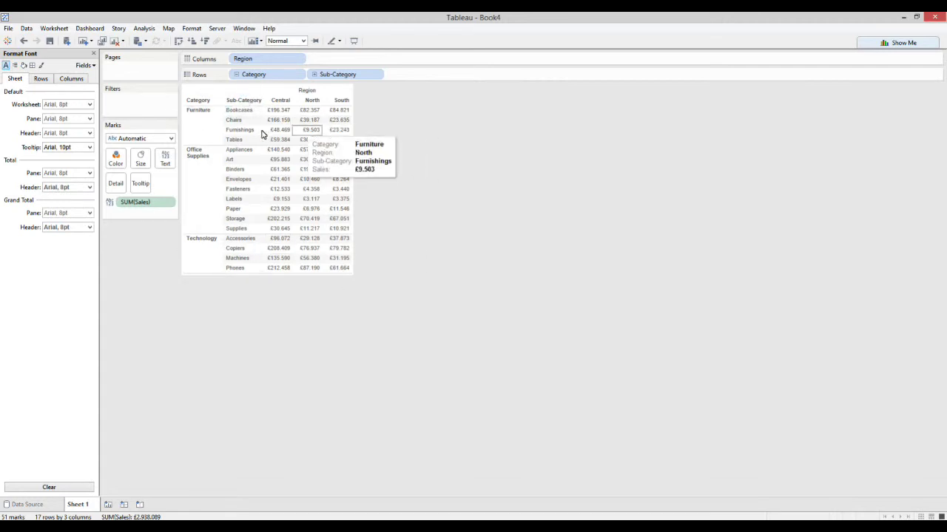
Try orange shading on all headers at the sheet level and undo it
click(24, 65)
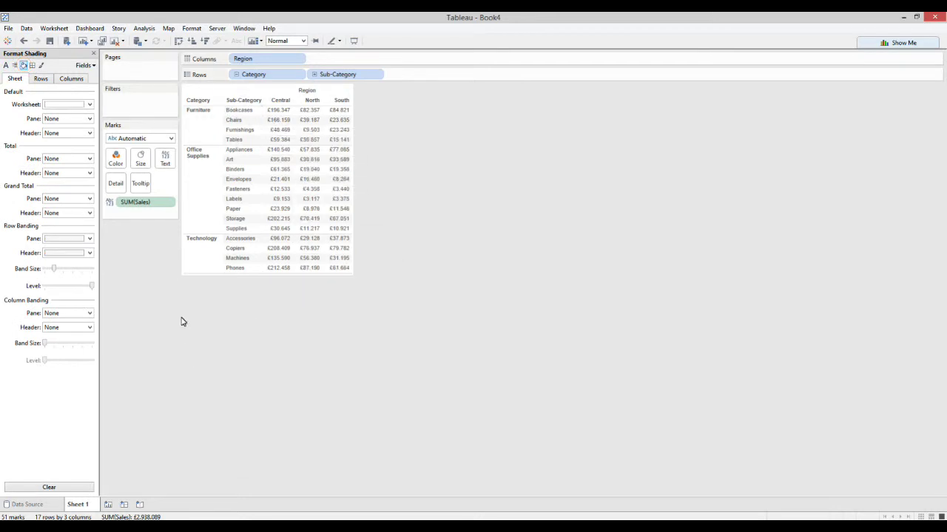
click(58, 136)
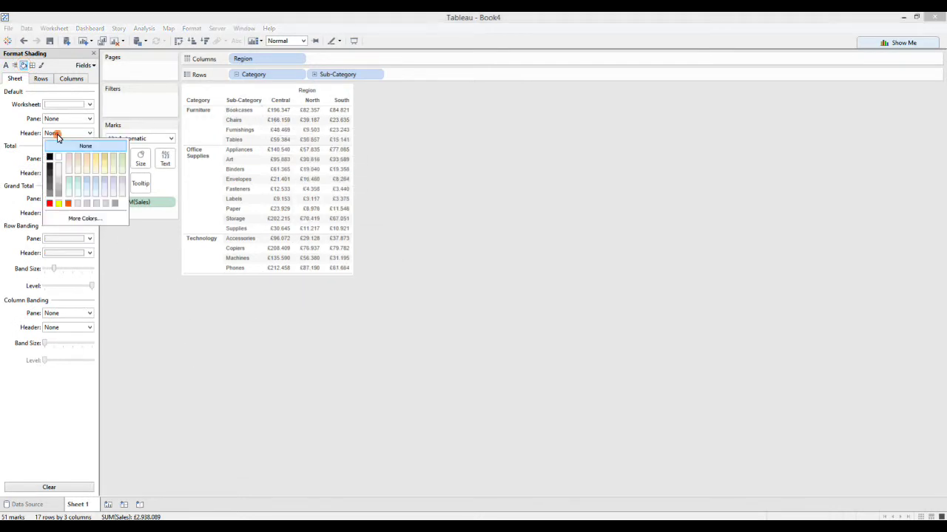
click(69, 204)
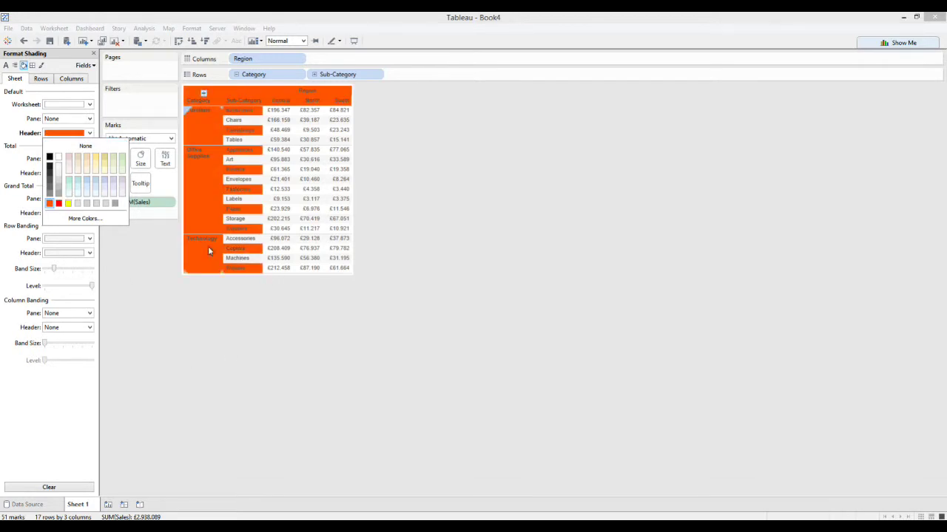
click(24, 41)
Try orange shading on the row headers only and undo it
click(44, 80)
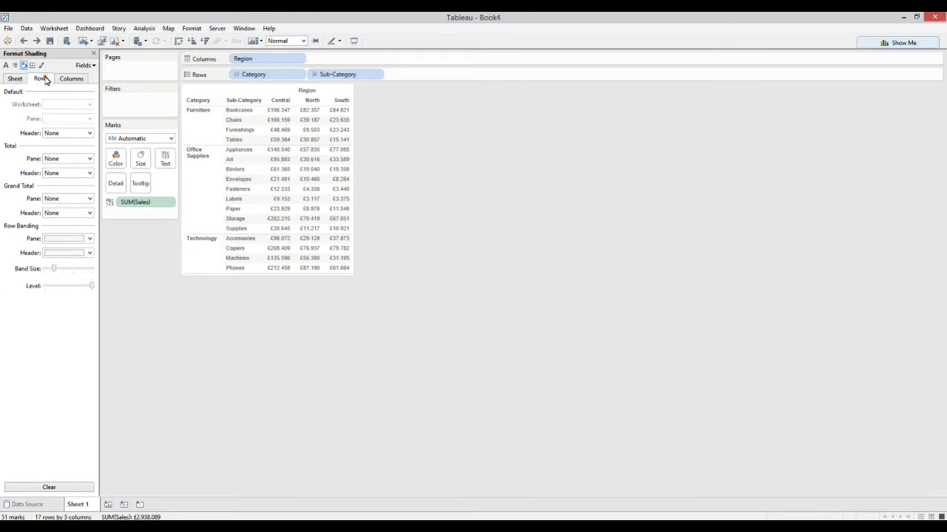
click(70, 133)
click(52, 204)
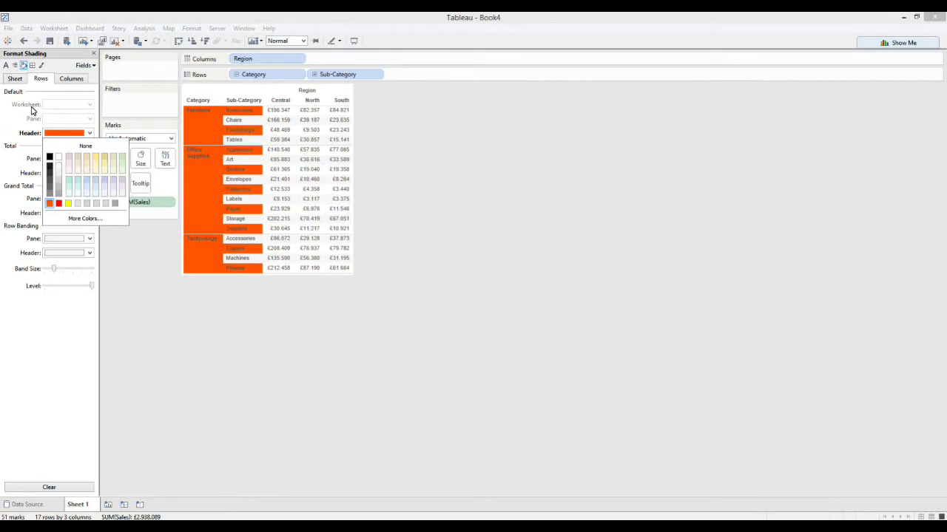
click(23, 41)
click(23, 40)
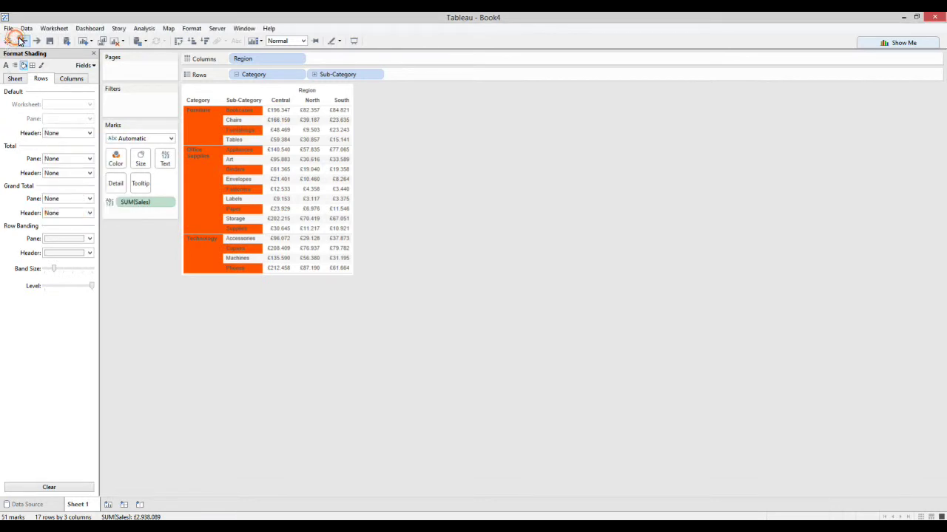
Try orange shading on the column headers only and undo it
click(70, 80)
click(69, 133)
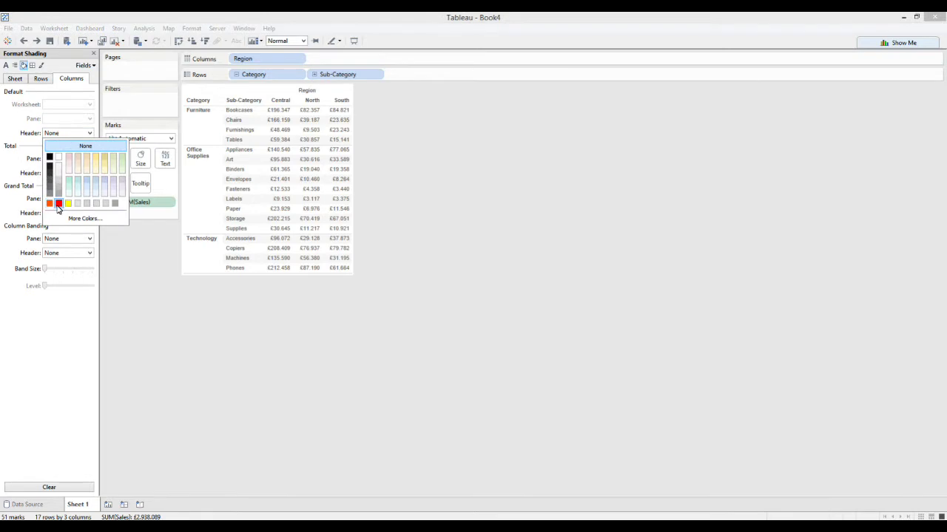
click(49, 204)
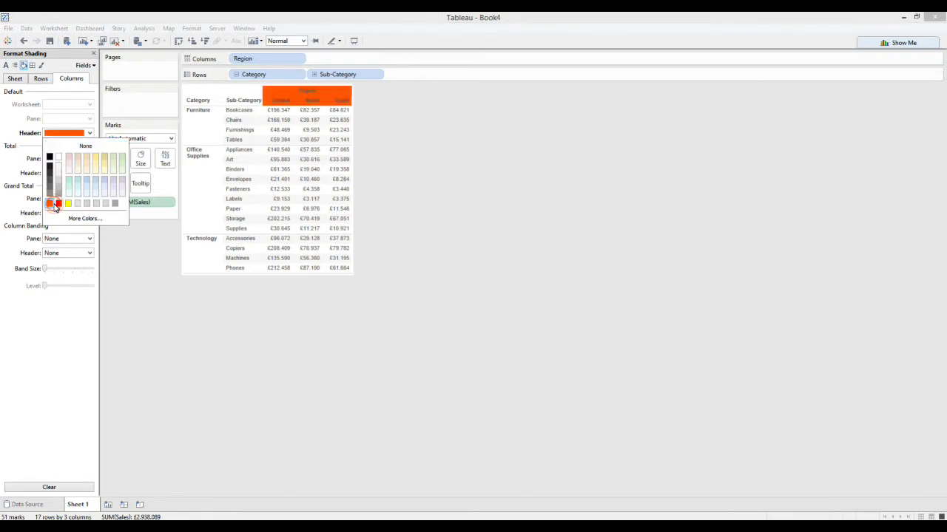
click(23, 41)
click(23, 41)
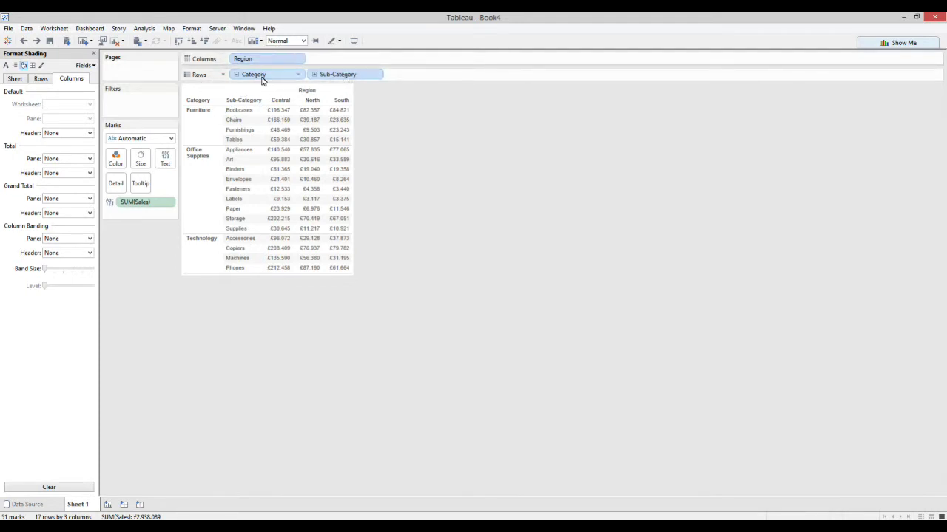
Switch from the SUM(Sales) formatting to the Category field and set its header font color to blue
click(122, 209)
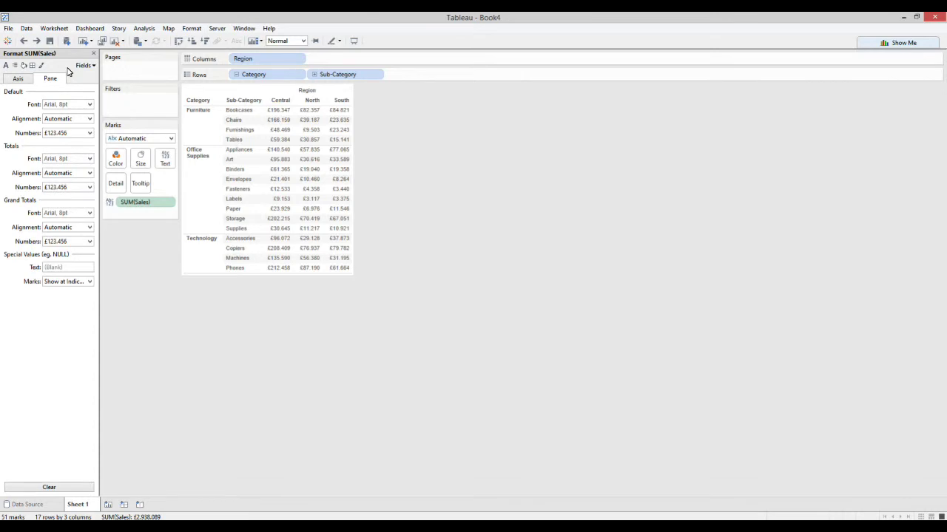
click(93, 67)
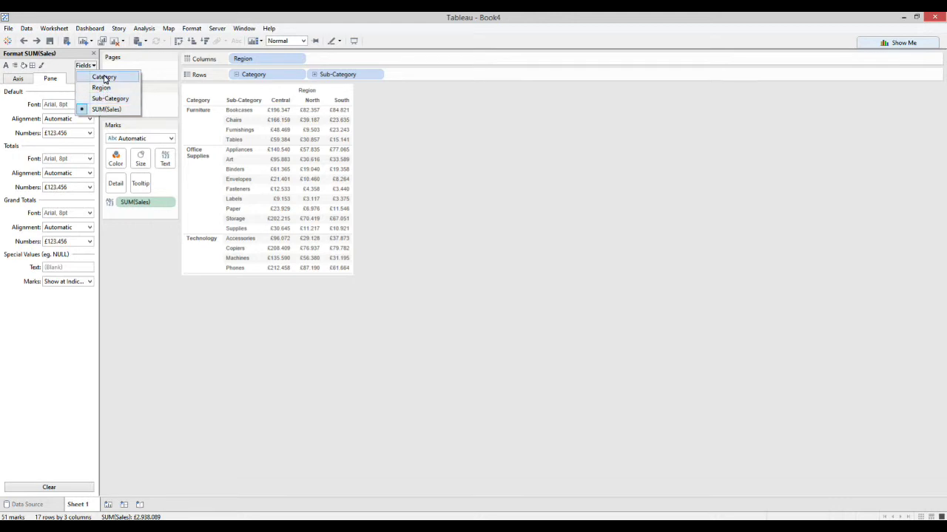
click(106, 77)
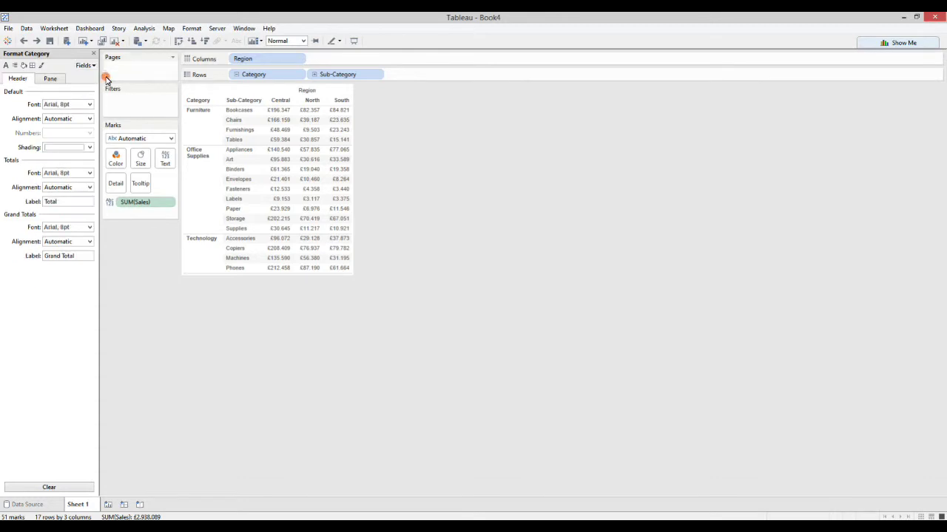
click(88, 104)
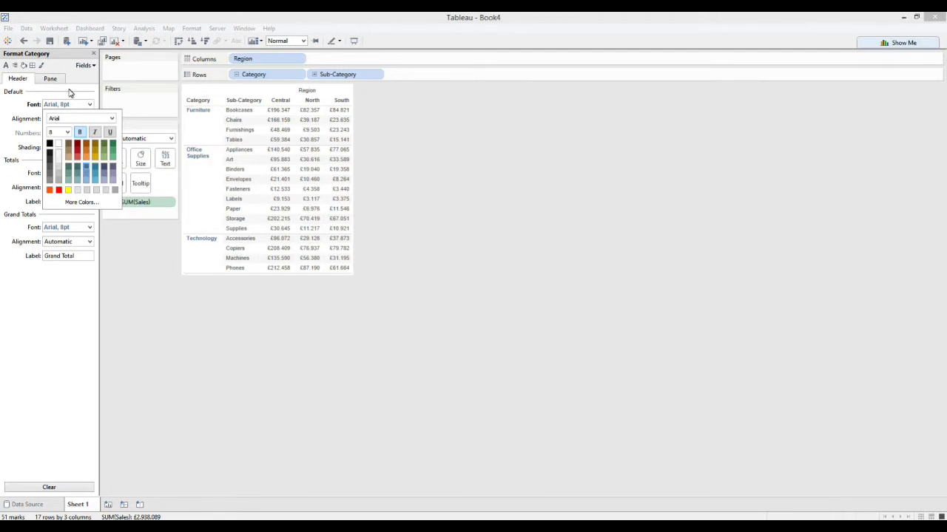
Switch the formatting to the Region field and set its header font color to dark red
click(85, 65)
click(97, 88)
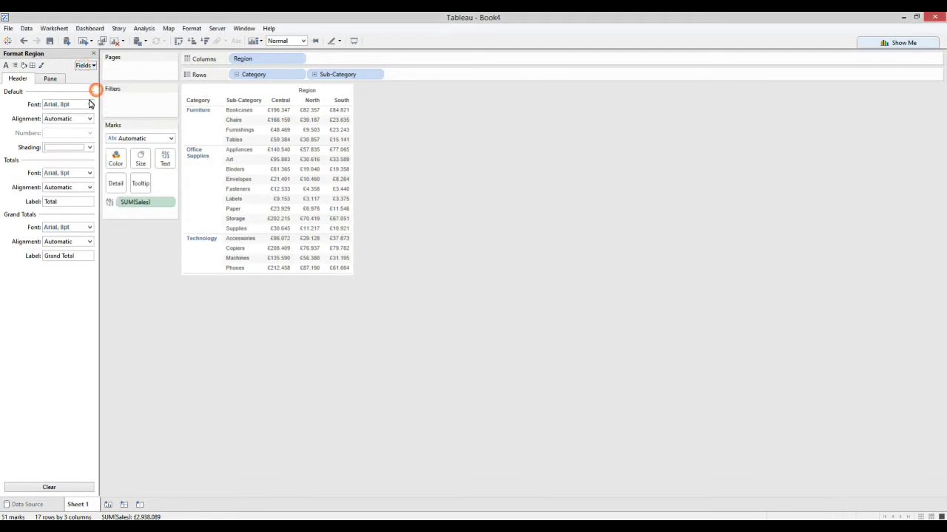
click(90, 105)
click(77, 146)
click(27, 115)
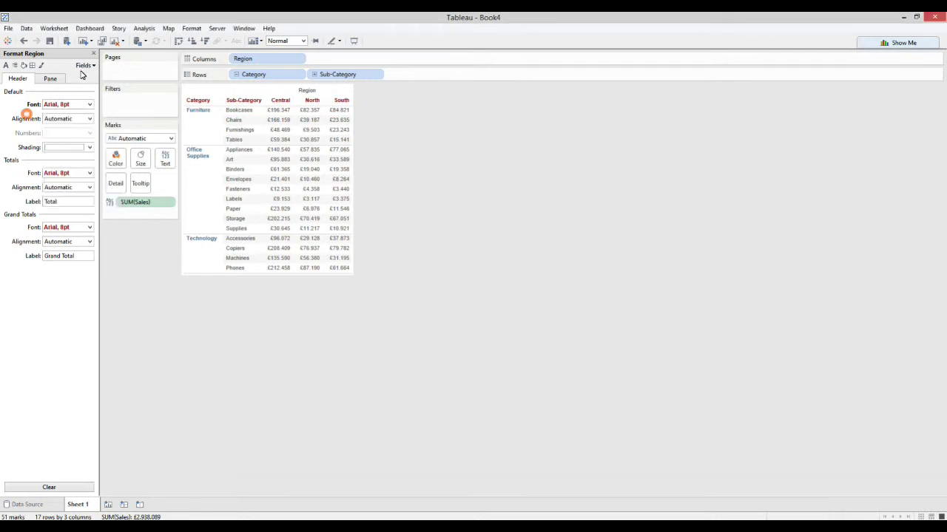
Switch the formatting to the SUM(Sales) field and set its pane font color to green
click(85, 66)
click(92, 109)
click(90, 105)
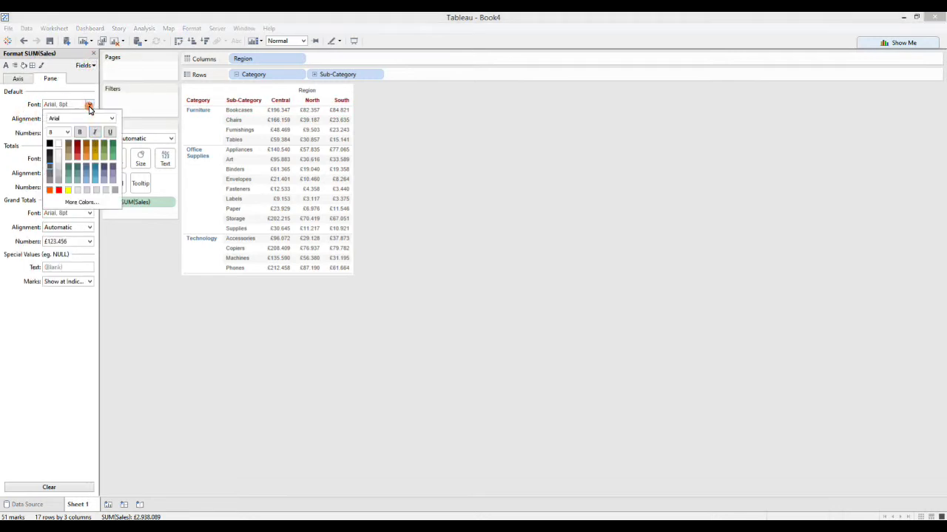
click(112, 144)
click(361, 365)
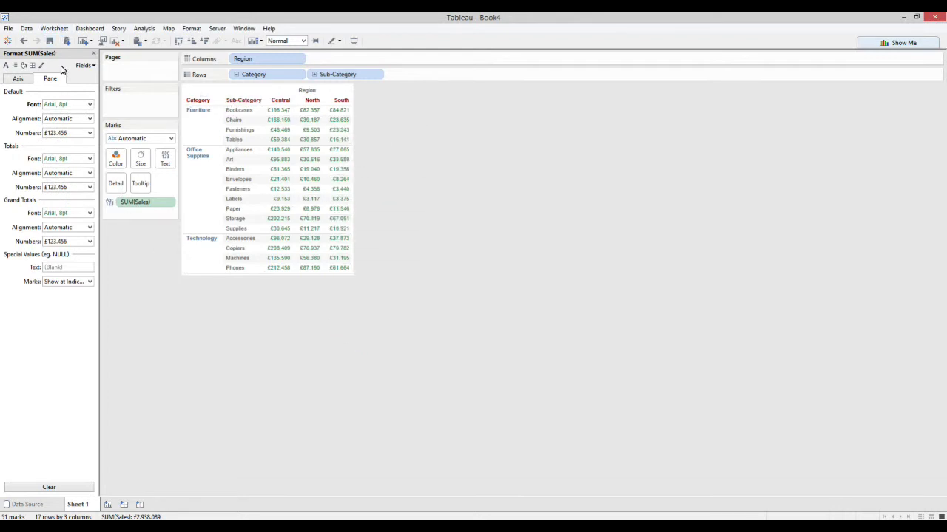
Clear the custom font formatting from the SUM(Sales), Region and Category fields
click(32, 103)
click(33, 108)
click(87, 65)
click(103, 96)
click(86, 65)
click(96, 87)
click(34, 107)
click(86, 66)
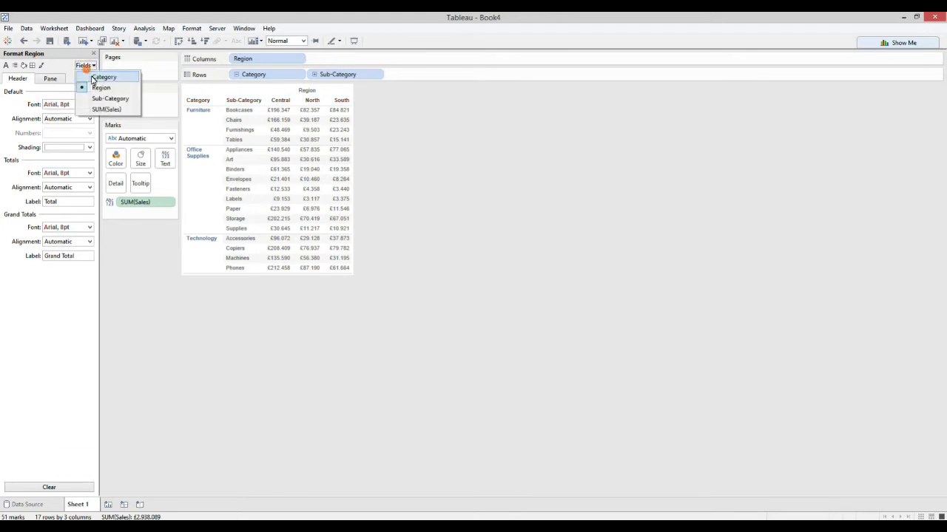
click(100, 77)
right_click(37, 105)
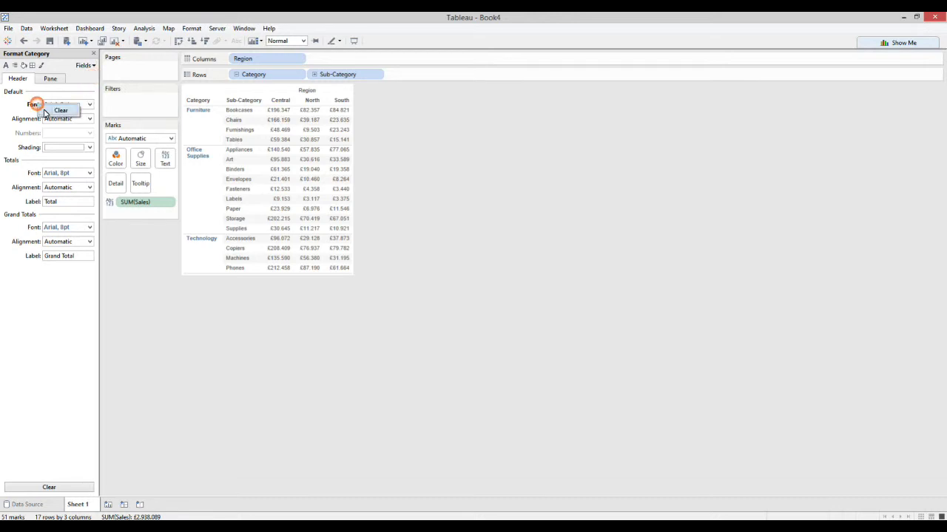
click(60, 110)
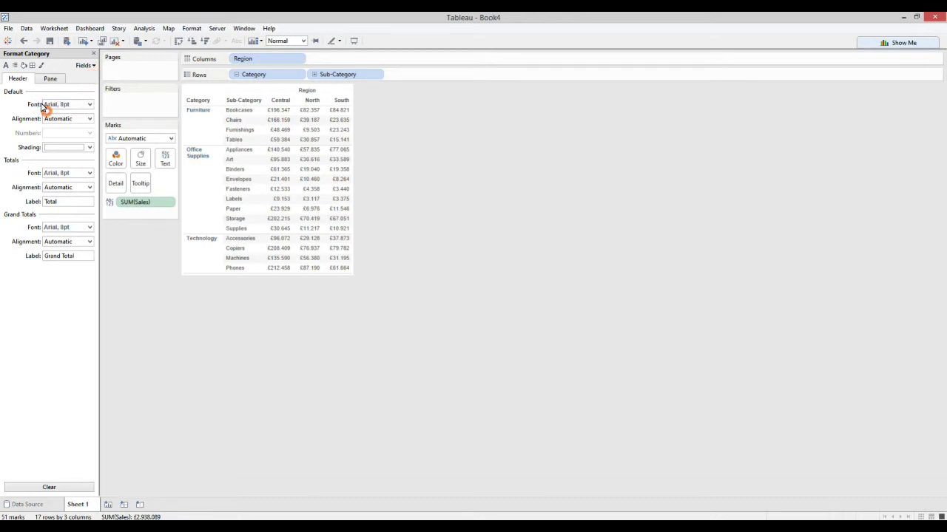
In the row-level shading, set the row banding color to medium grey for both the pane and the header
click(24, 66)
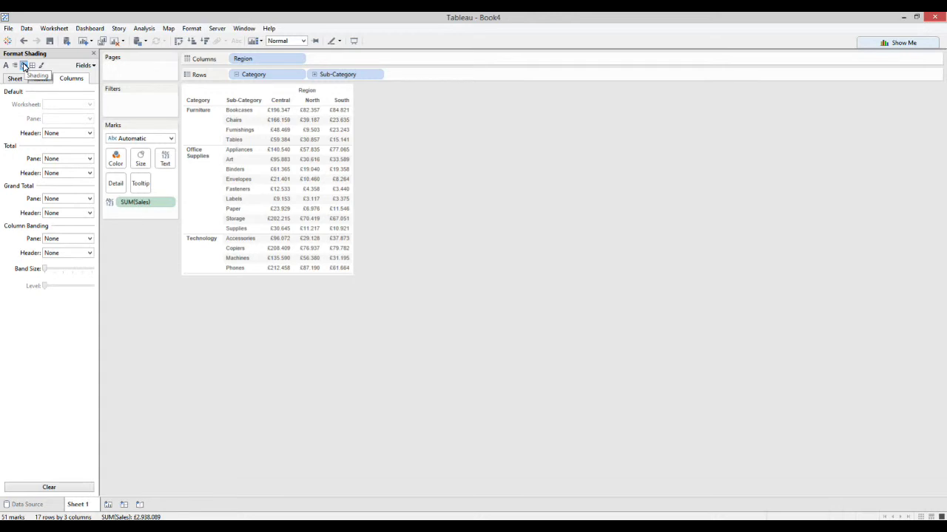
click(37, 79)
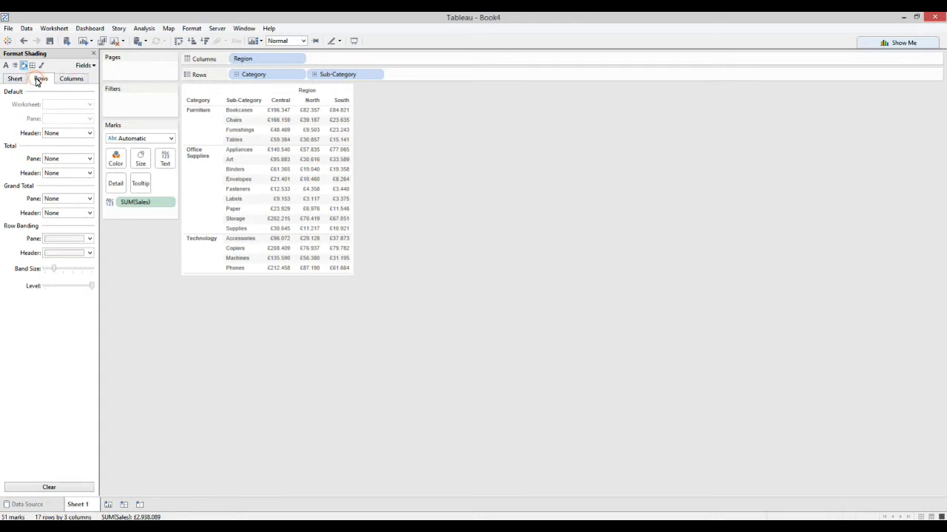
click(74, 243)
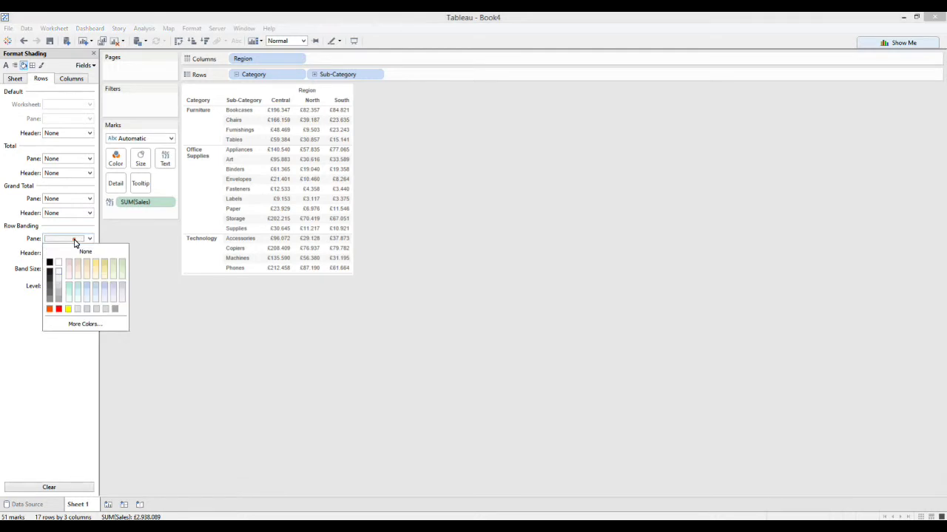
click(60, 287)
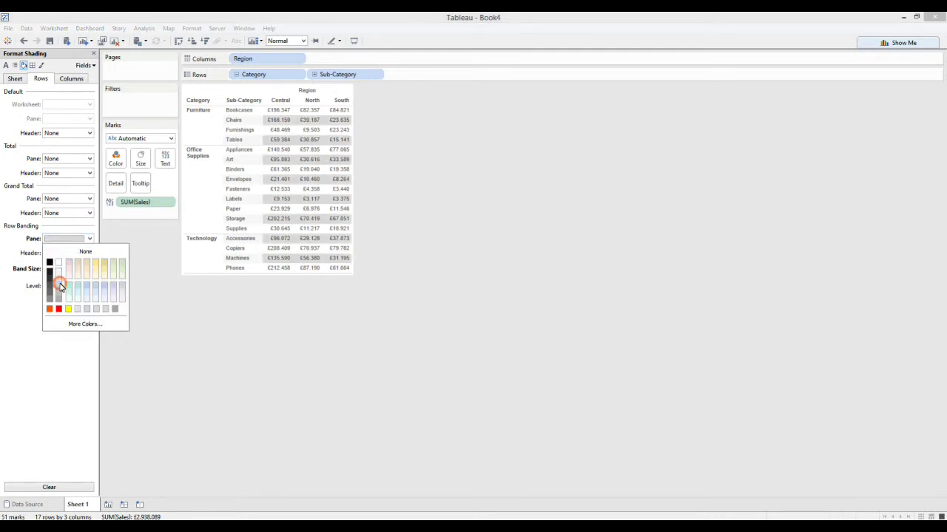
click(6, 253)
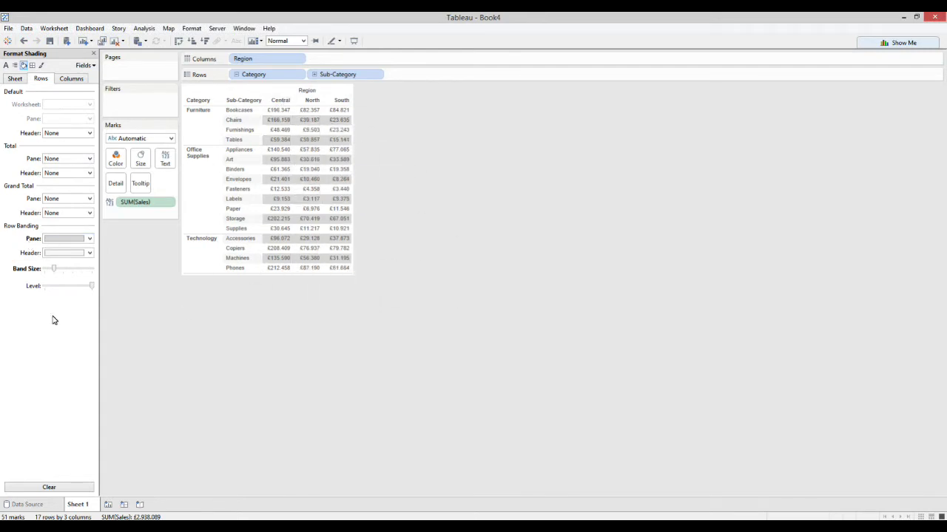
click(90, 252)
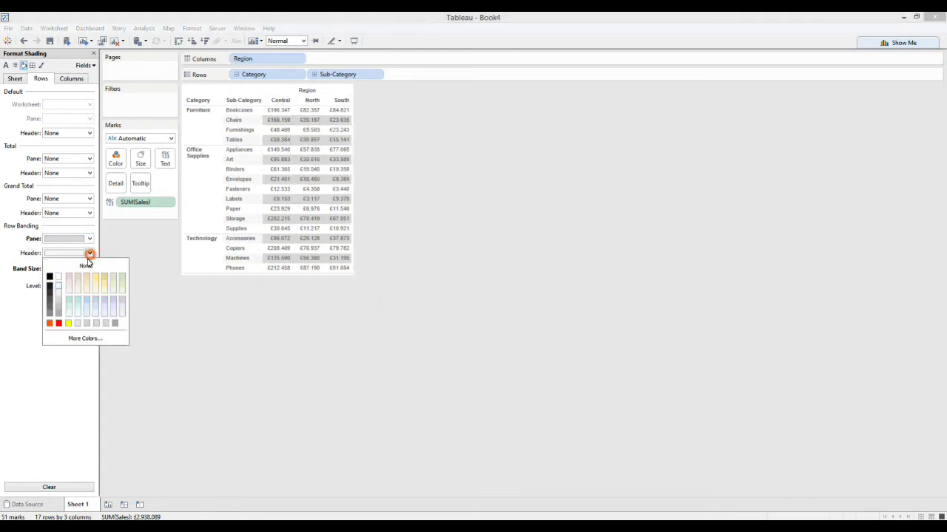
click(60, 303)
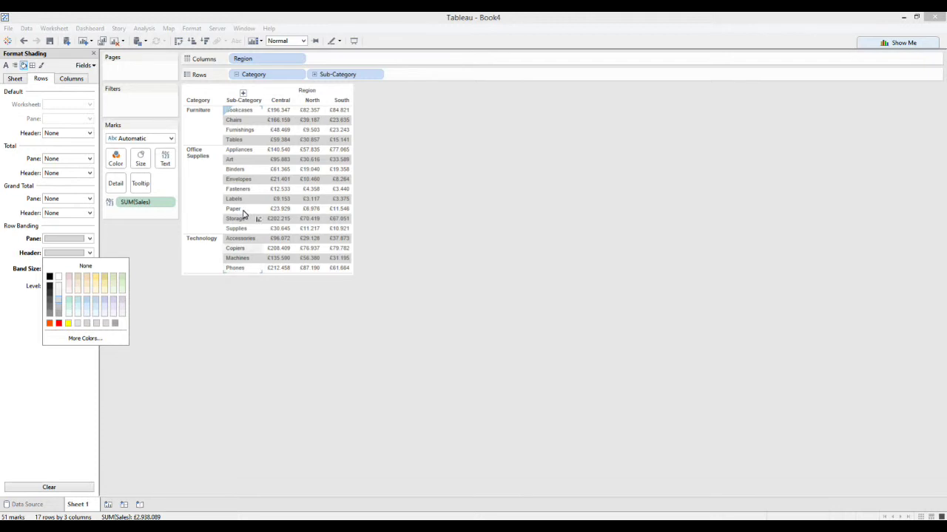
click(216, 337)
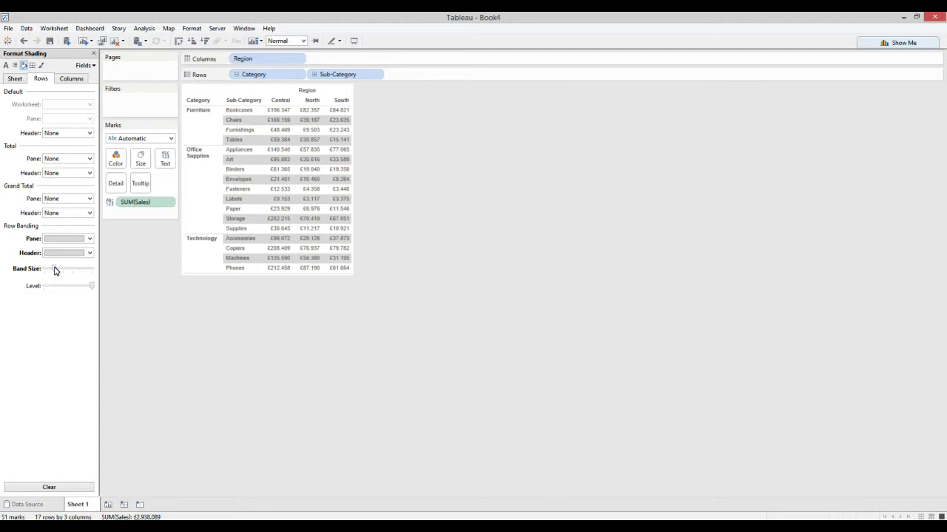
Try row banding with no bands, with one-row bands and with two-row bands
drag(55, 271, 47, 273)
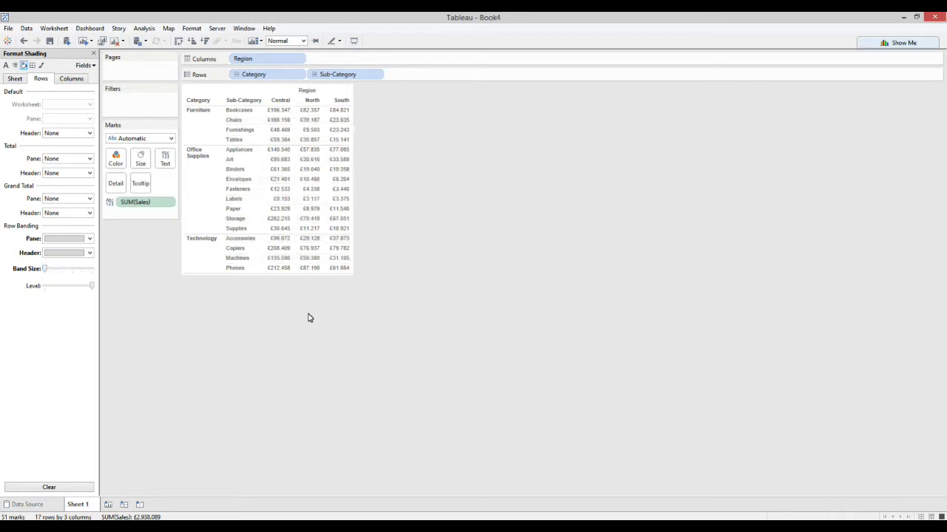
drag(45, 272, 53, 272)
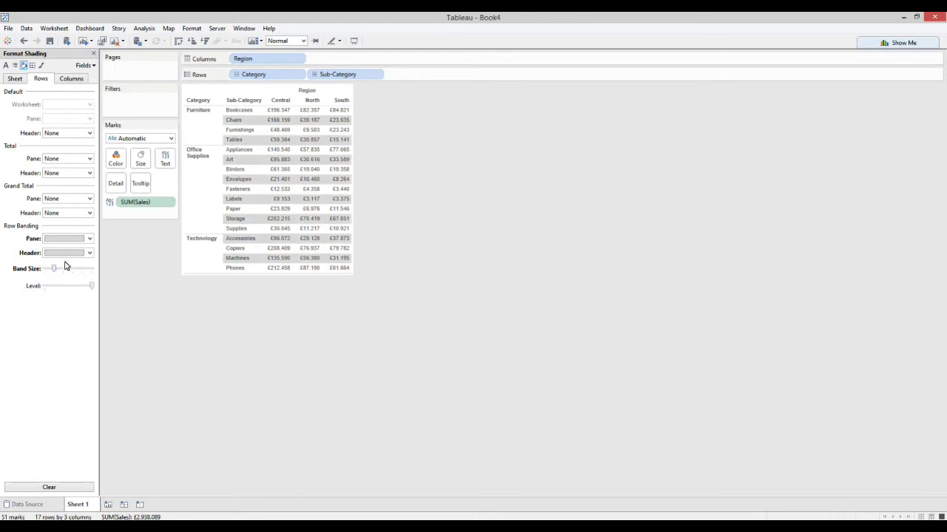
drag(53, 272, 63, 273)
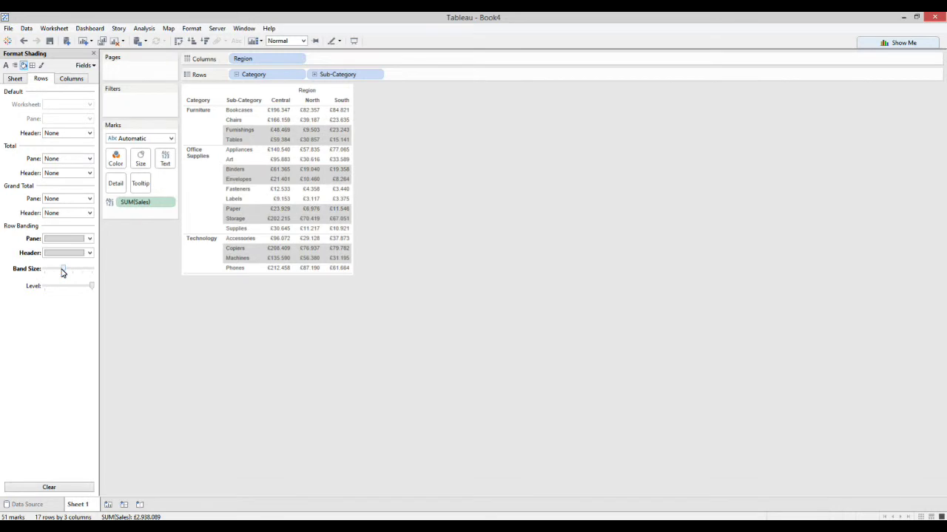
Return the band size to one row, try the banding at the Category level, and restore the Sub-Category level
drag(64, 271, 46, 287)
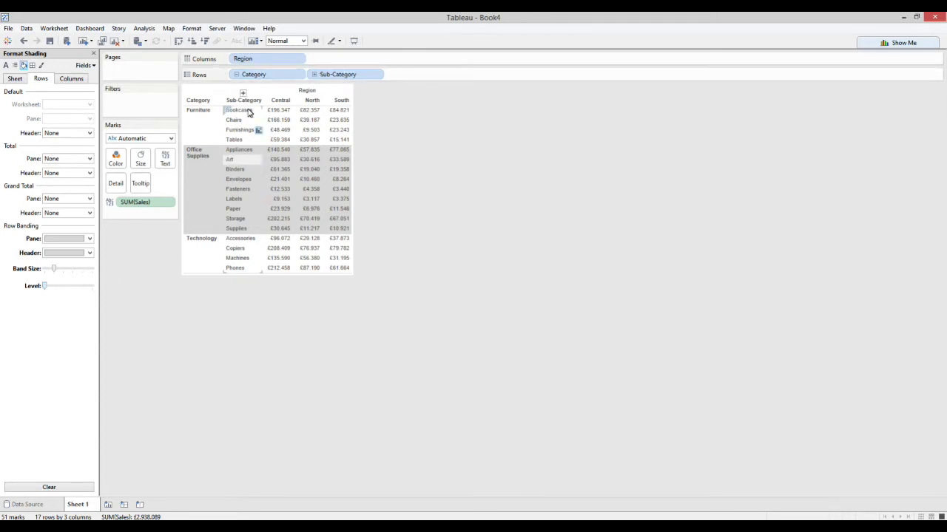
mouse_move(268, 281)
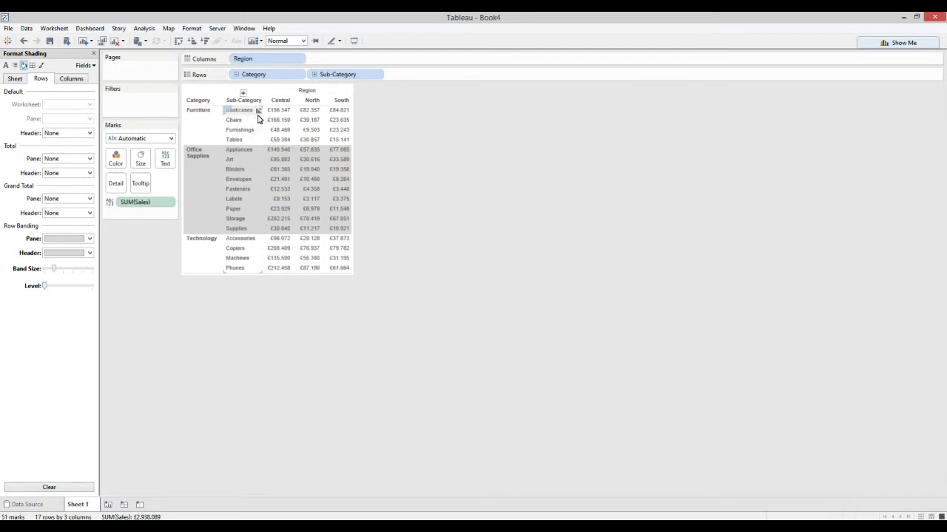
drag(46, 286, 99, 287)
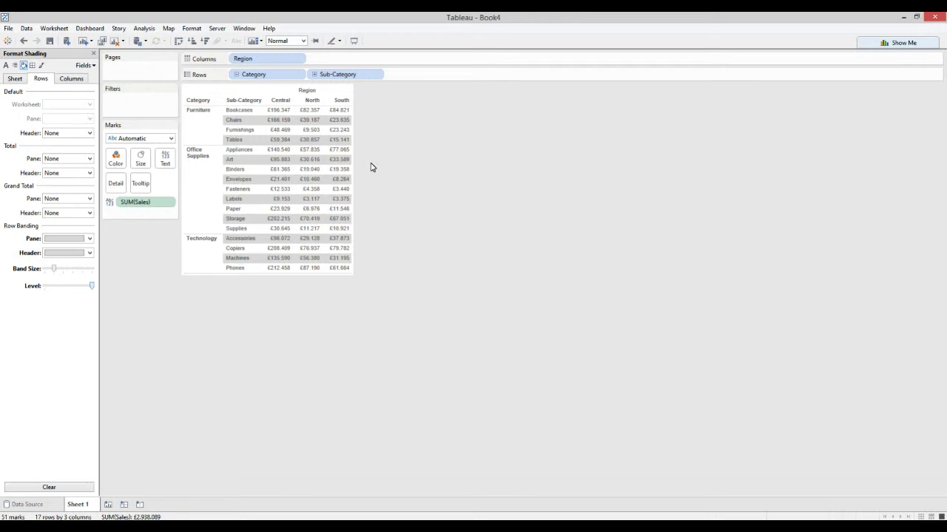
Drill Sub-Category down to Manufacturer and try the row banding at the Category and Sub-Category levels before restoring the Manufacturer level
click(315, 75)
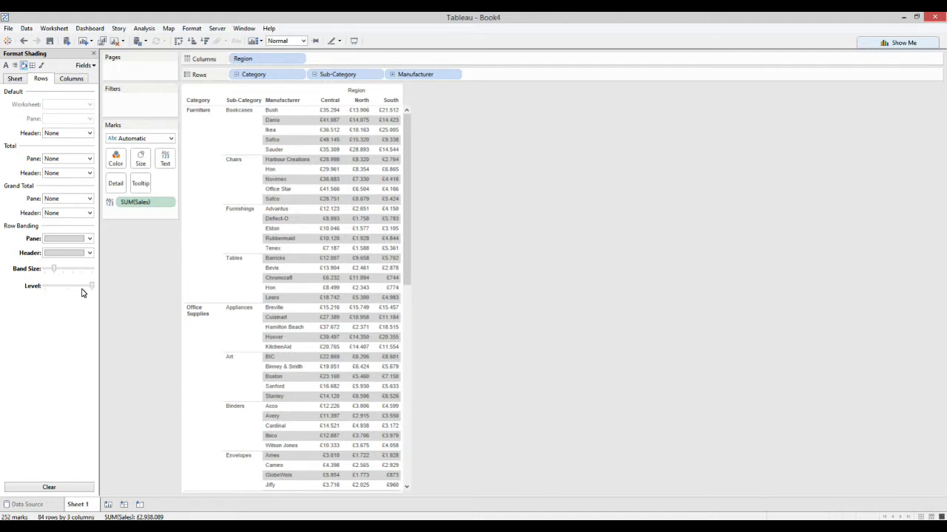
drag(90, 287, 46, 291)
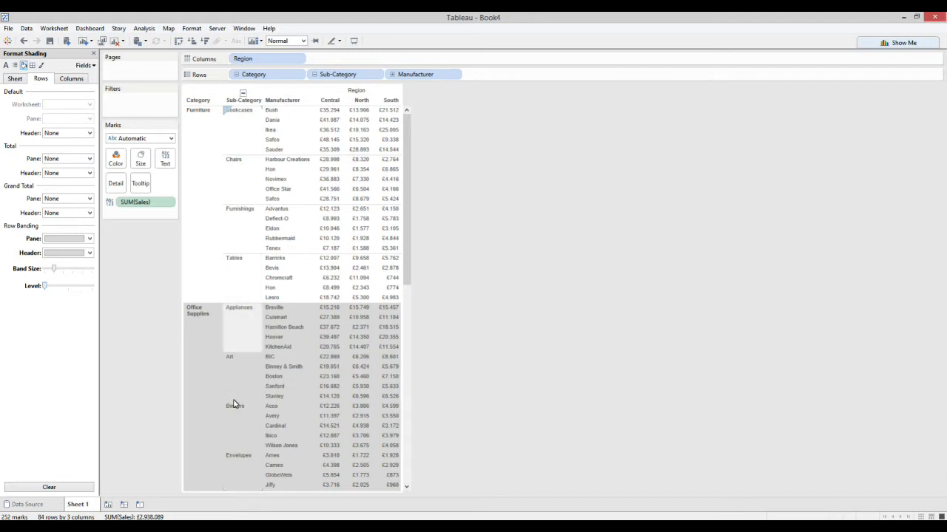
drag(408, 247, 389, 422)
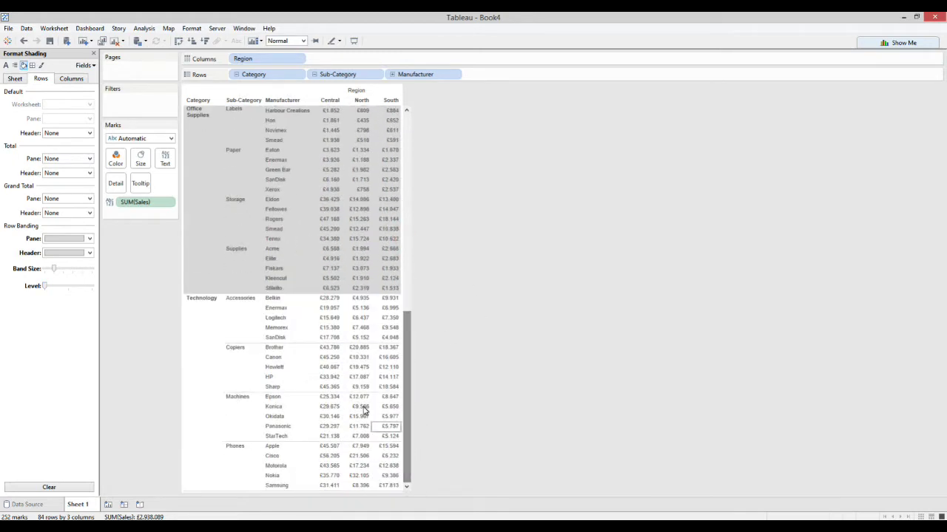
click(74, 289)
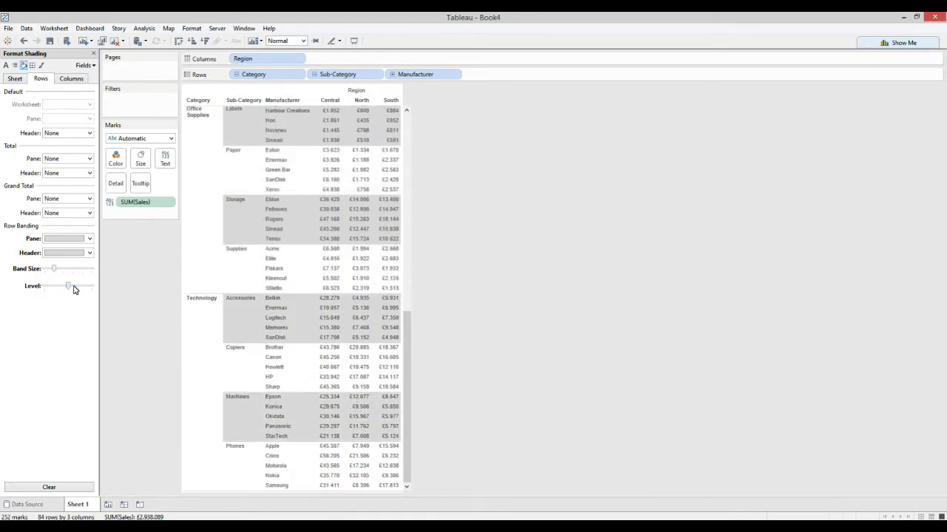
drag(409, 375, 426, 143)
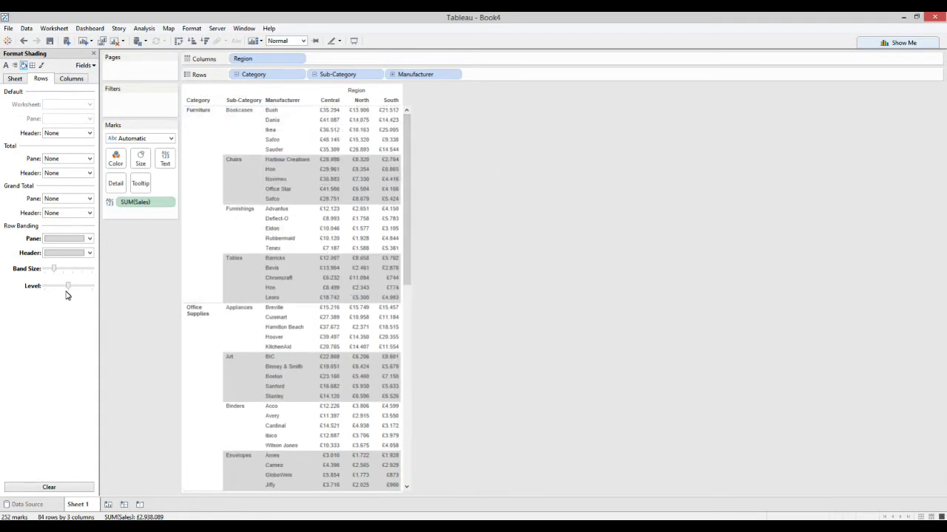
drag(70, 290, 90, 289)
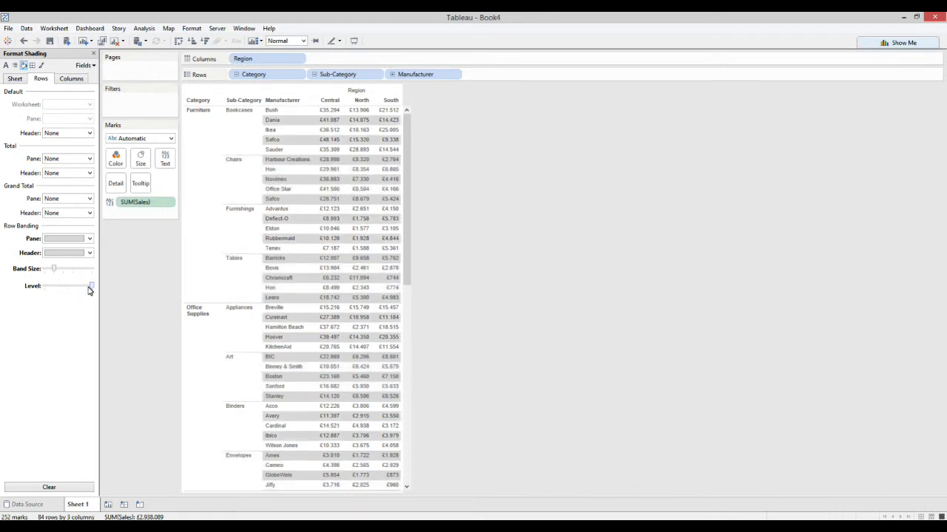
Open the Sub-Category field formatting from the Bookcases header and set the header shading to medium grey
mouse_move(311, 122)
click(239, 131)
right_click(239, 131)
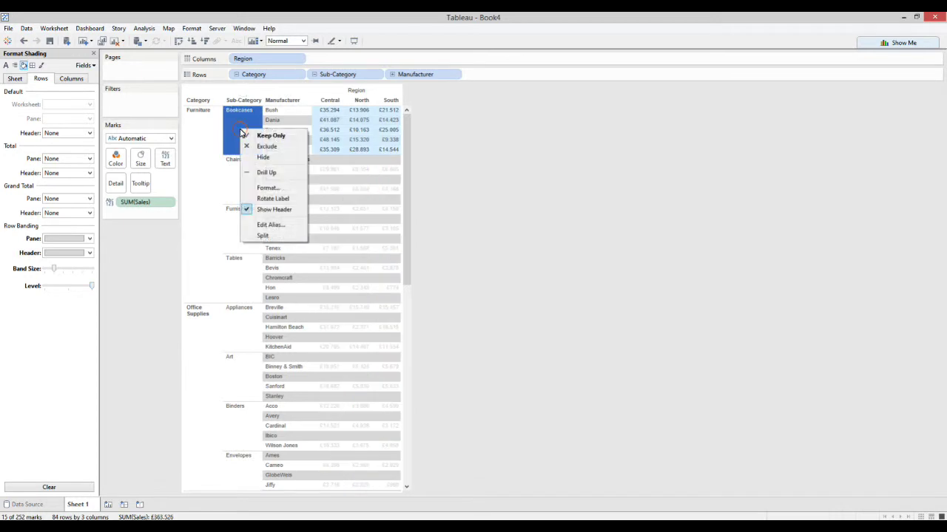
click(267, 187)
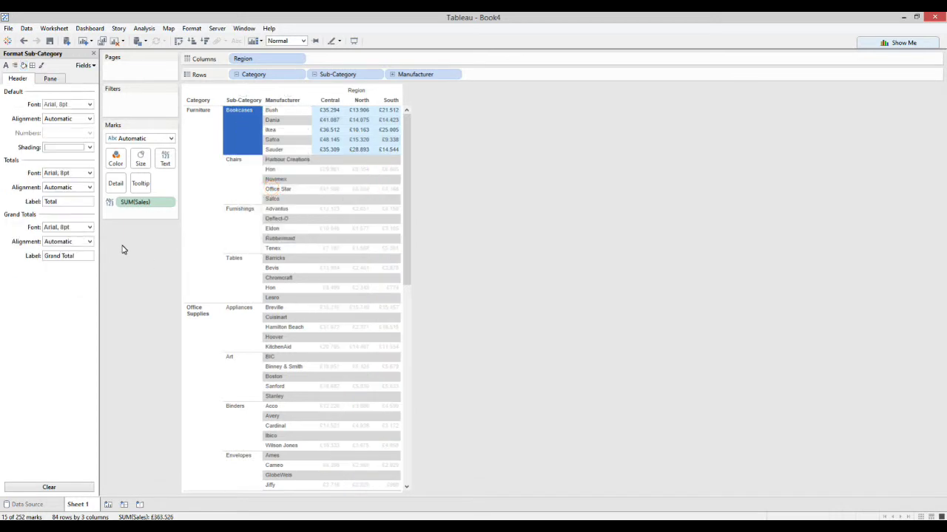
click(89, 147)
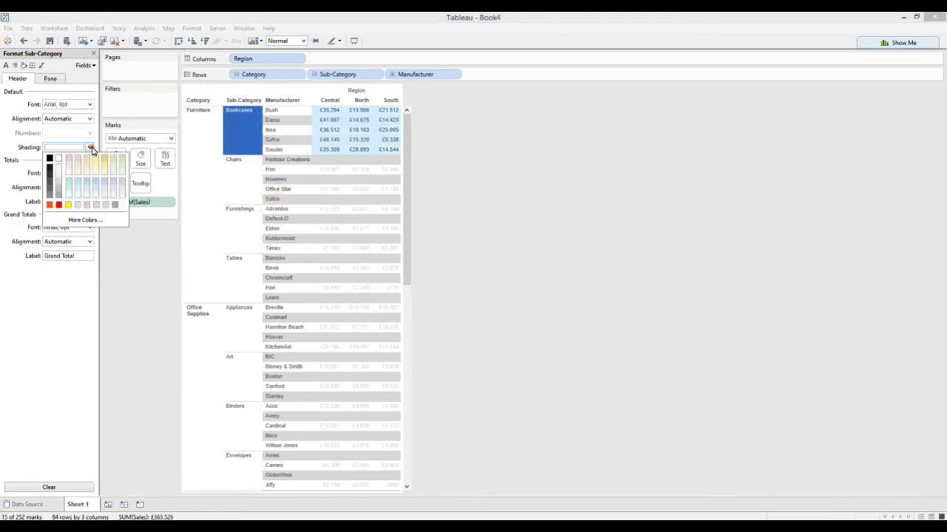
click(59, 181)
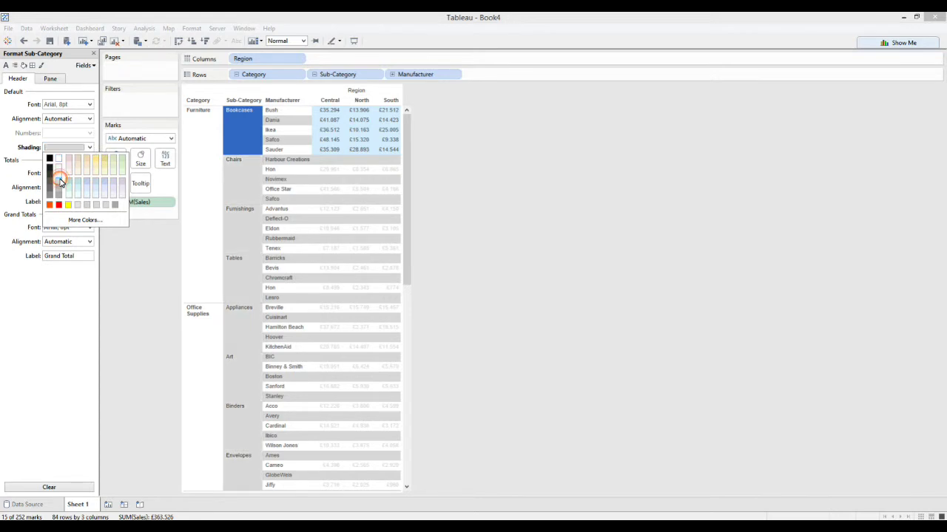
click(547, 253)
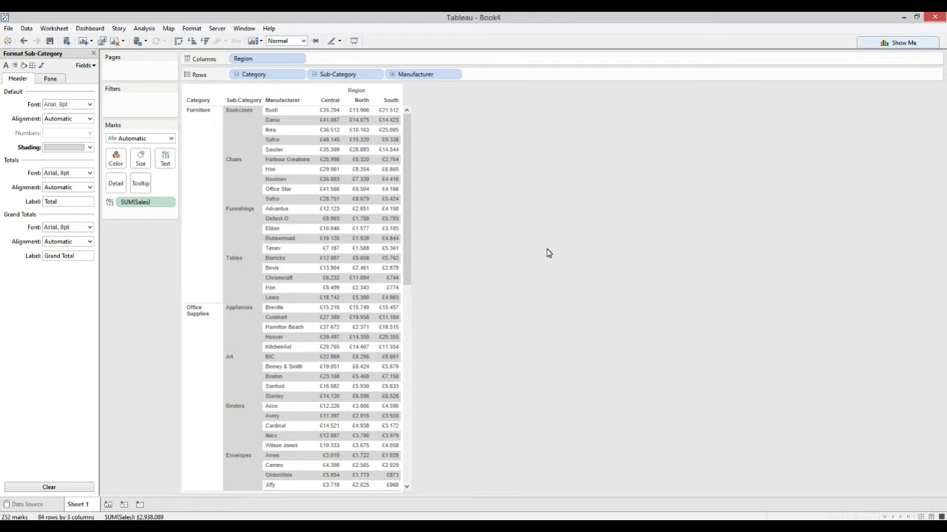
Set the sheet's column divider pane border to a thin solid black line and raise the divider level to its maximum
click(32, 66)
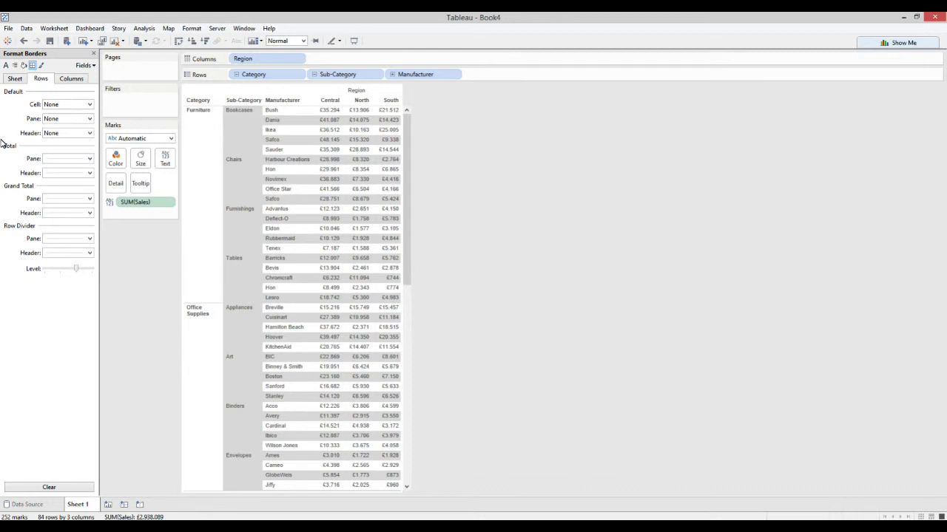
click(15, 78)
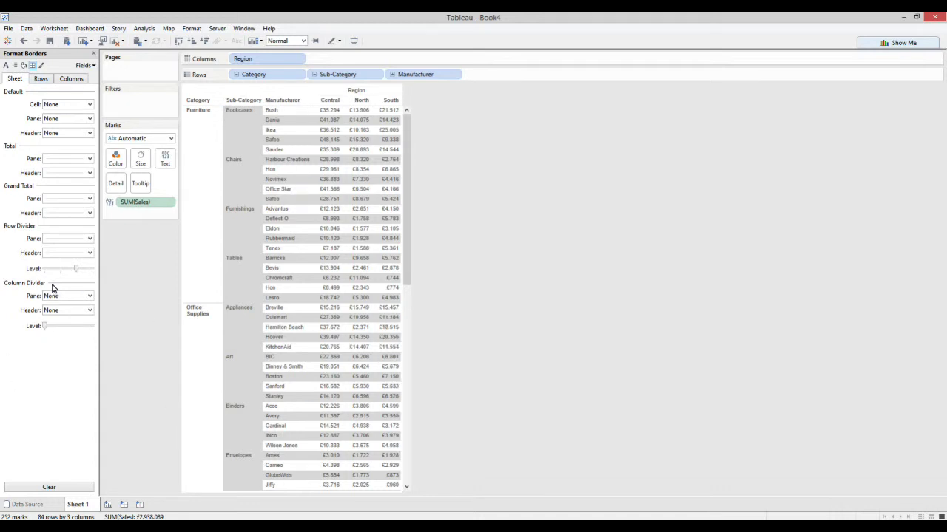
click(90, 297)
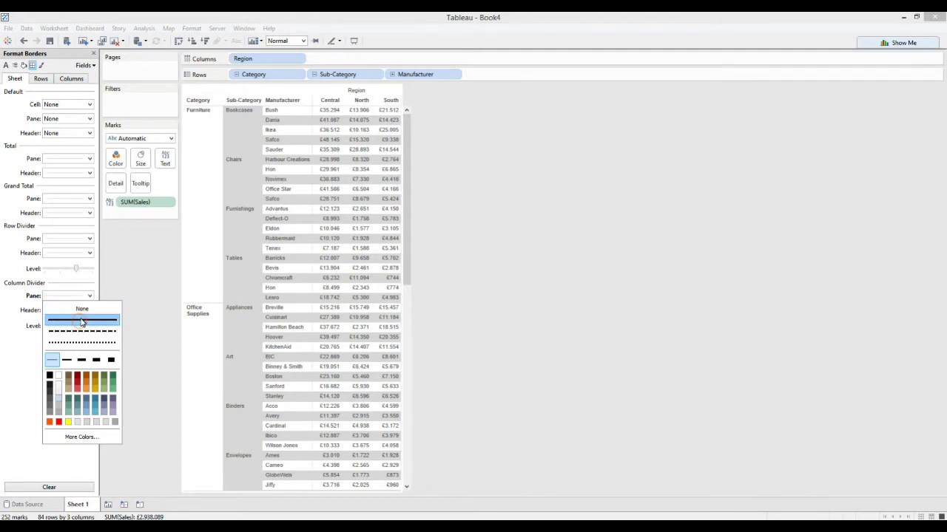
click(50, 378)
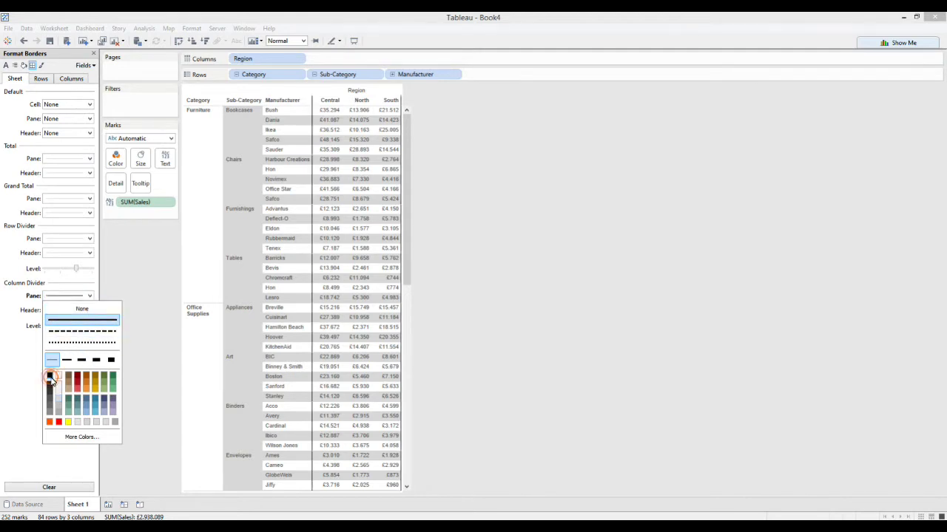
click(22, 381)
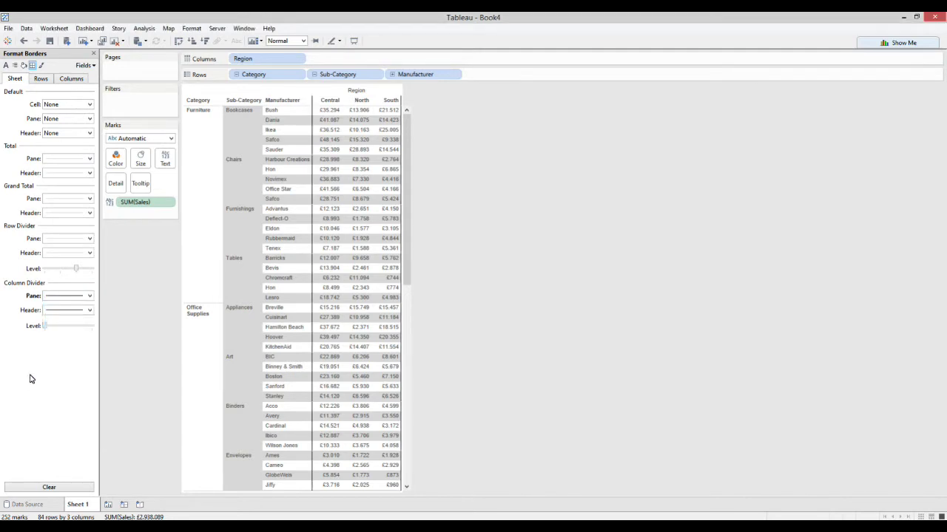
drag(44, 329, 84, 330)
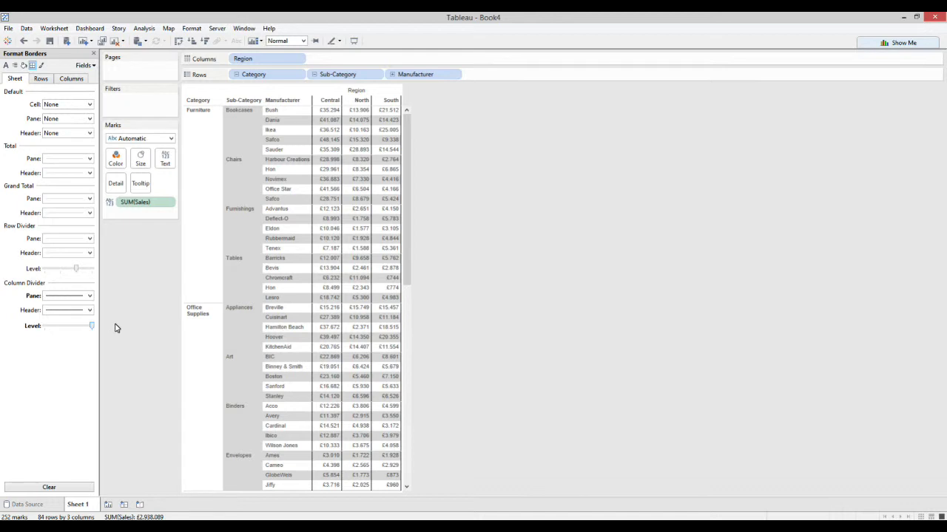
mouse_move(92, 331)
mouse_down()
mouse_move(48, 330)
mouse_move(91, 328)
mouse_up()
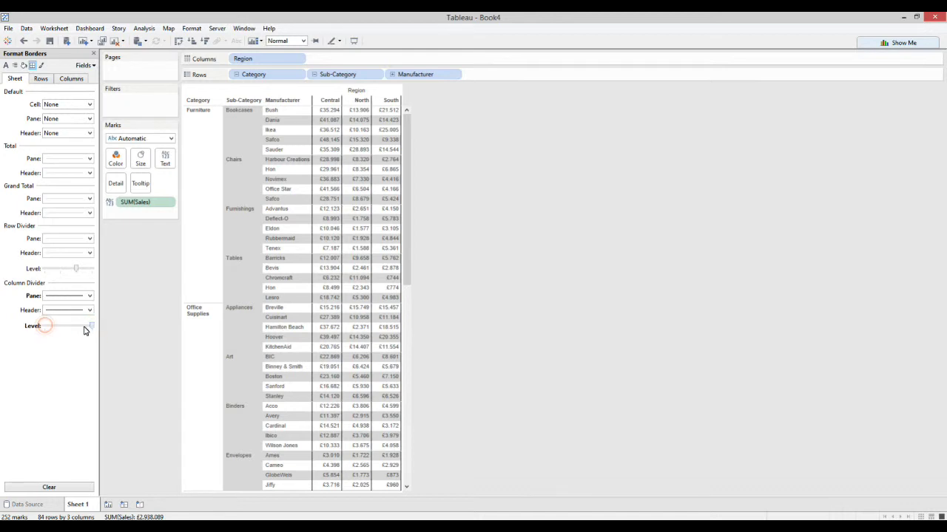
Set the default cell border for the columns to a thin solid black line
click(65, 81)
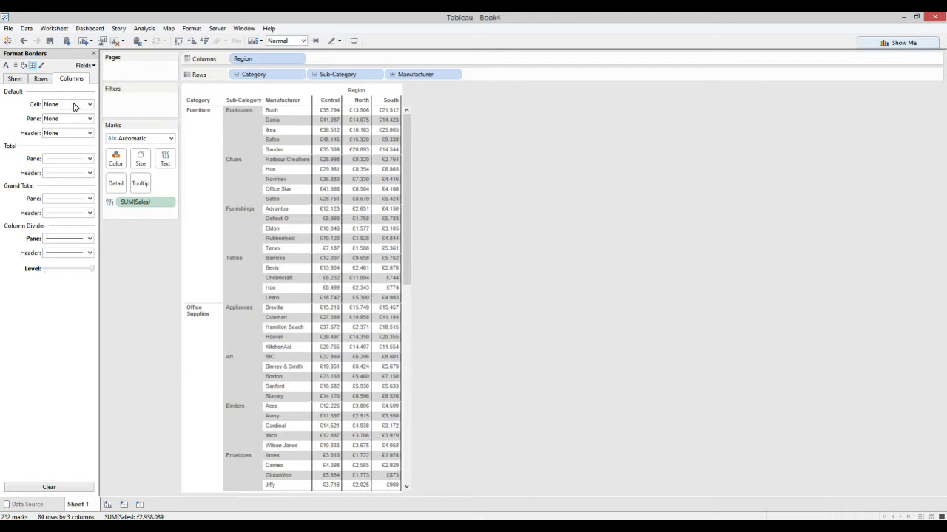
click(72, 104)
click(74, 127)
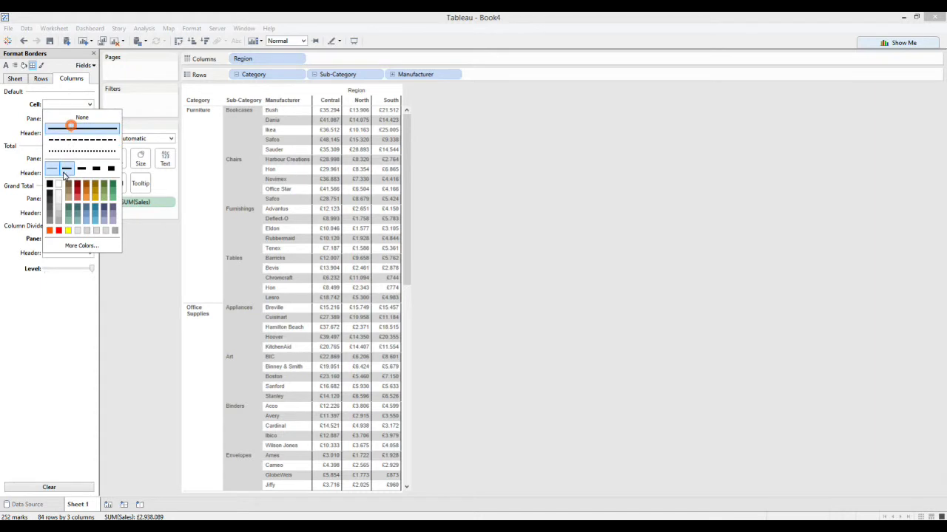
click(49, 185)
click(43, 335)
Set the default pane and header borders for the columns to a thin solid black line
click(52, 120)
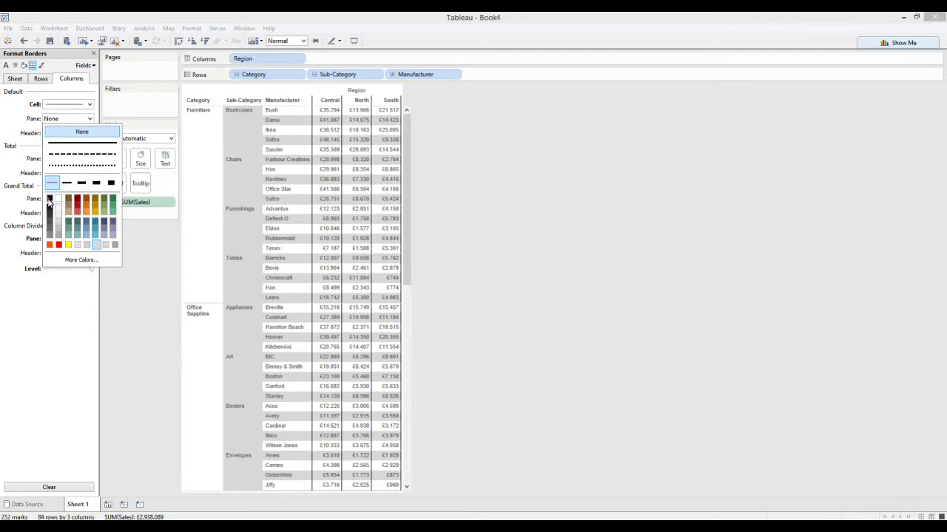
click(49, 200)
click(61, 343)
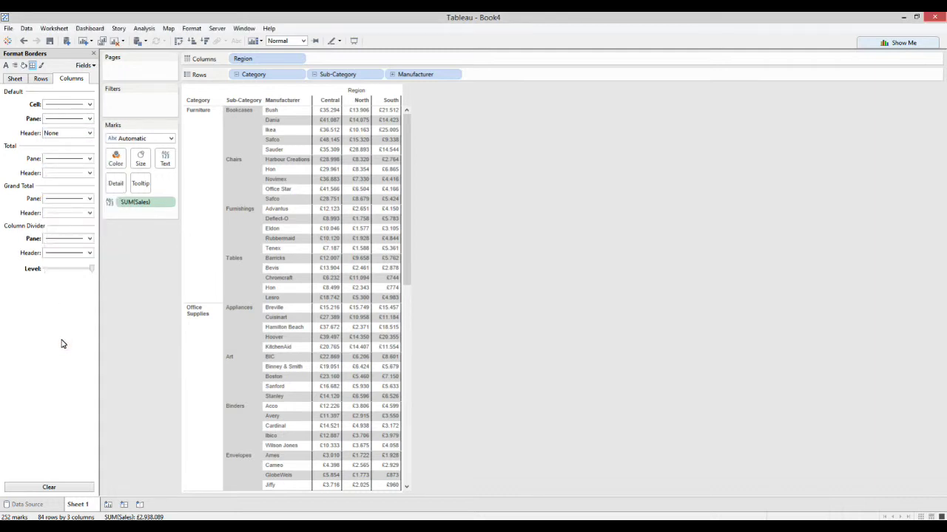
click(65, 133)
click(49, 213)
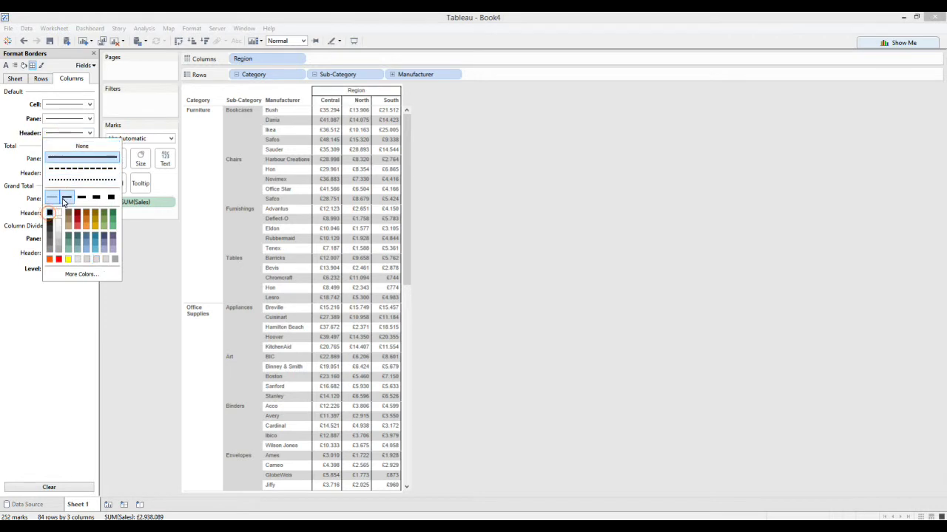
click(62, 336)
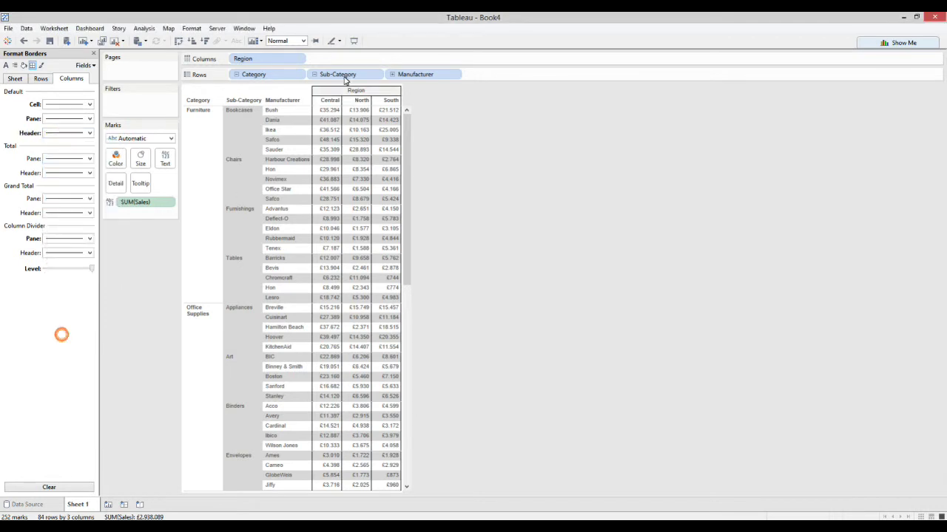
Set the default cell border for the rows to a thin solid black line
click(40, 78)
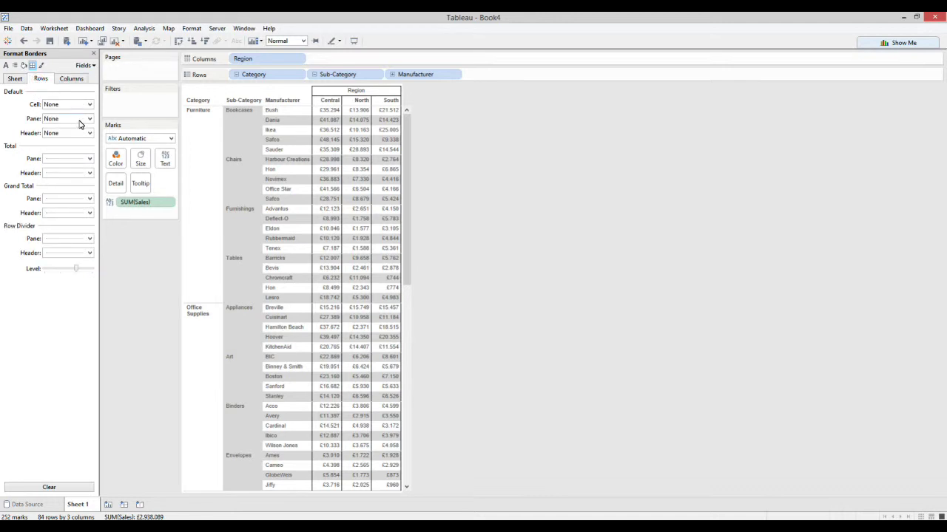
click(62, 108)
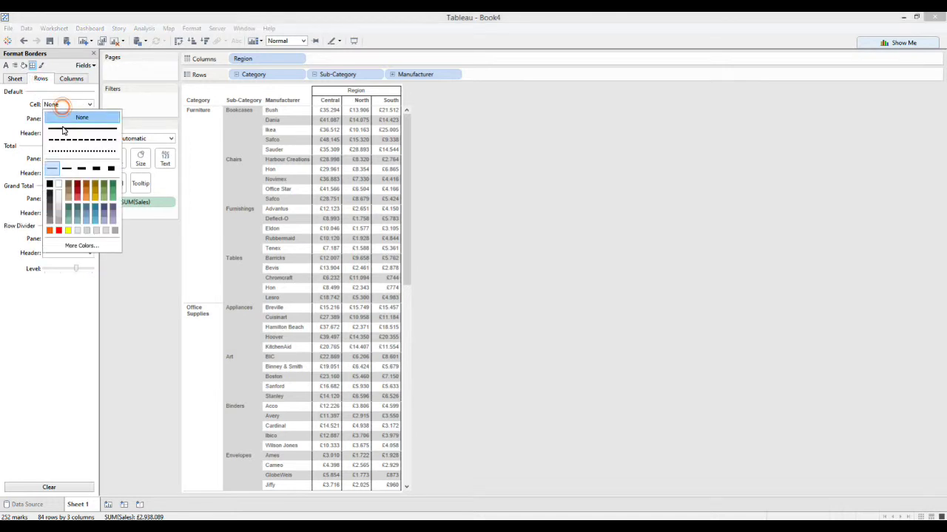
click(48, 184)
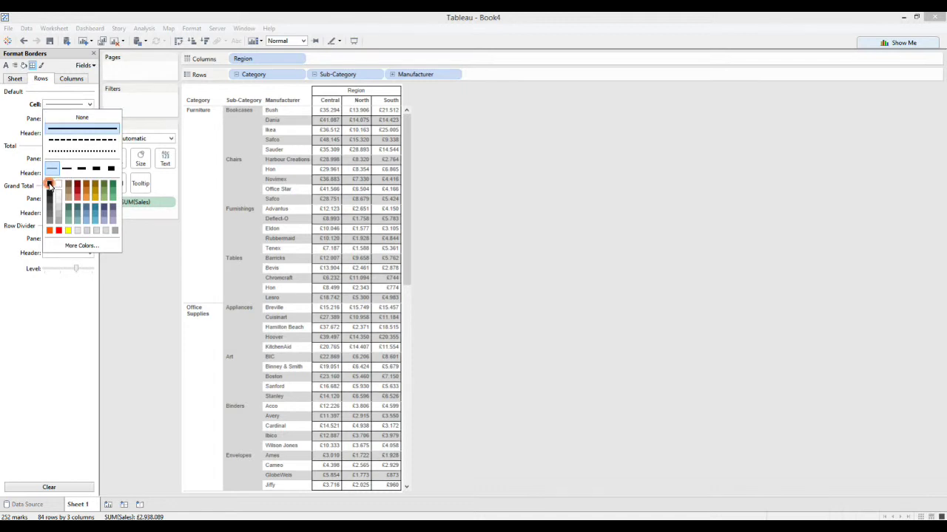
click(51, 314)
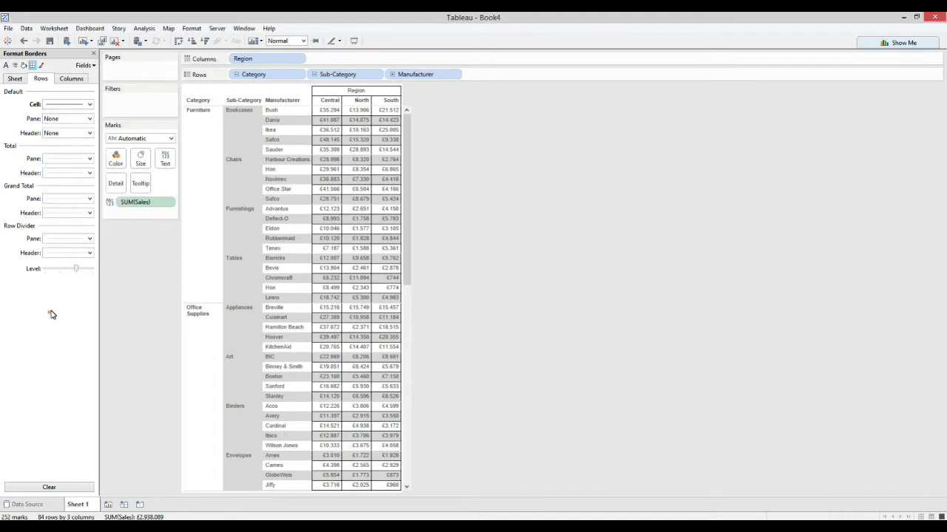
Give the row panes, row headers and row divider panes thin solid black borders, and lower the row divider level by one notch
click(61, 122)
click(49, 199)
click(53, 318)
click(59, 133)
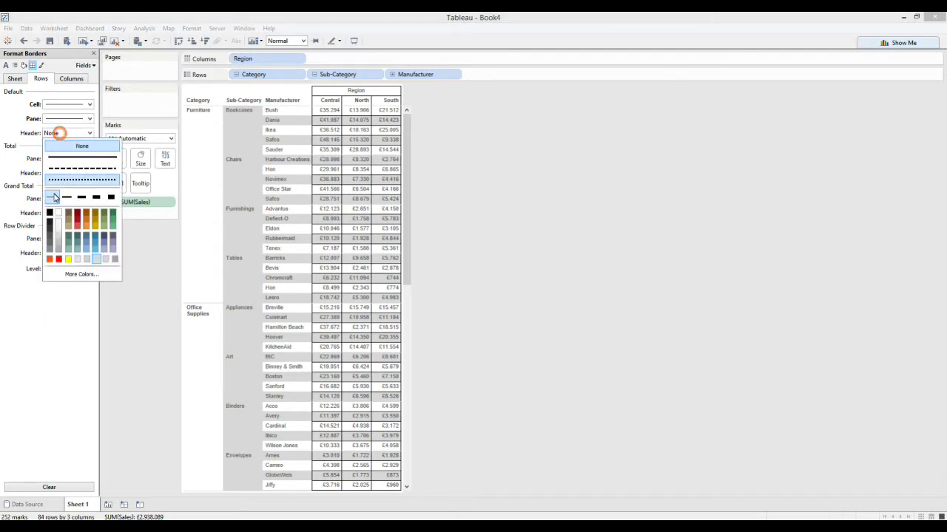
click(54, 198)
click(562, 319)
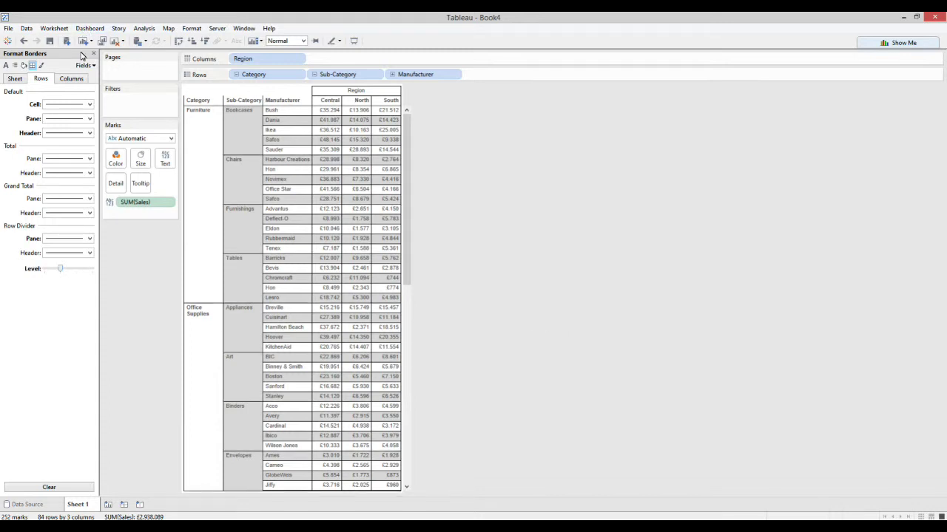
Add row grand totals to the Sales table
click(139, 28)
mouse_move(183, 116)
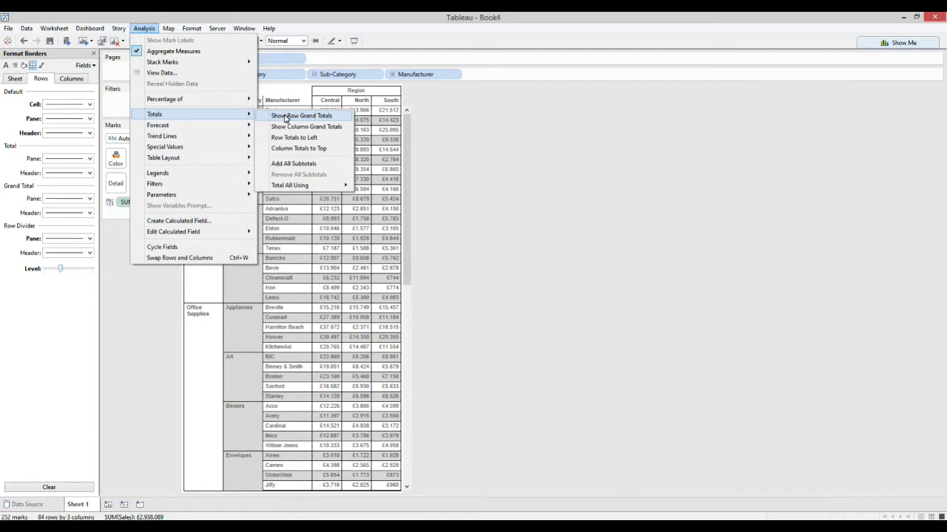
click(286, 117)
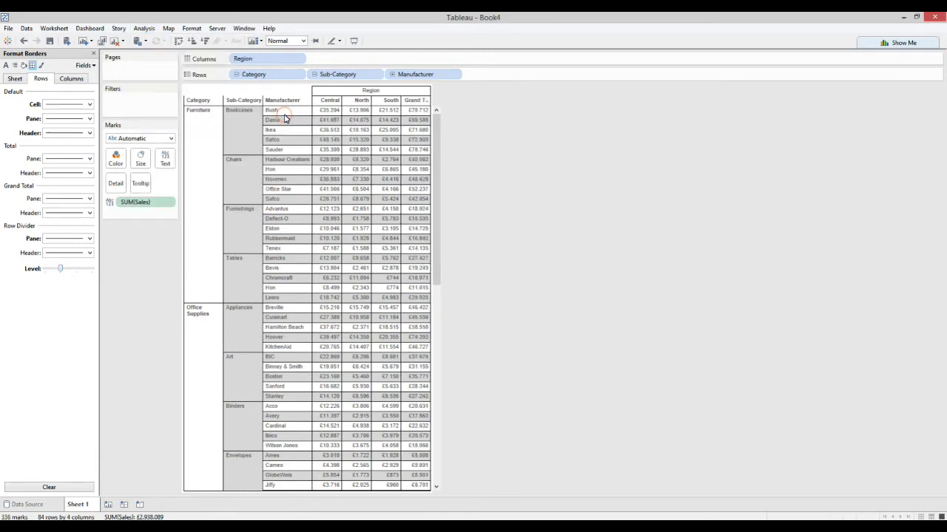
Set the sheet's Grand Total pane and header shading to red
click(23, 65)
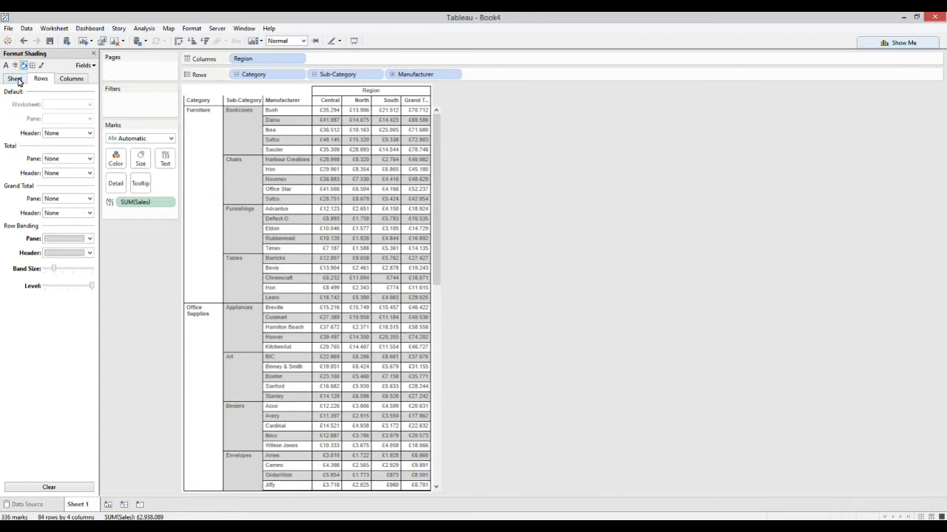
click(17, 79)
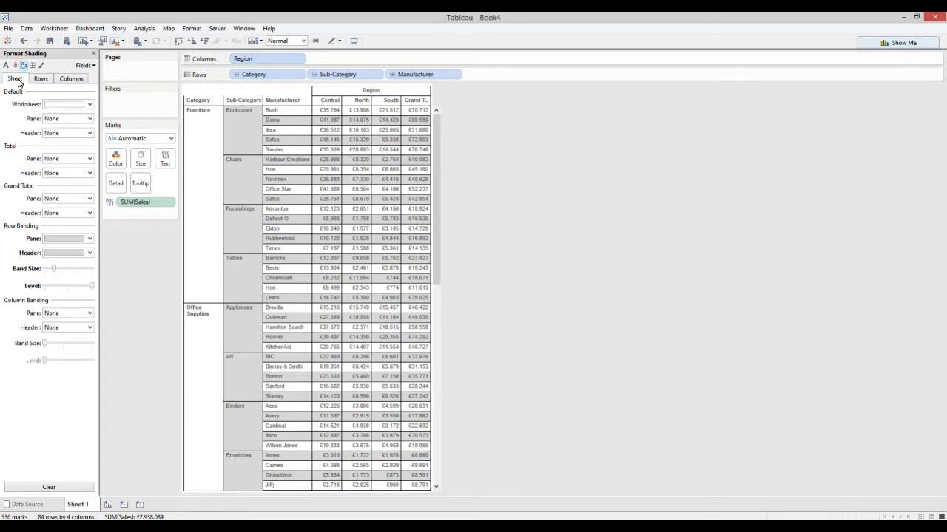
click(89, 201)
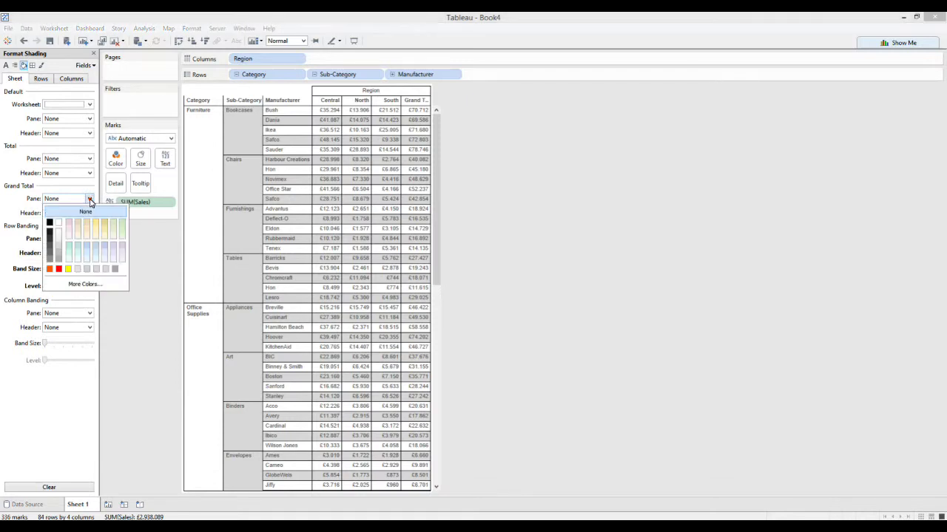
click(49, 269)
click(10, 216)
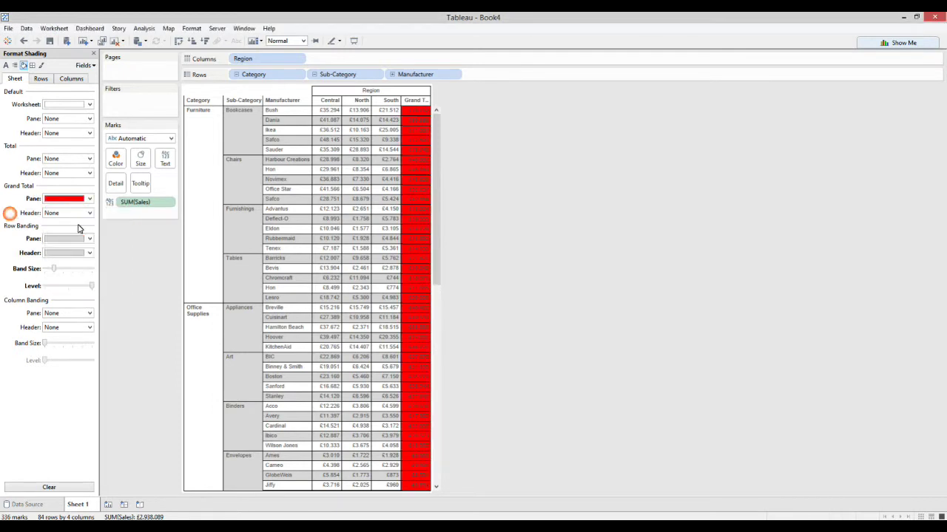
click(88, 213)
click(51, 283)
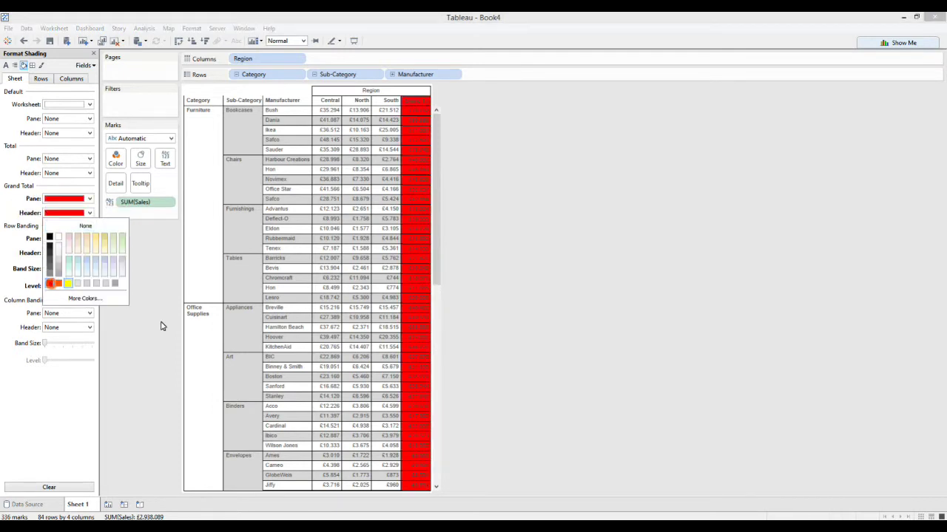
click(518, 305)
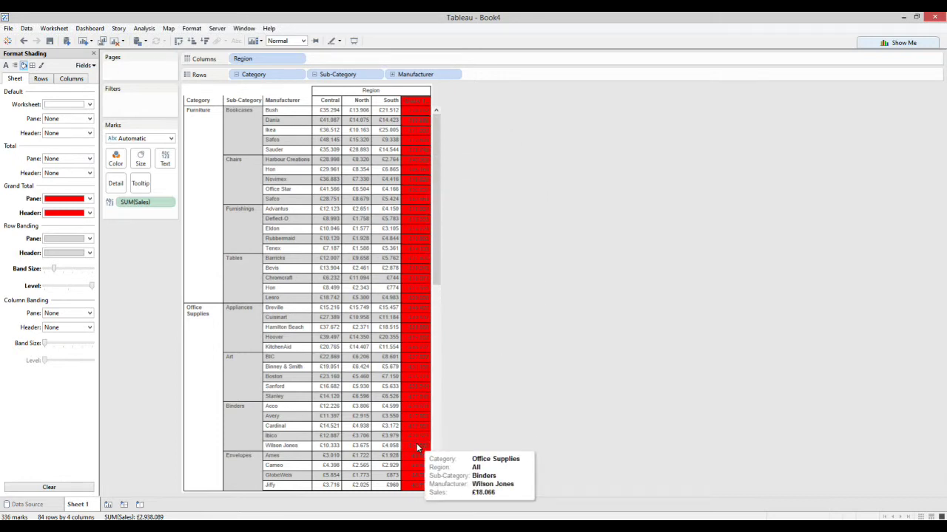
click(24, 41)
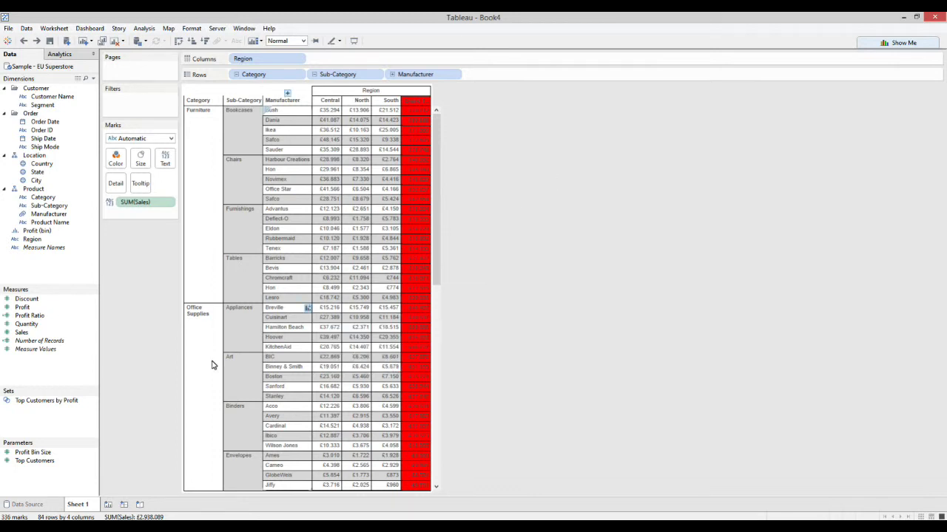
Create a new dashboard and set its default shading to black
click(124, 508)
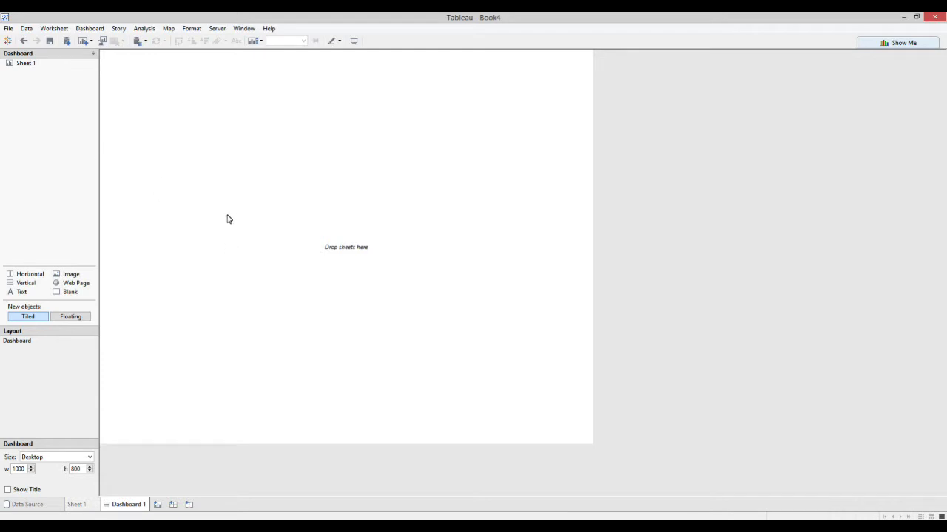
click(190, 29)
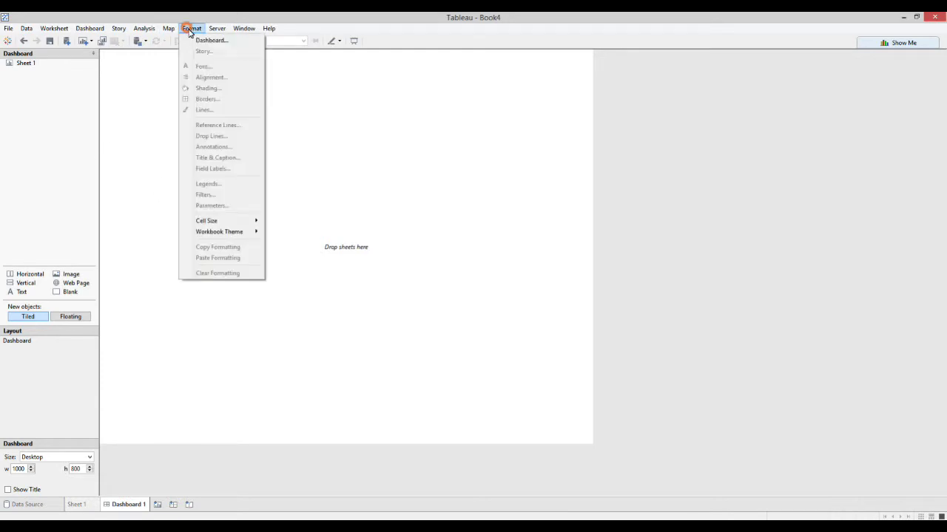
click(201, 37)
click(56, 82)
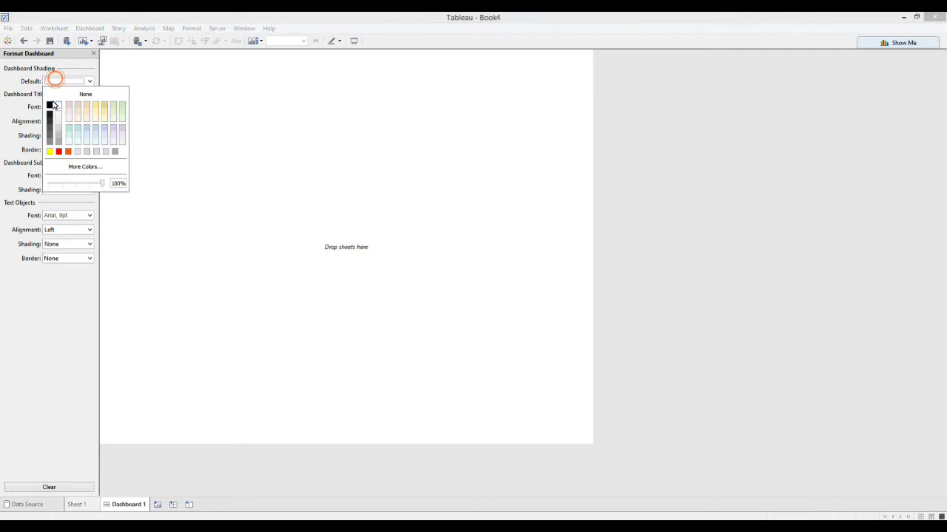
click(51, 102)
click(640, 217)
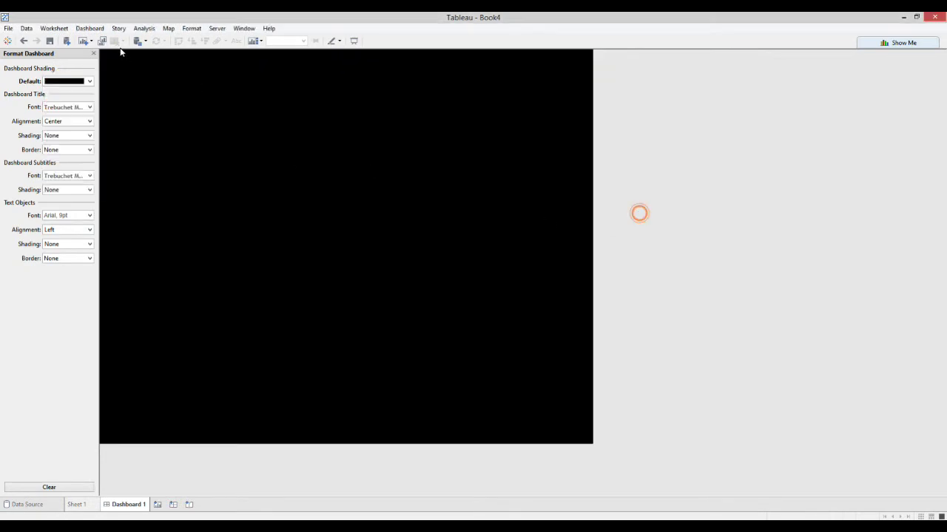
Close the dashboard formatting, place Sheet 1 on the dashboard canvas and select it
click(93, 53)
mouse_move(20, 67)
drag(20, 67, 210, 137)
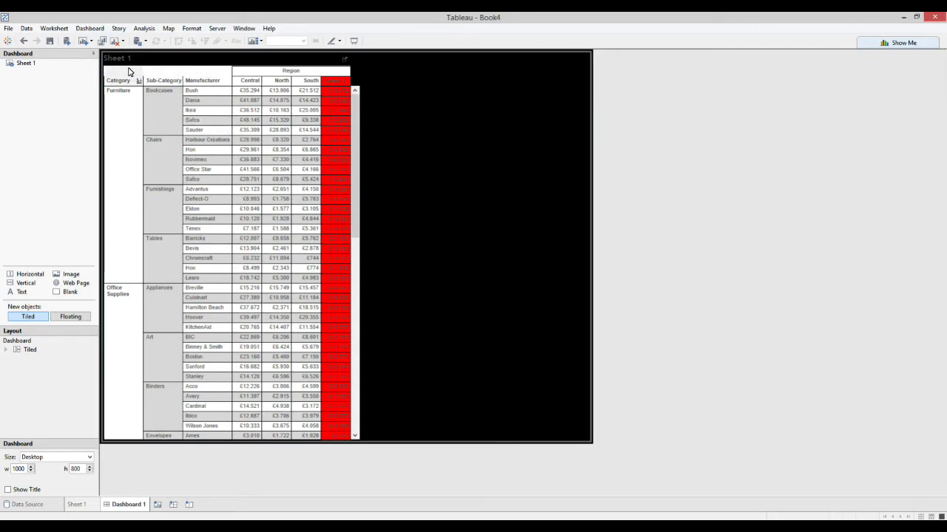
drag(128, 71, 29, 65)
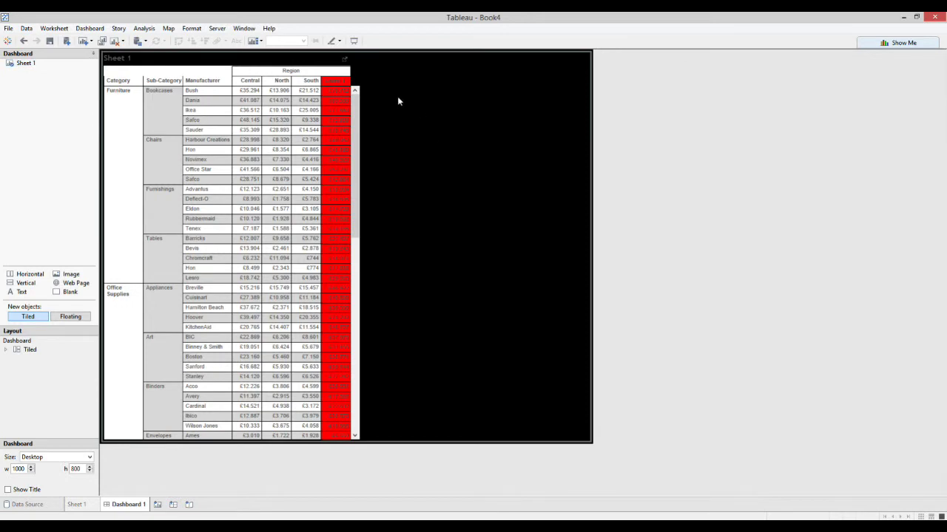
click(231, 59)
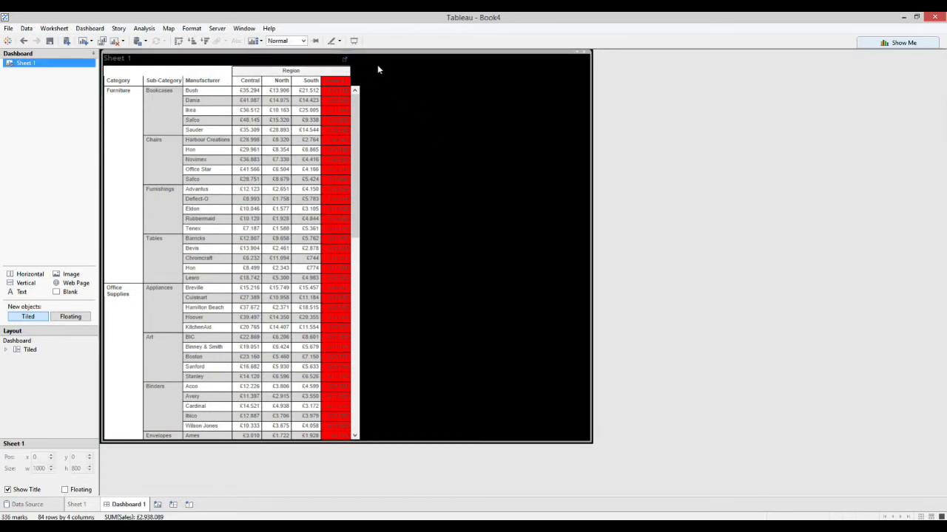
Remove Sheet 1 from the dashboard and clear all formatting on the Sheet 1 worksheet
click(584, 53)
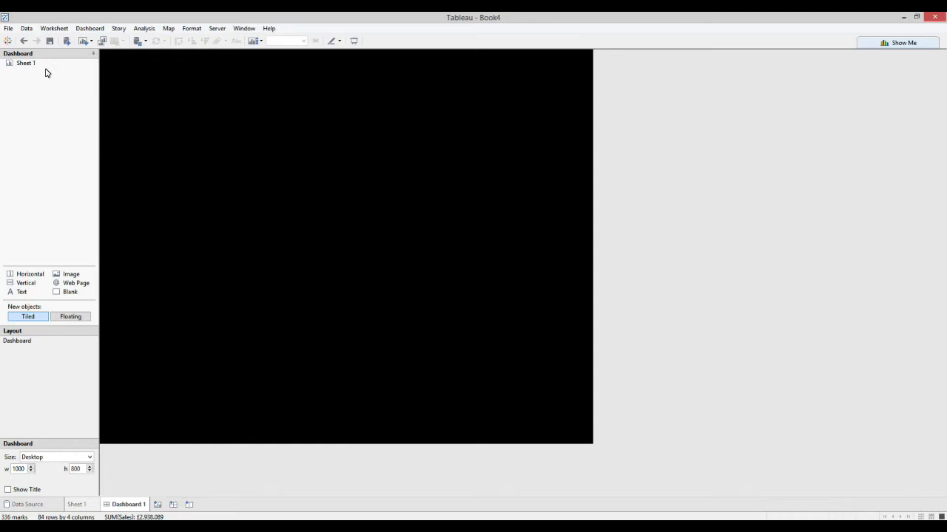
click(82, 506)
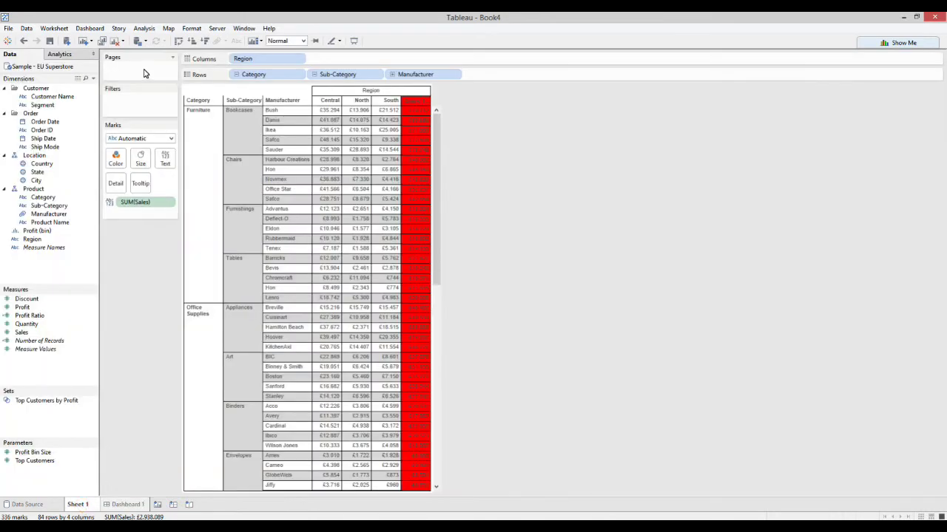
click(191, 29)
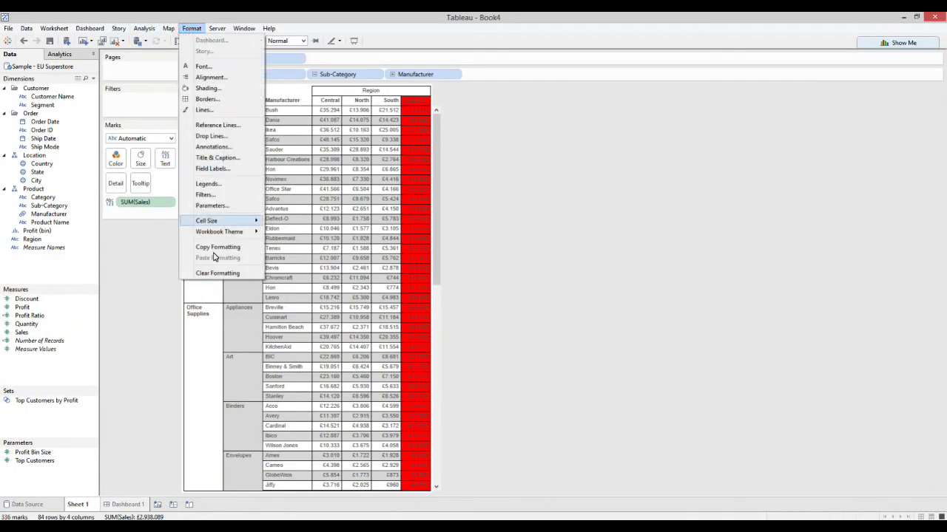
click(222, 274)
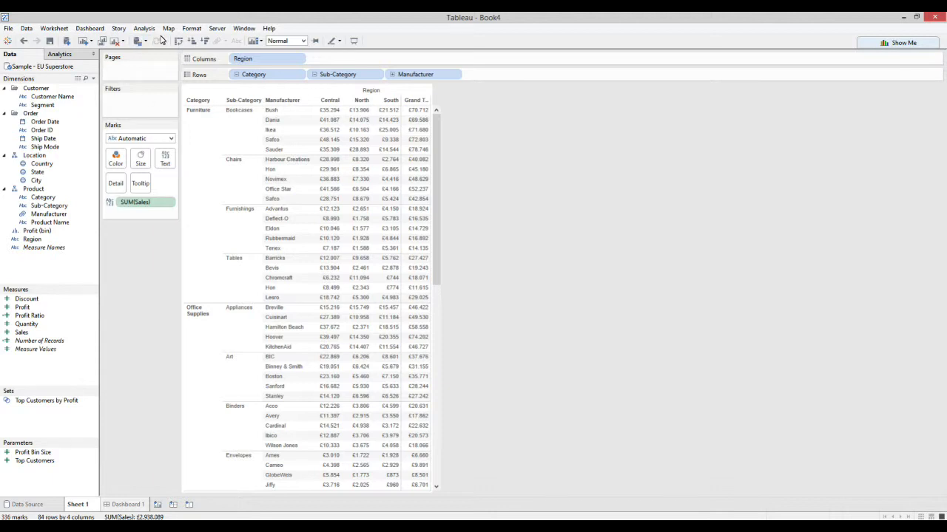
Set the worksheet's default shading to black and collapse the Sub-Category level so the Manufacturer rows are removed
click(190, 28)
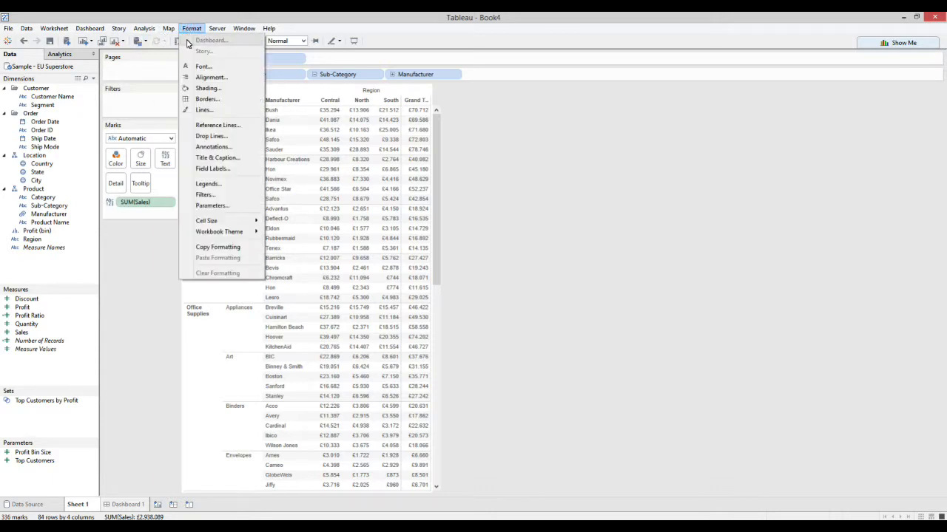
click(207, 88)
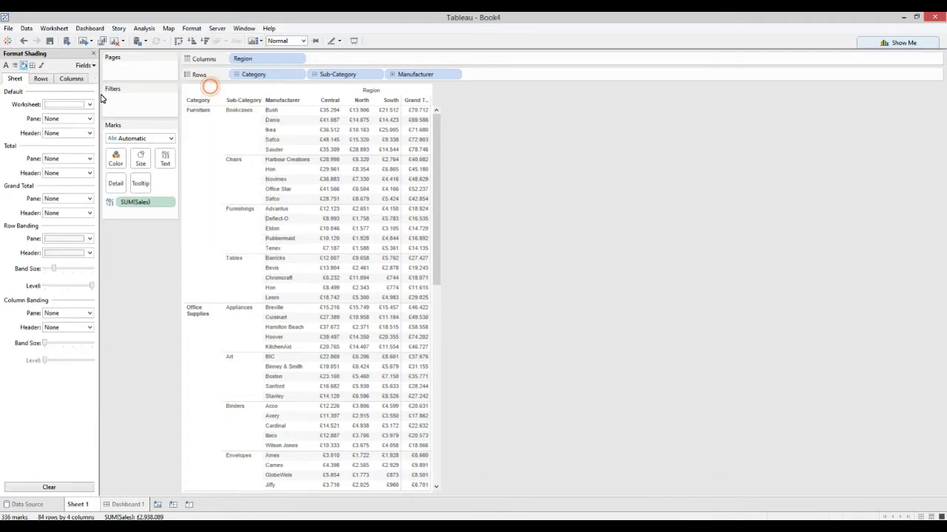
click(65, 105)
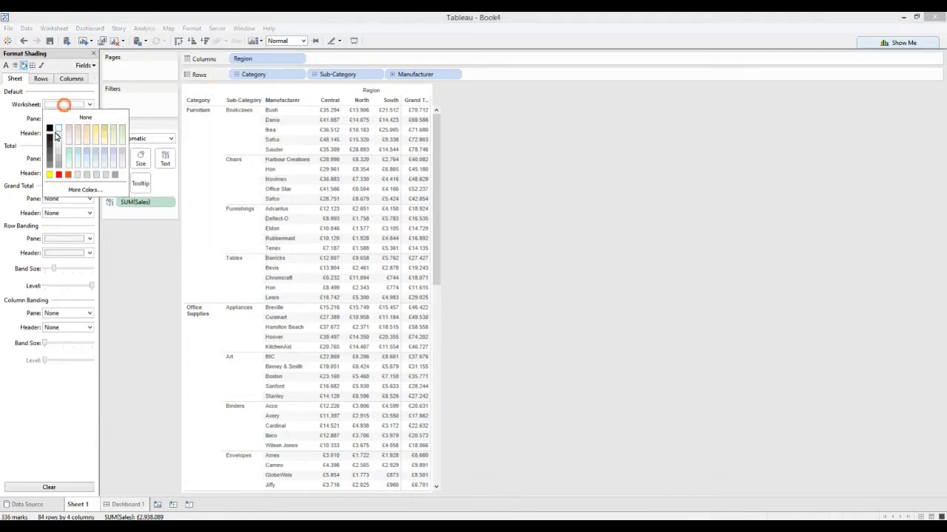
click(49, 130)
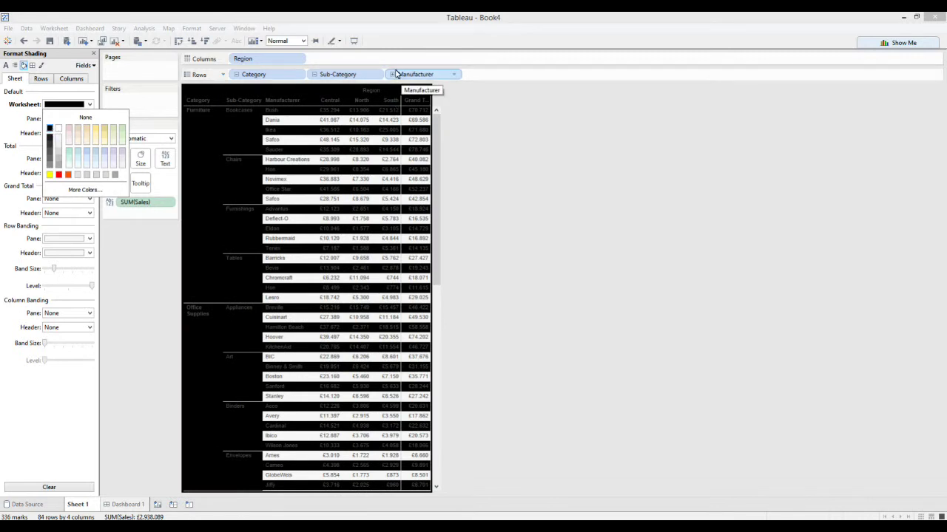
click(319, 77)
click(316, 75)
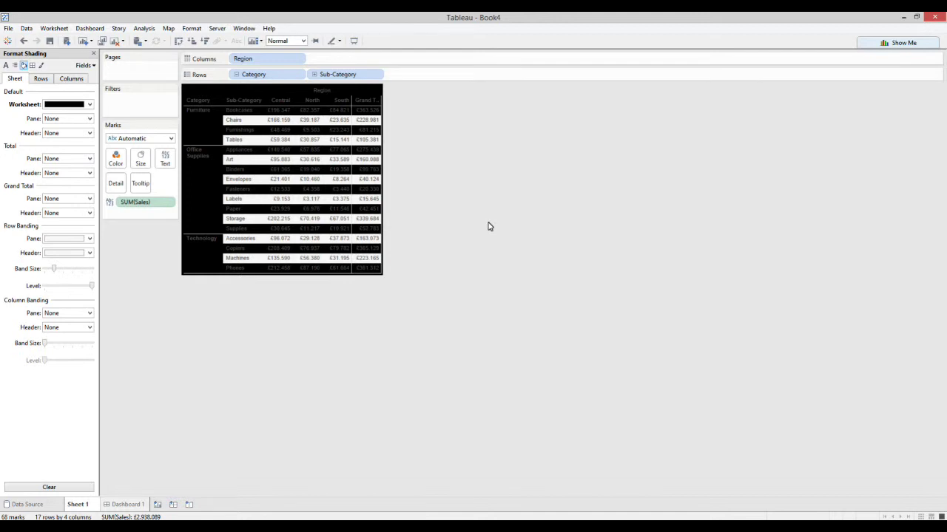
Set the row banding pane and header shading to very dark grey and reduce the banding level to its minimum
click(66, 238)
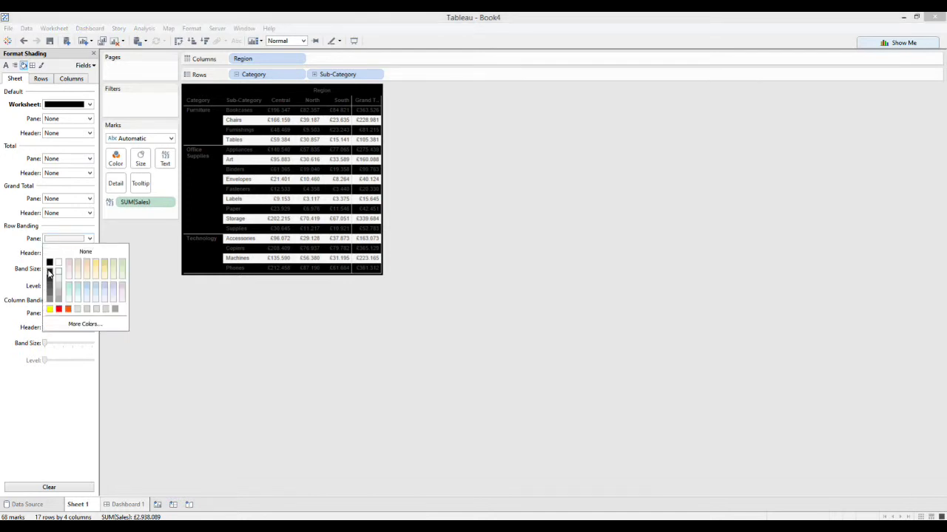
click(49, 267)
click(3, 255)
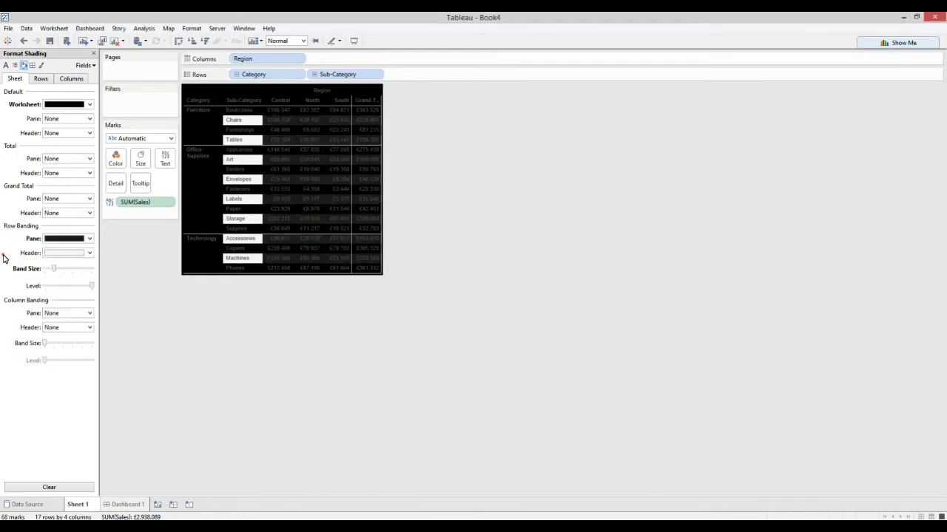
click(55, 253)
click(49, 288)
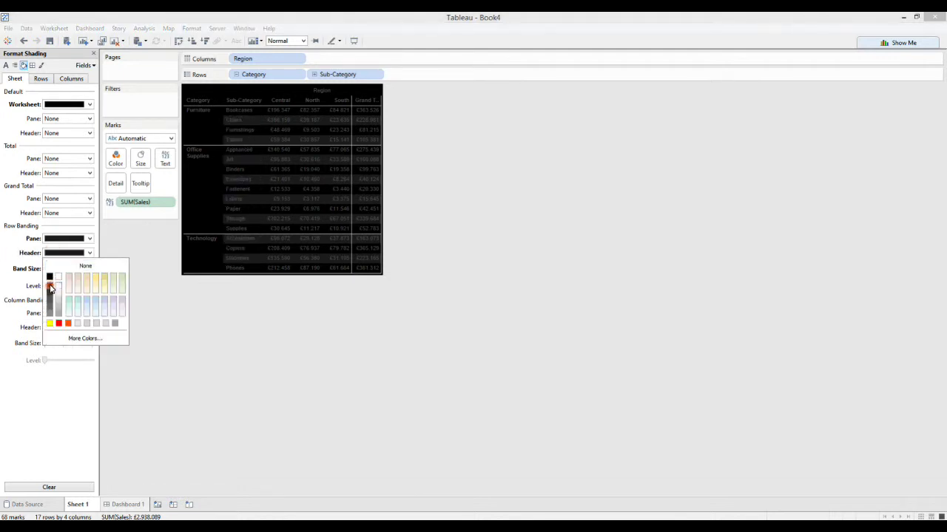
click(289, 341)
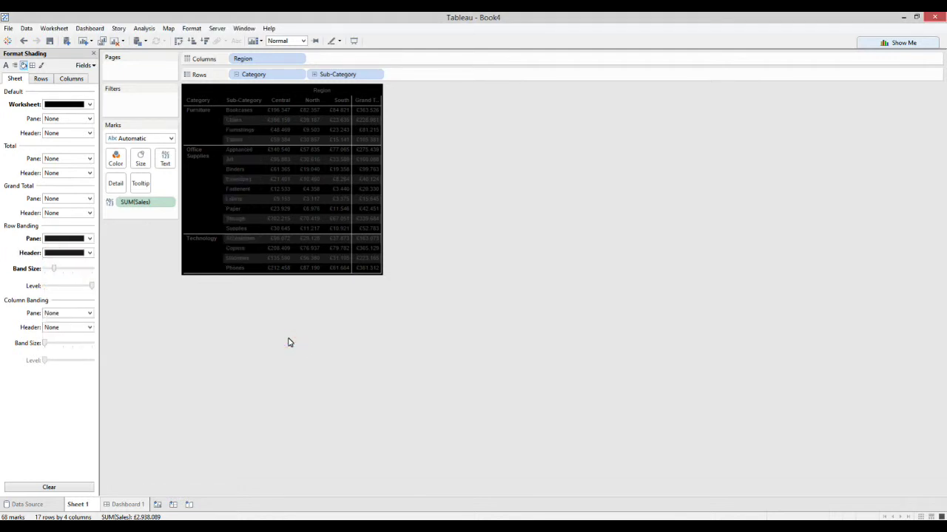
drag(91, 288, 50, 289)
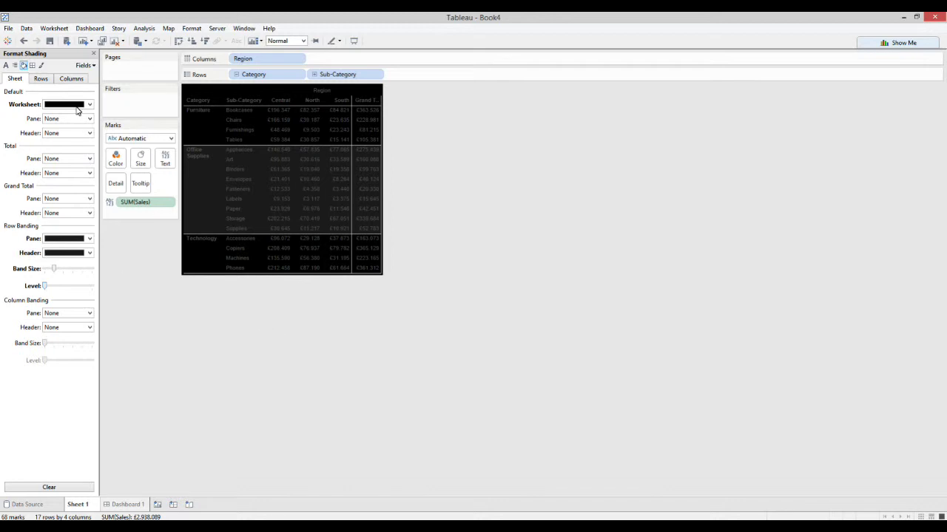
Set the sheet's Total pane and header borders to a thin solid dark grey line
click(32, 65)
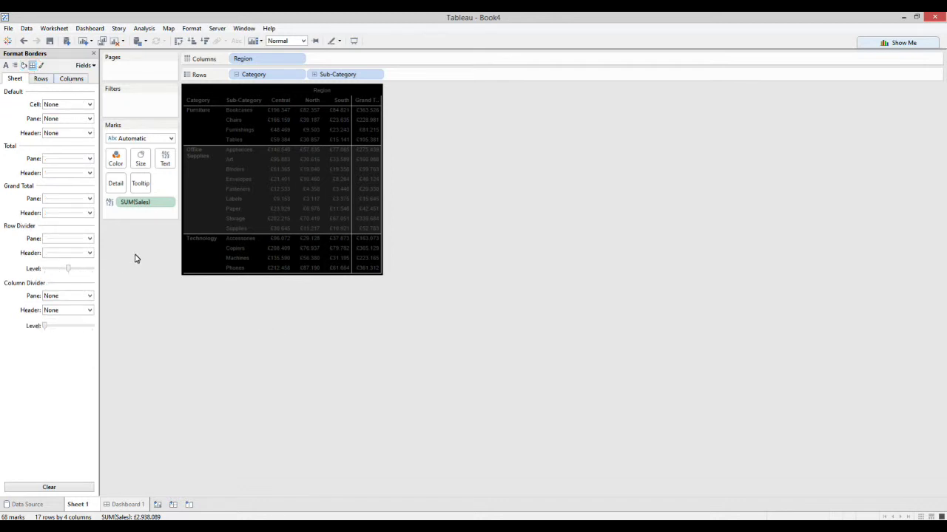
click(74, 159)
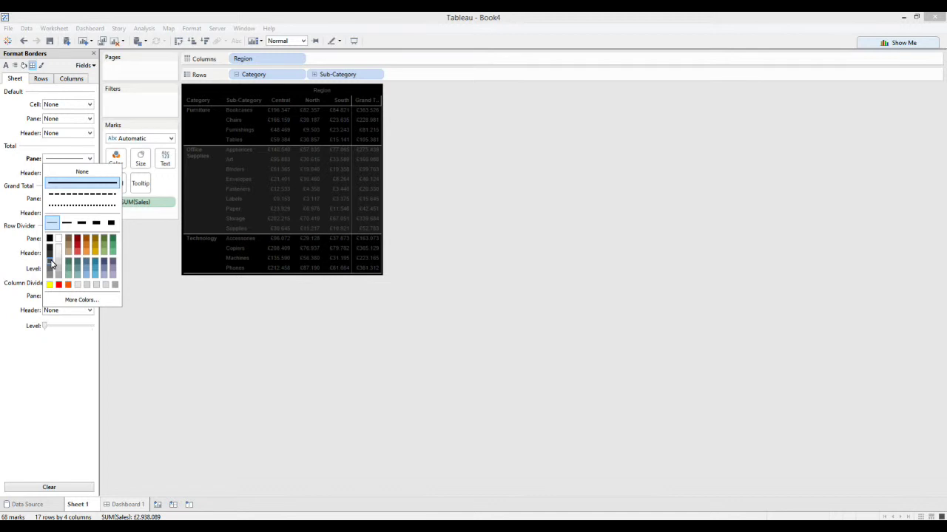
click(182, 323)
click(73, 175)
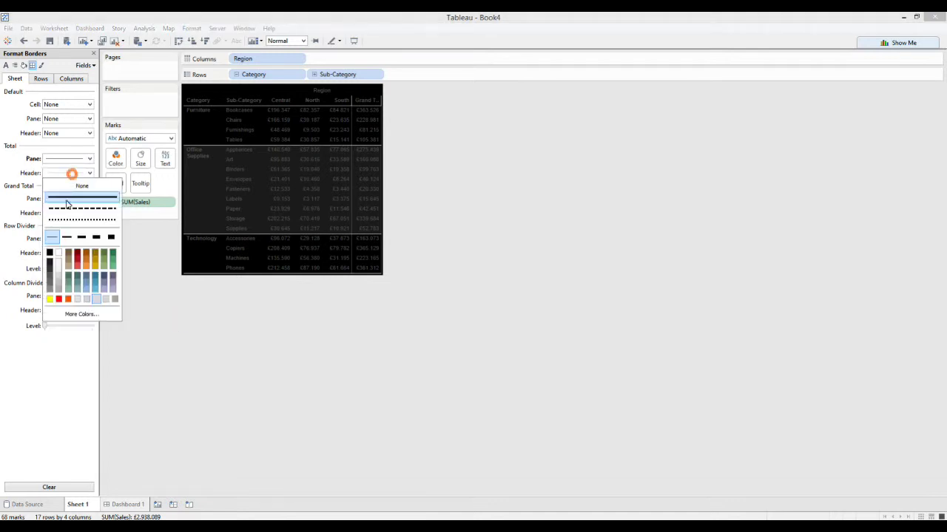
click(49, 277)
click(217, 379)
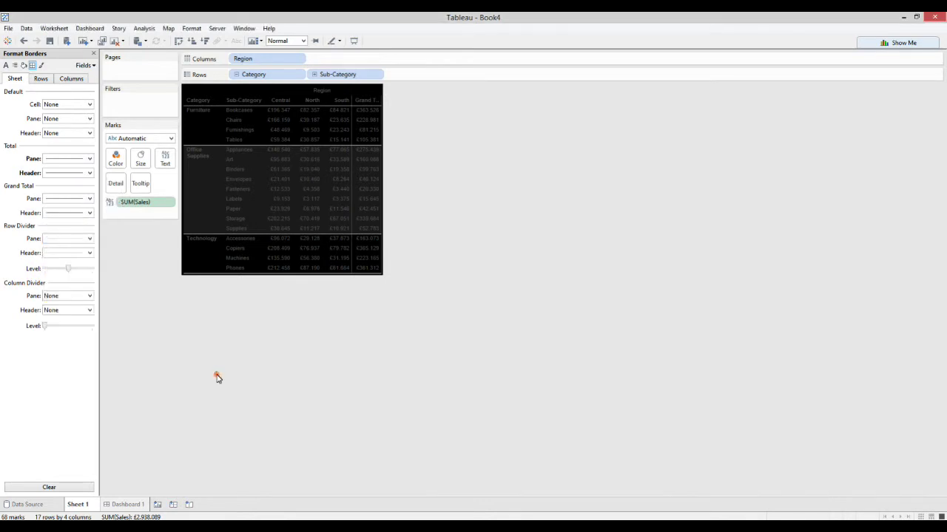
Set the Row Divider pane border to dark grey
click(58, 239)
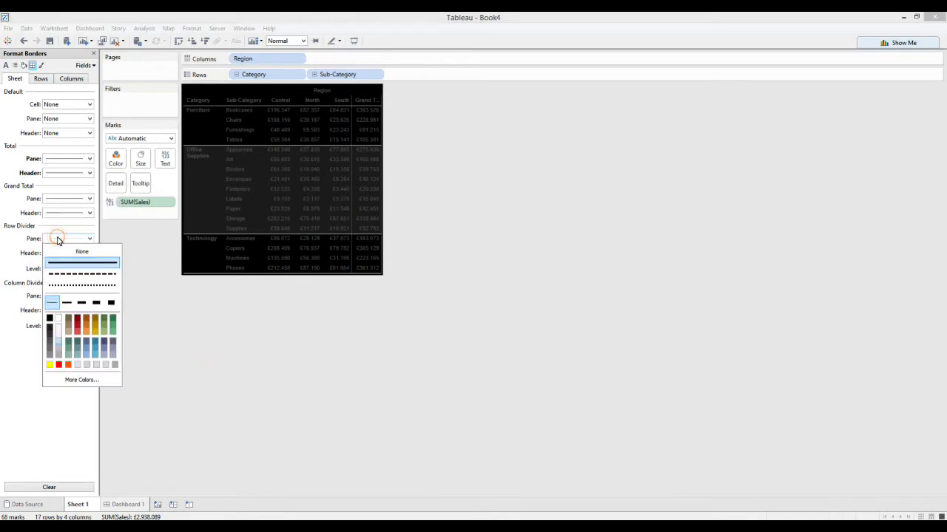
click(51, 344)
click(239, 393)
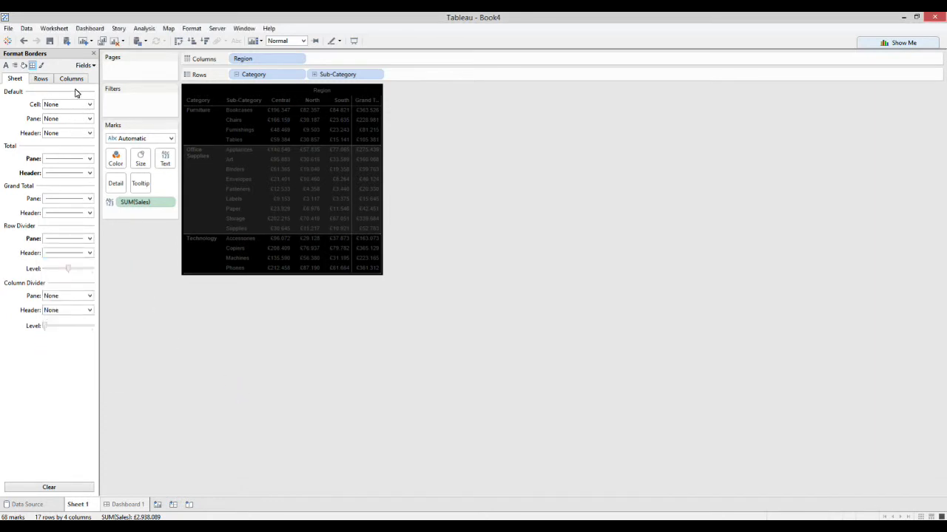
Set the font colour of the sheet's Grand Total pane to orange
click(366, 99)
right_click(368, 101)
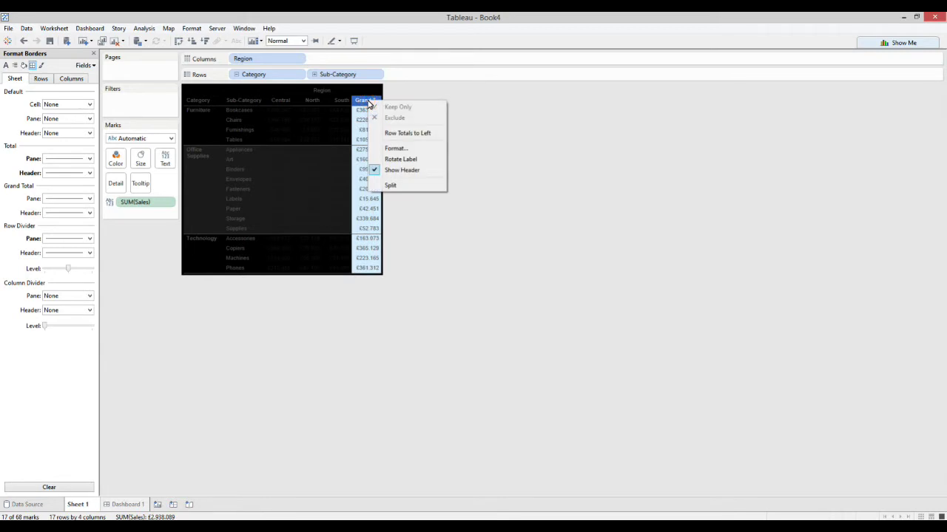
click(396, 149)
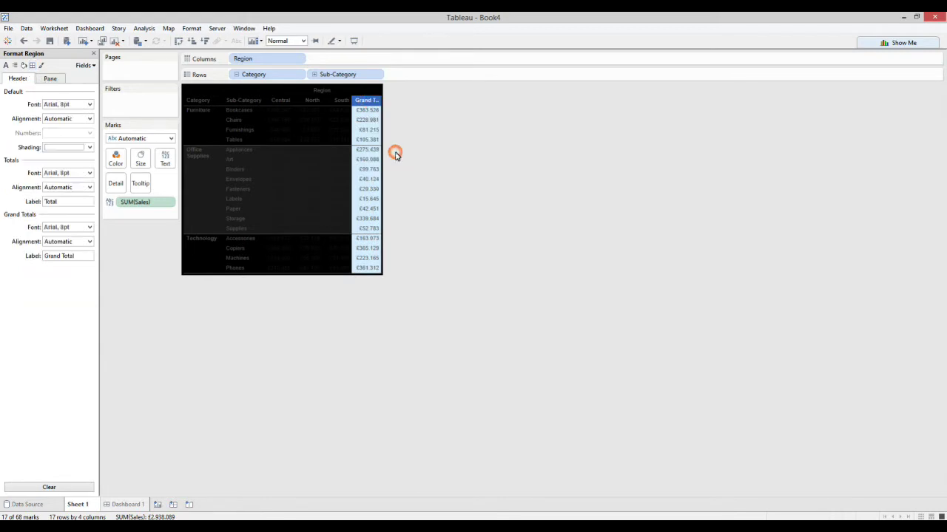
click(7, 65)
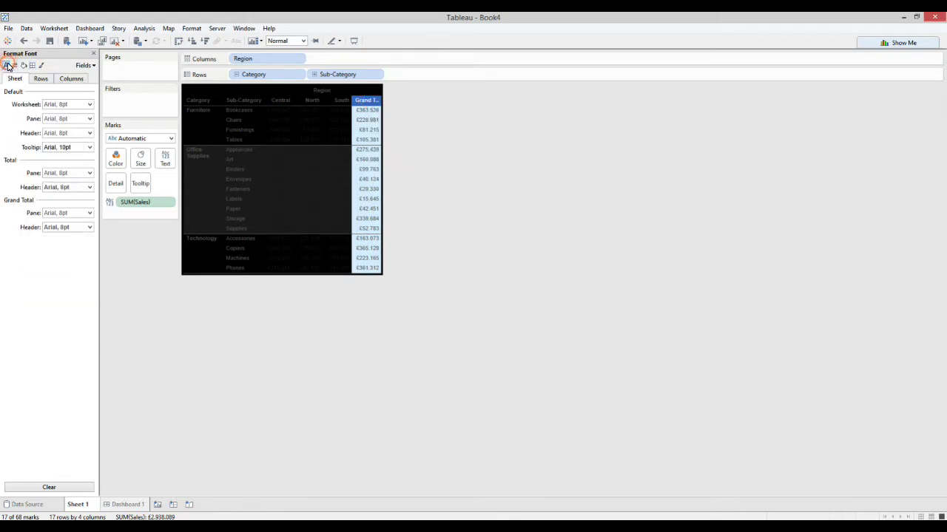
click(89, 214)
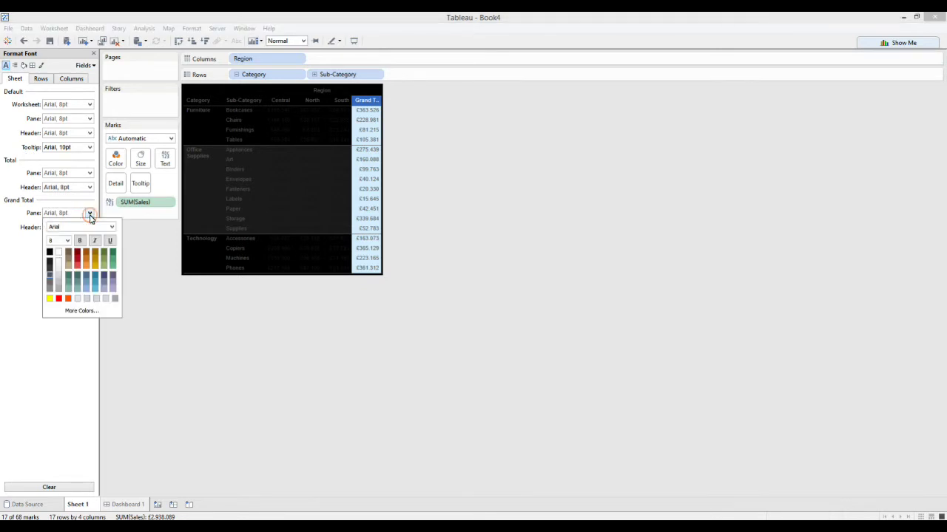
click(87, 261)
click(252, 349)
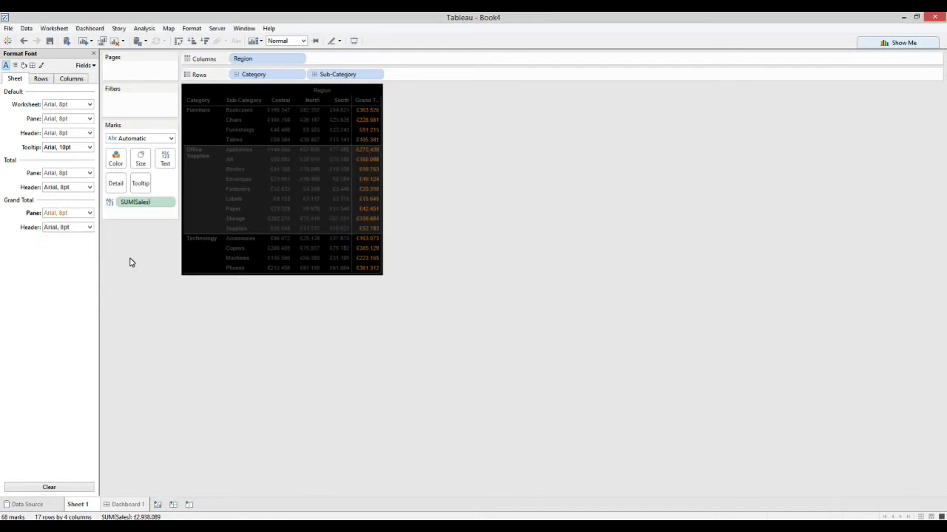
Set the Grand Total header font to orange and the worksheet's default font to light grey
click(77, 228)
click(87, 279)
click(277, 348)
click(71, 107)
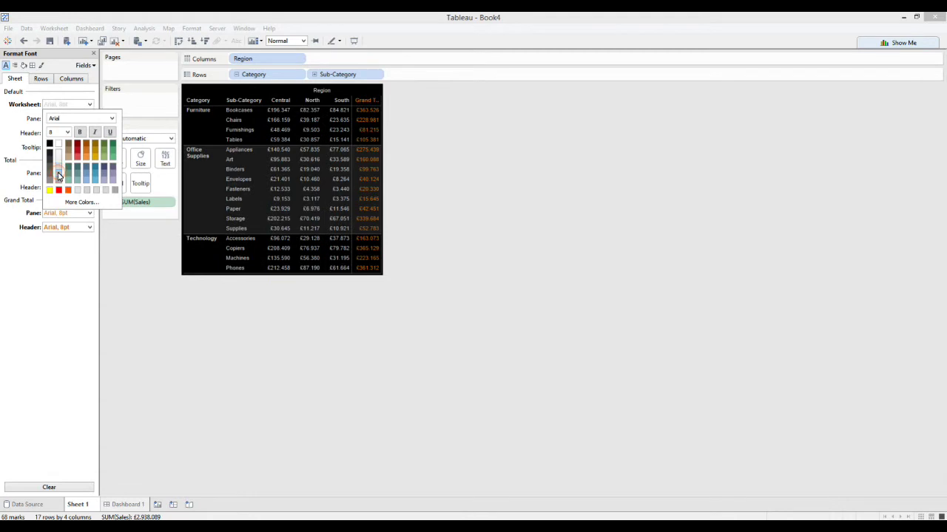
click(270, 342)
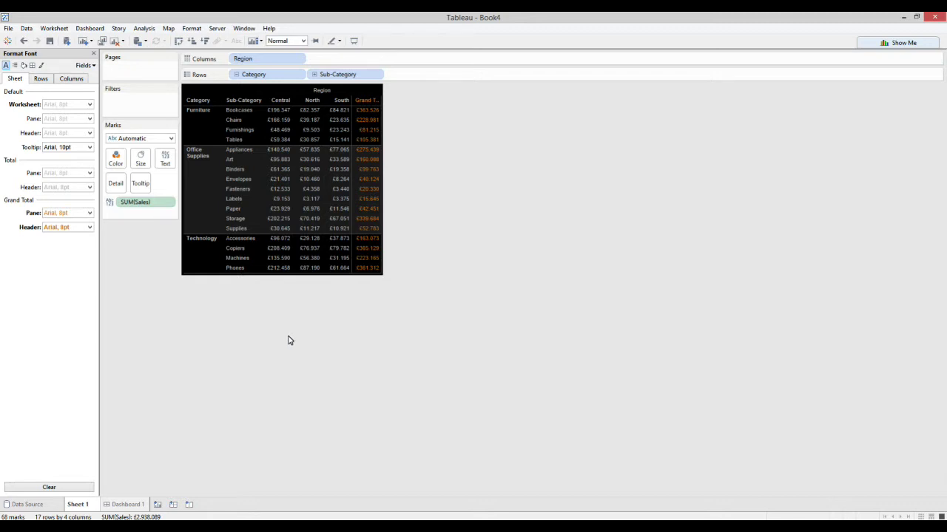
Go to Dashboard 1, close the font formatting and place Sheet 1 on the black canvas
click(136, 507)
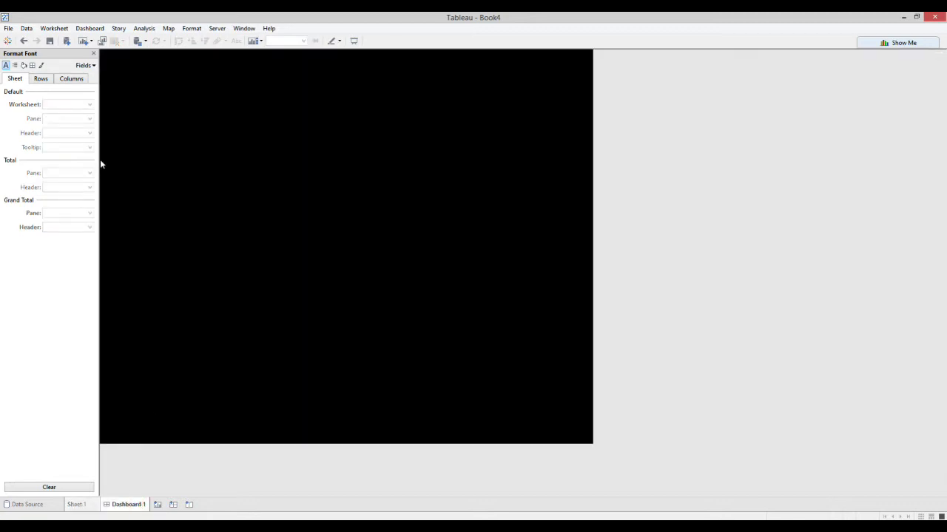
click(95, 53)
drag(22, 63, 231, 150)
click(682, 247)
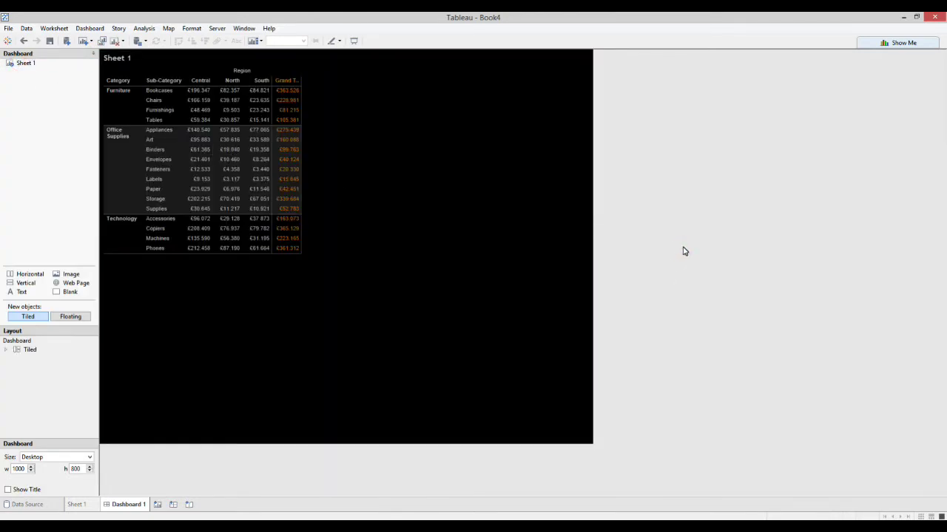
Delete the Dashboard 1 sheet from the workbook
right_click(136, 507)
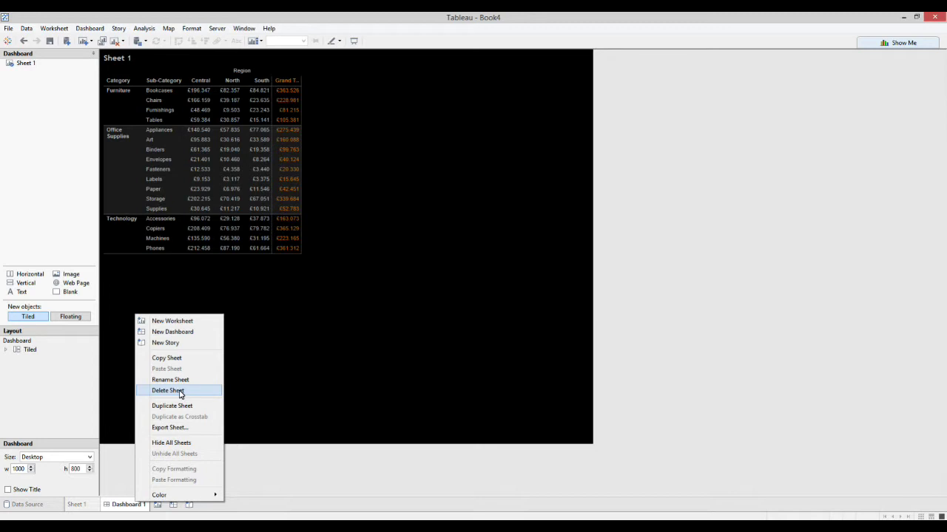
click(179, 391)
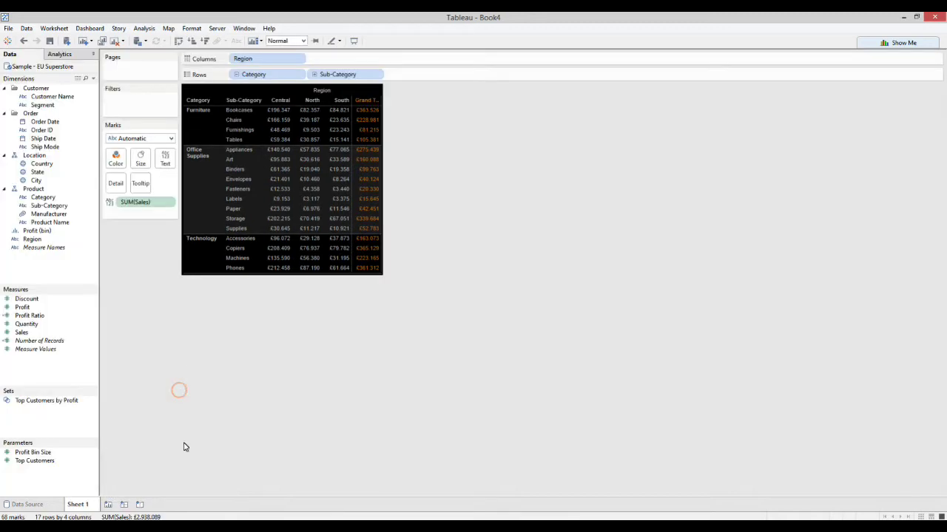
Create a new worksheet with a bar chart of Sales by year of Order Date
click(108, 505)
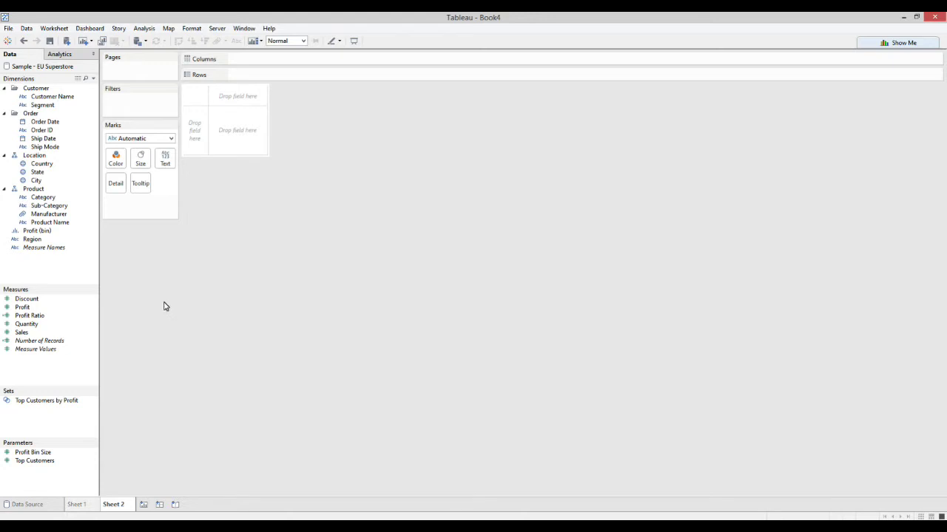
drag(52, 122, 315, 61)
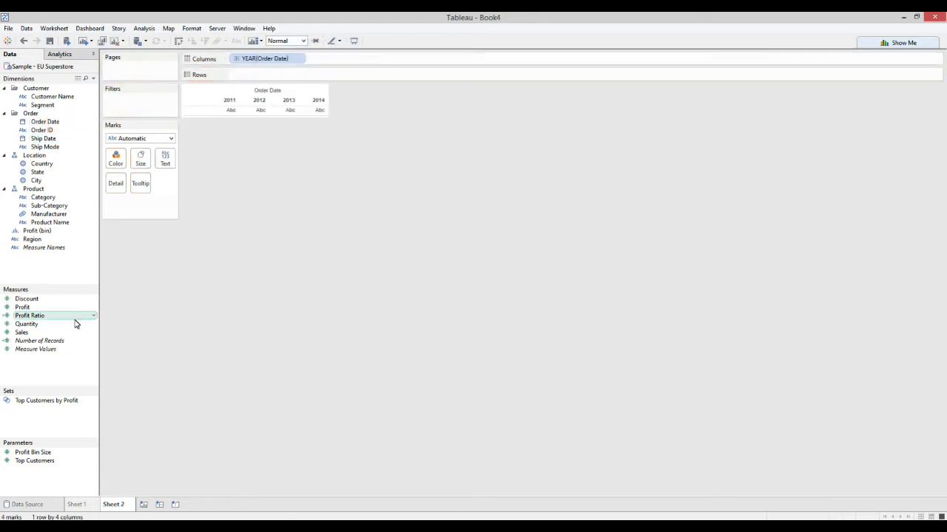
drag(34, 337, 306, 80)
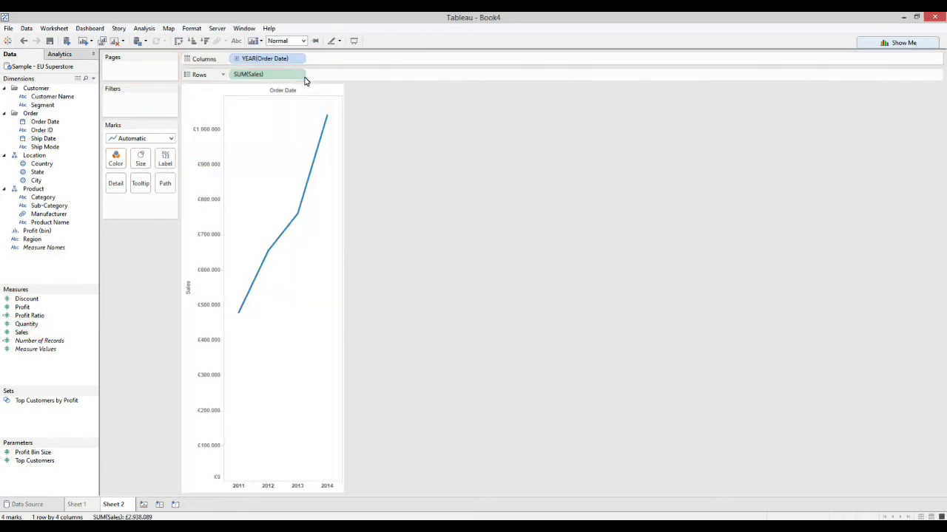
click(137, 141)
click(125, 160)
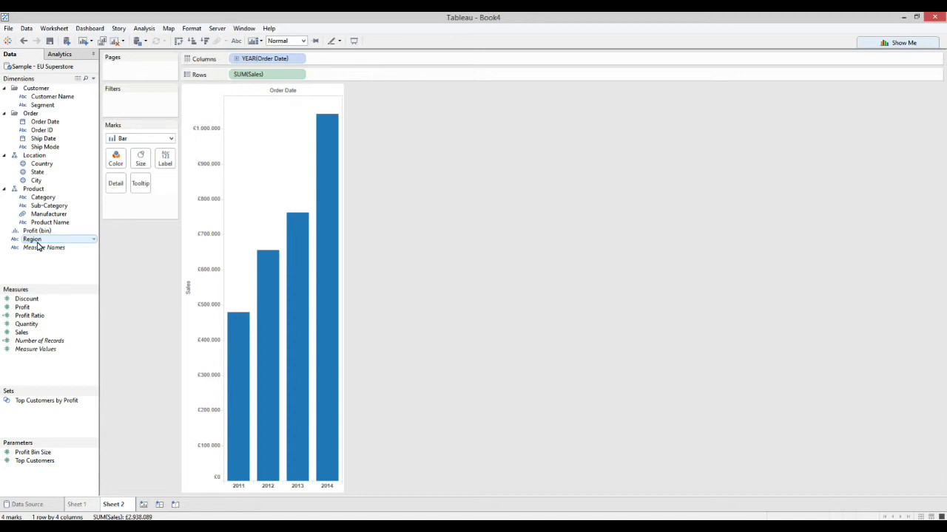
Add Region to the columns ahead of the year of Order Date to split the Sales bars by region
drag(37, 243, 344, 63)
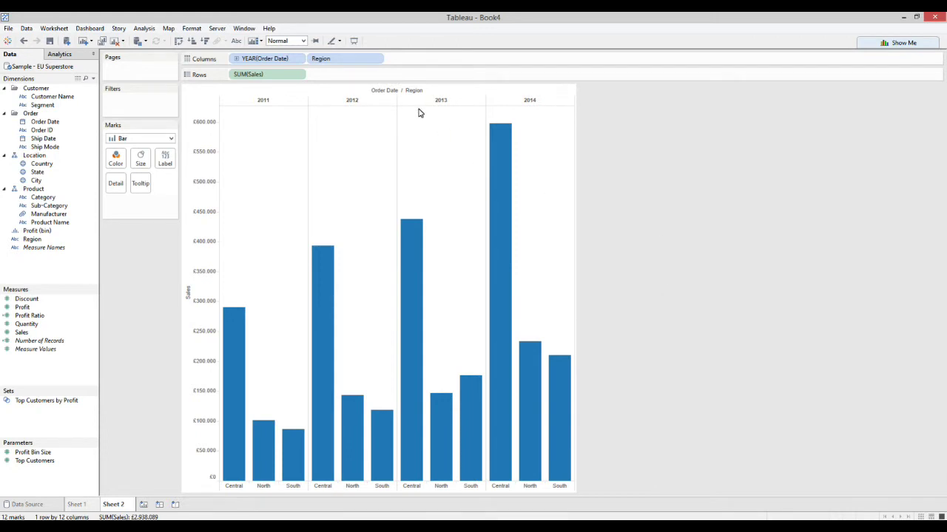
drag(323, 63, 237, 64)
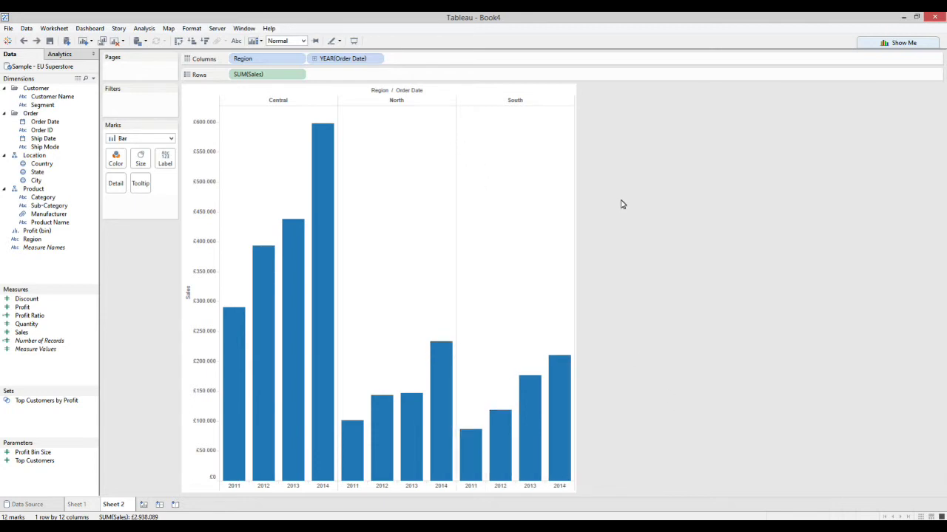
Open the sheet-wide line formatting, try dark red grid lines and set them back to None
click(191, 28)
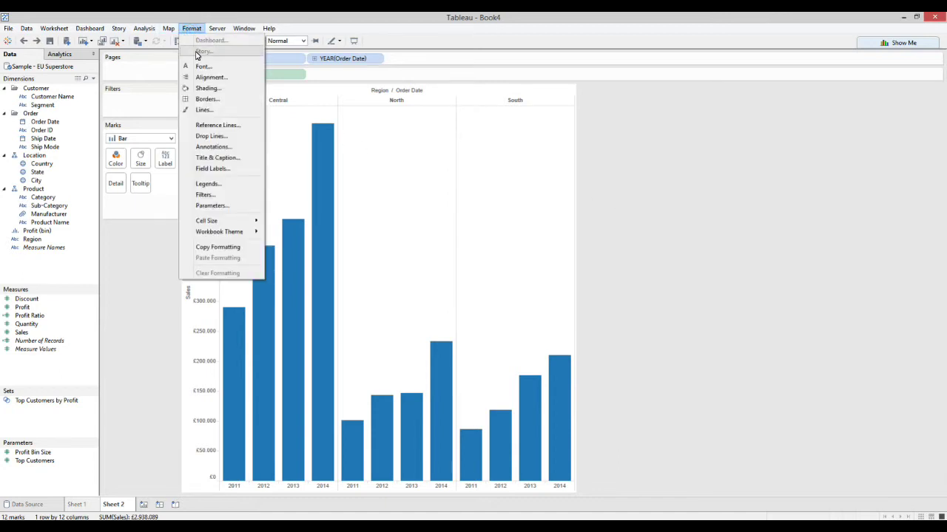
click(204, 110)
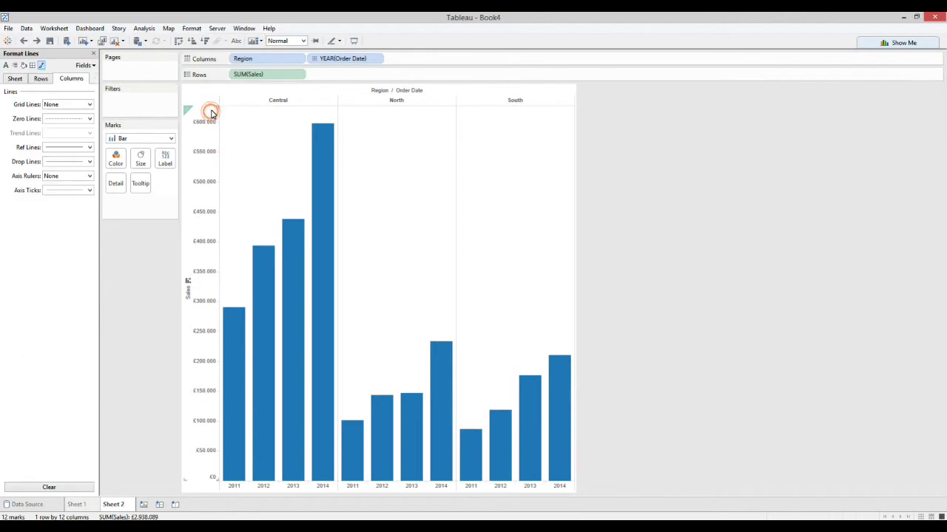
click(14, 78)
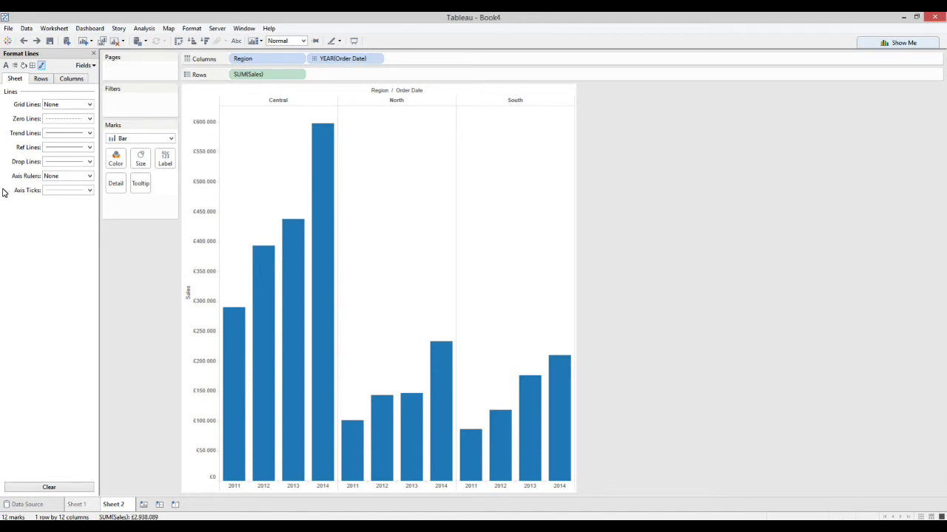
click(59, 108)
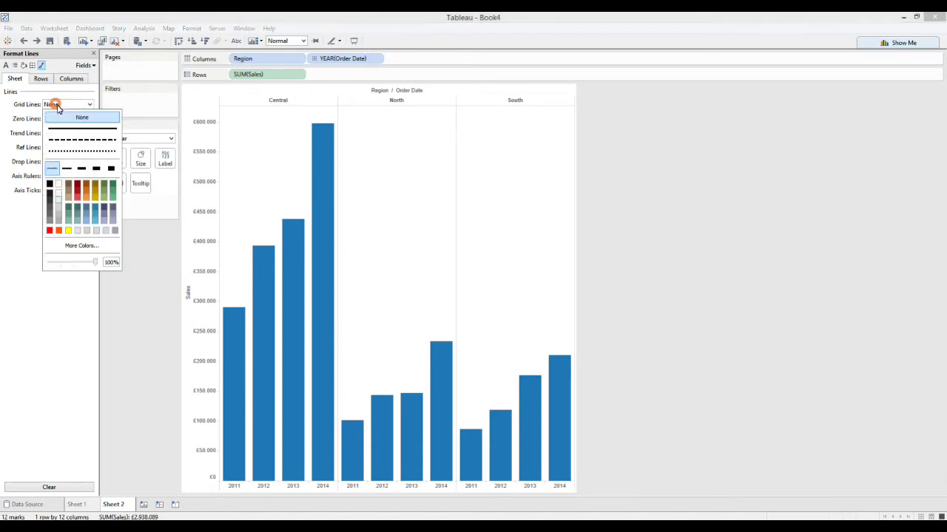
click(77, 188)
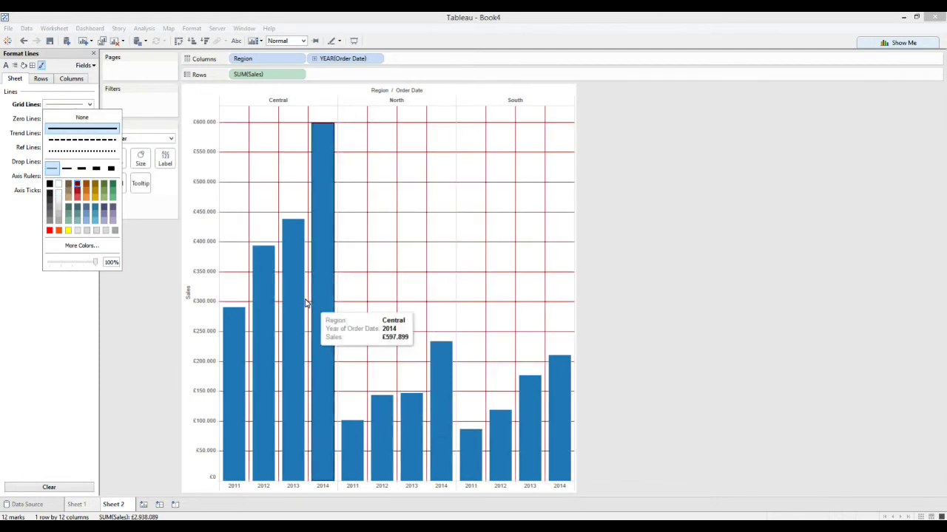
click(69, 120)
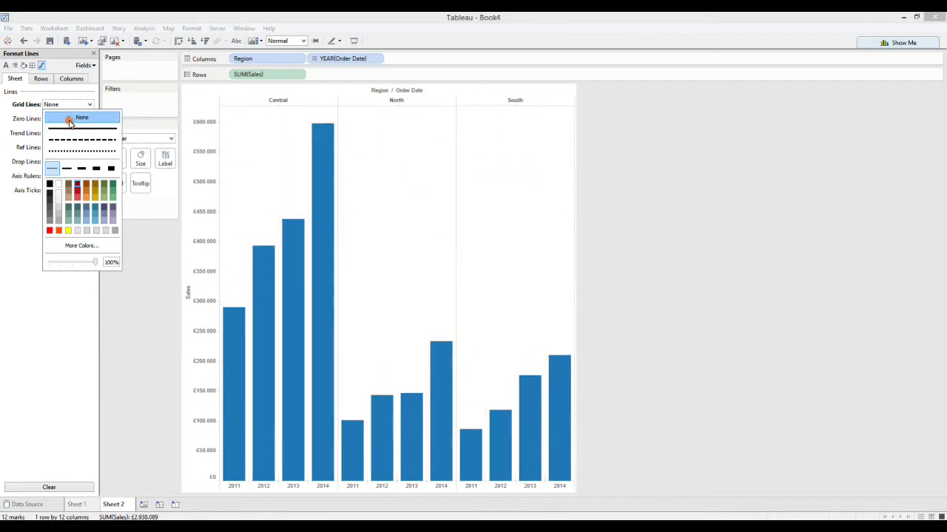
click(4, 141)
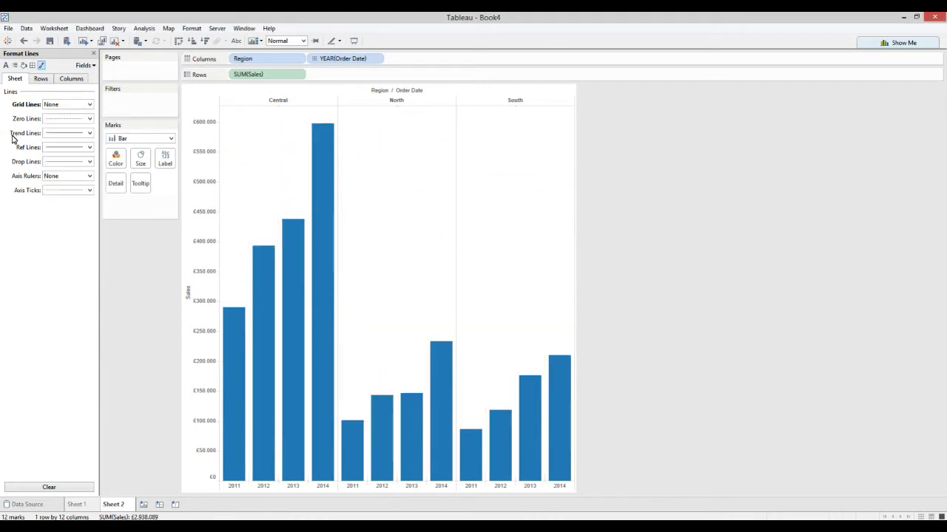
Try the thickest dark red axis rulers on the whole sheet and reset them to None
click(78, 176)
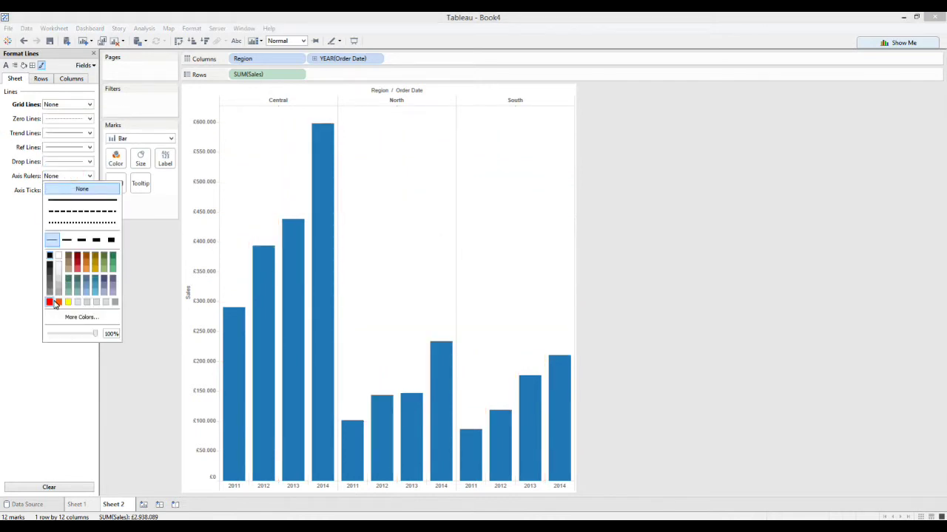
click(77, 257)
click(111, 241)
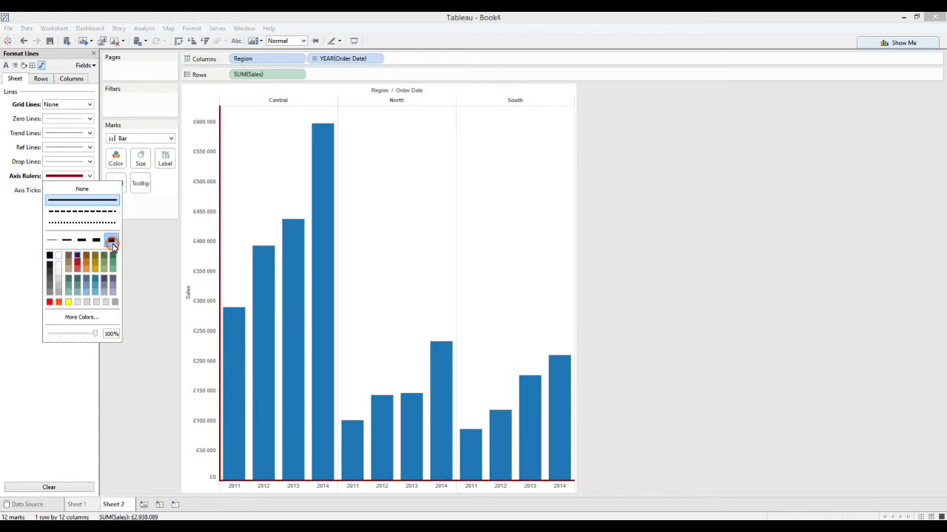
click(68, 197)
click(20, 215)
Try dark red axis ticks on the whole sheet and set the axis ticks to None
click(52, 192)
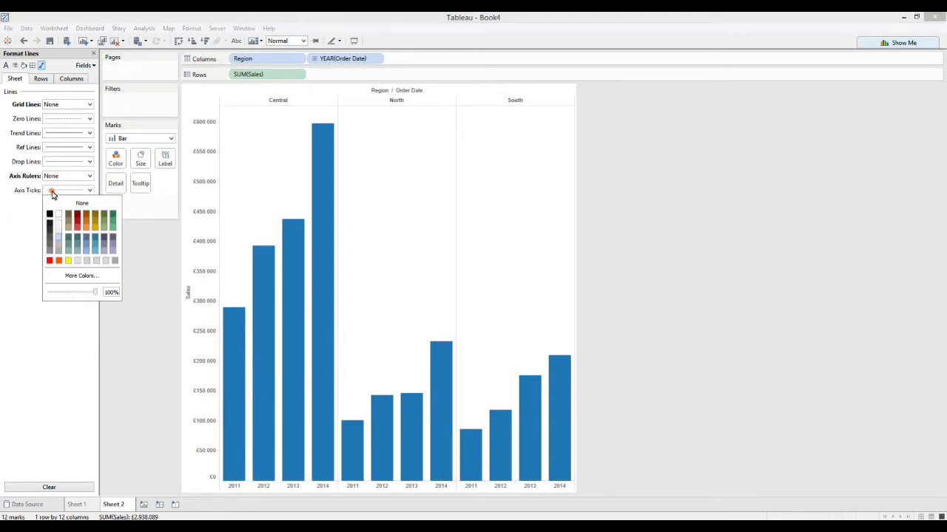
click(77, 215)
click(63, 327)
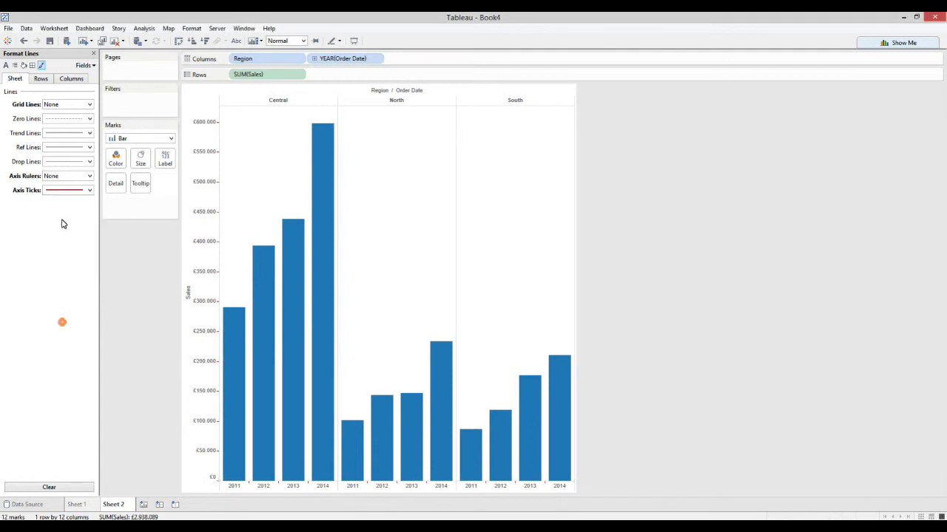
click(59, 190)
click(62, 204)
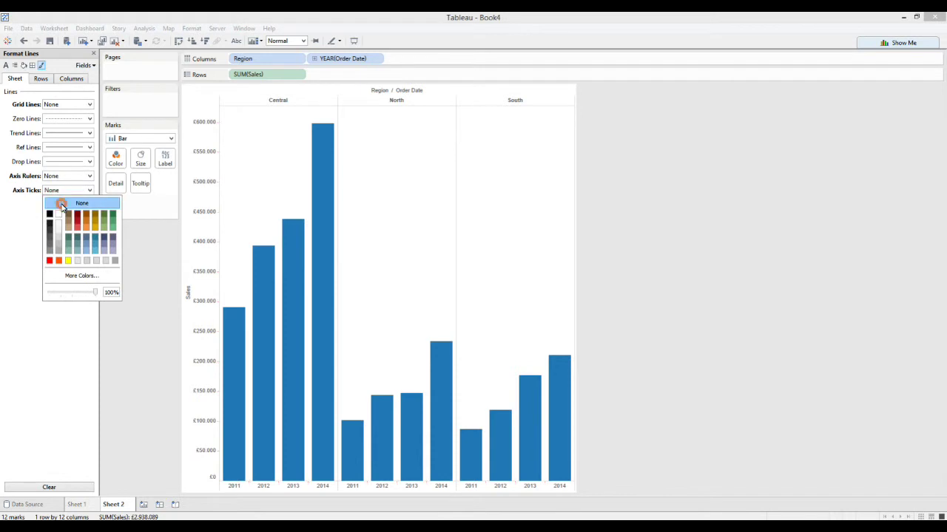
click(23, 221)
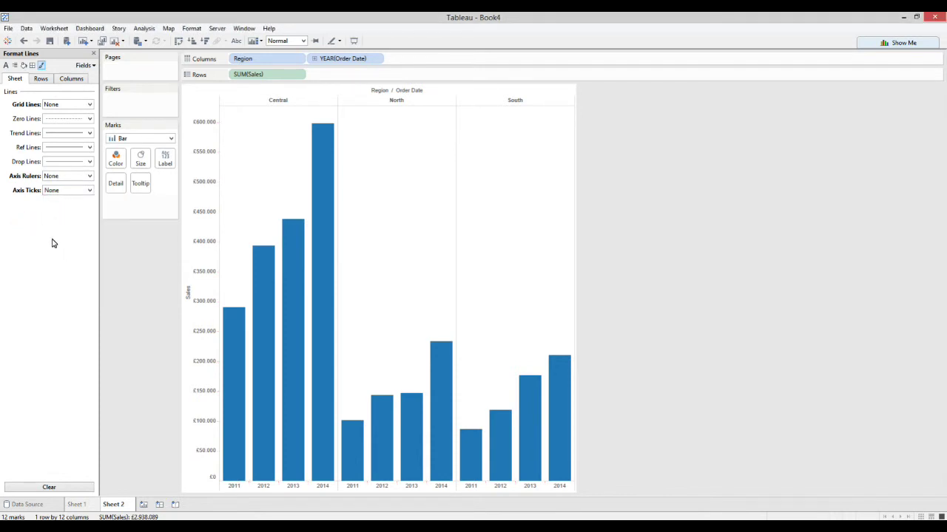
Show trend lines on the regional bar chart and color them red
click(144, 28)
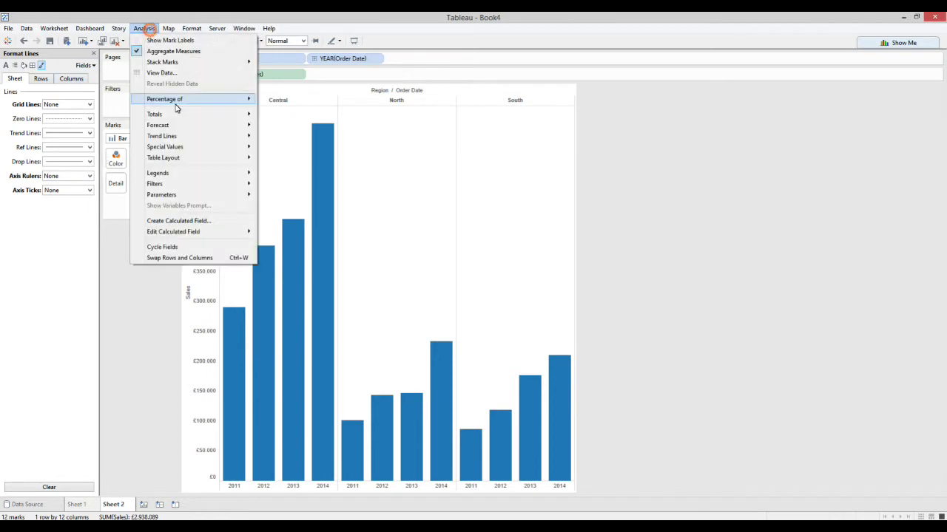
mouse_move(188, 141)
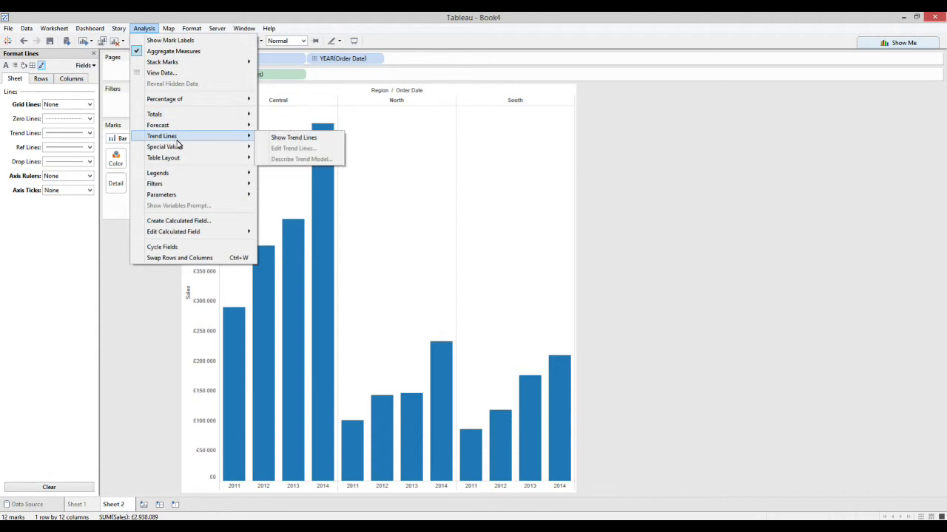
click(274, 140)
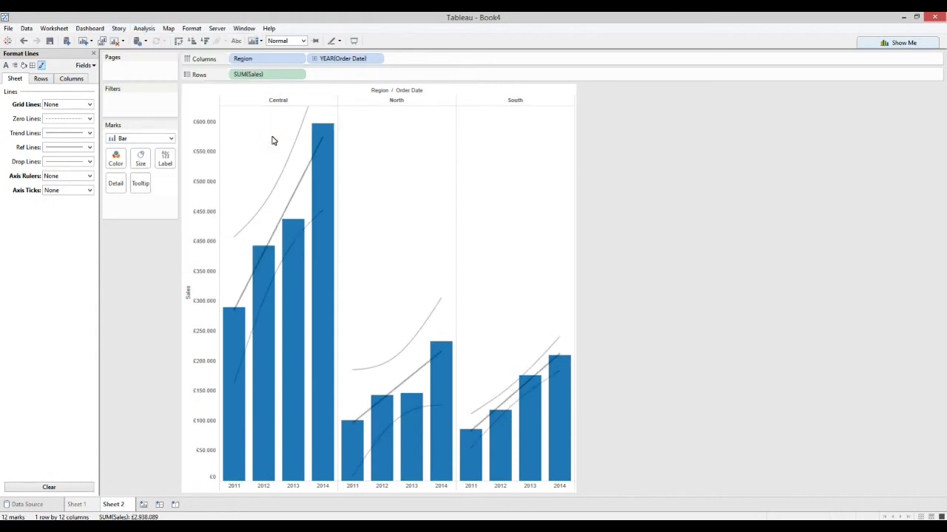
click(69, 138)
click(88, 230)
click(78, 221)
click(128, 365)
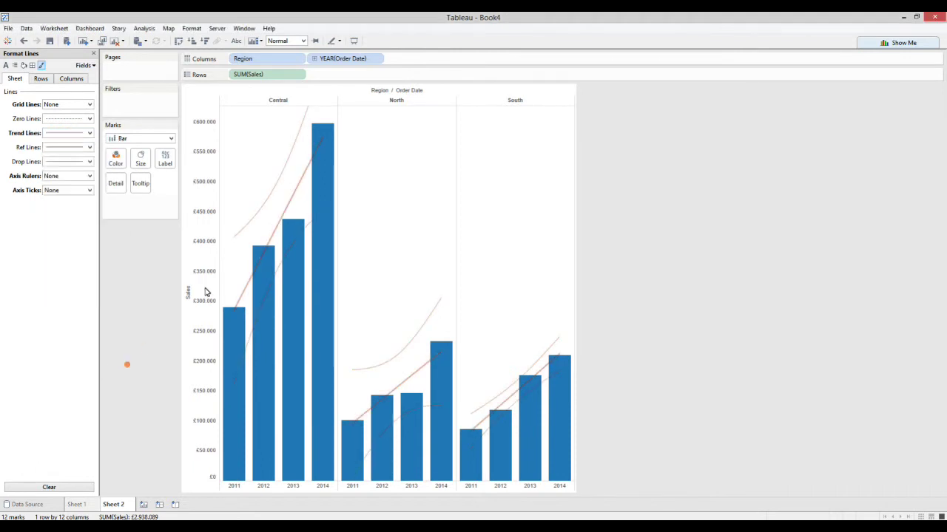
Open the formatting of the Central trend line and turn off the chart's trend lines
right_click(250, 220)
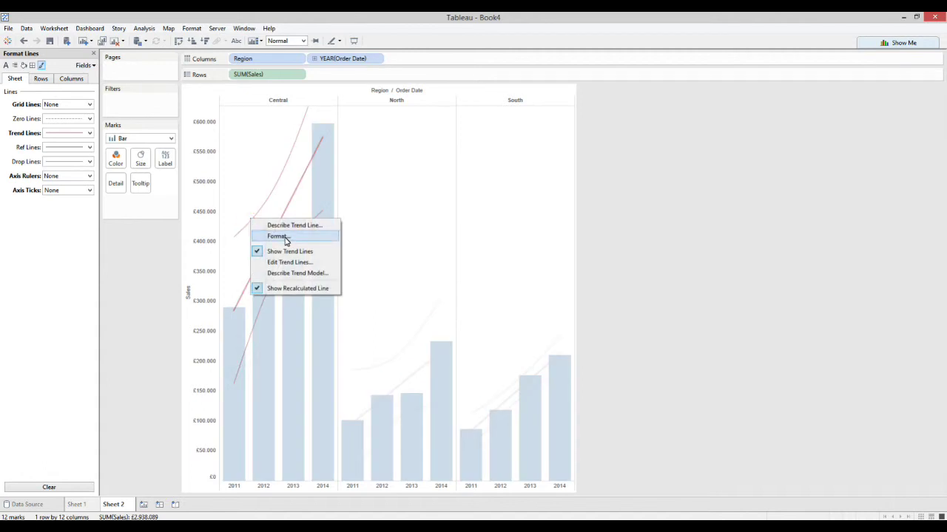
click(277, 237)
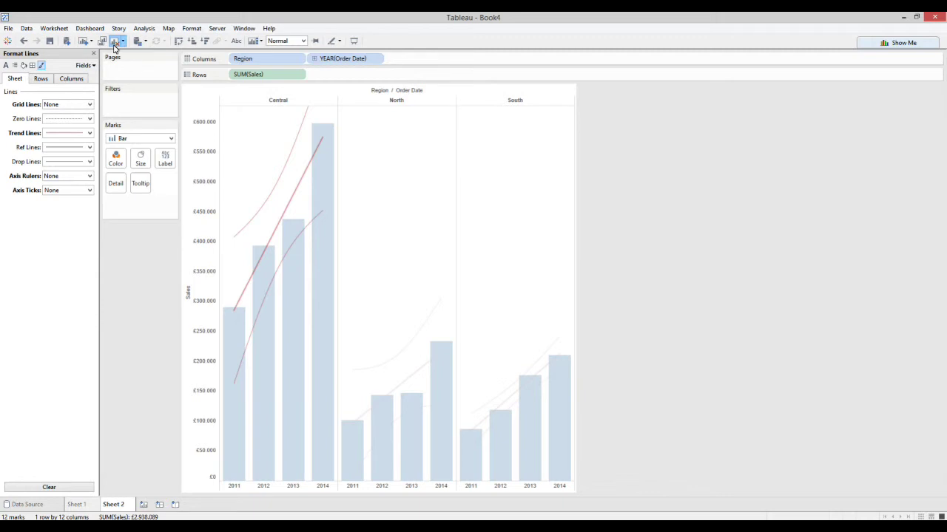
click(140, 28)
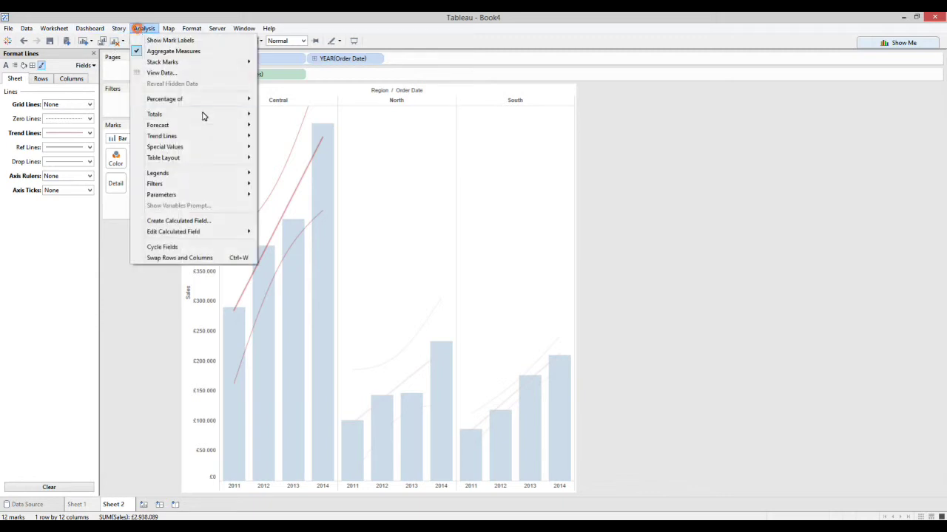
mouse_move(201, 136)
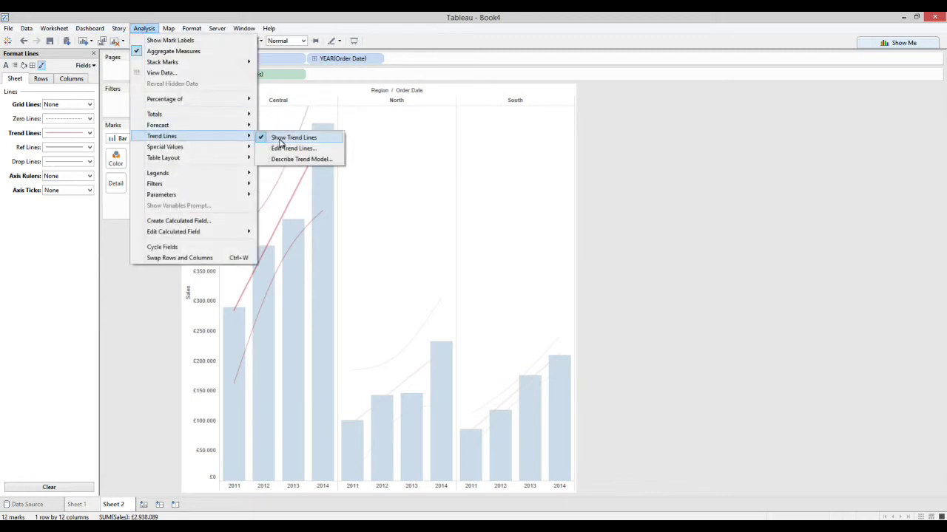
click(279, 139)
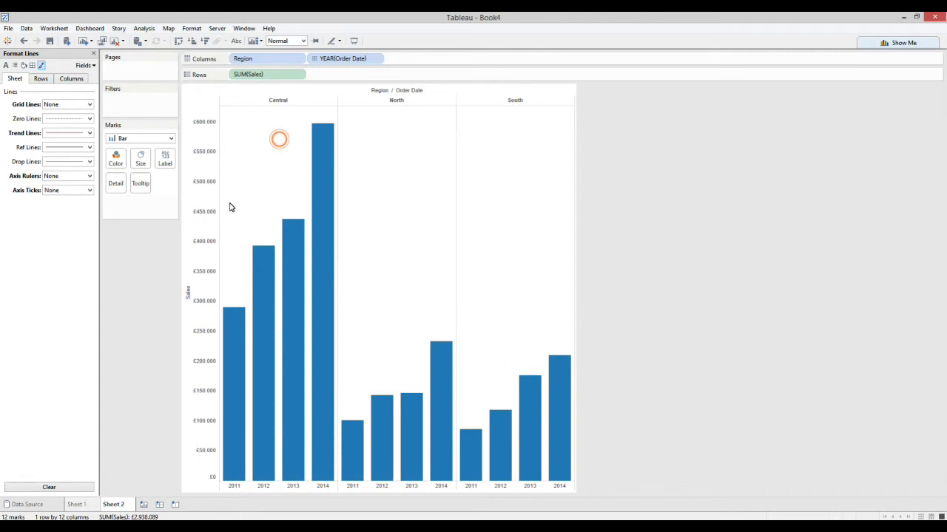
Close the line formatting and check which annotation types are available for an empty spot in the North pane
click(92, 54)
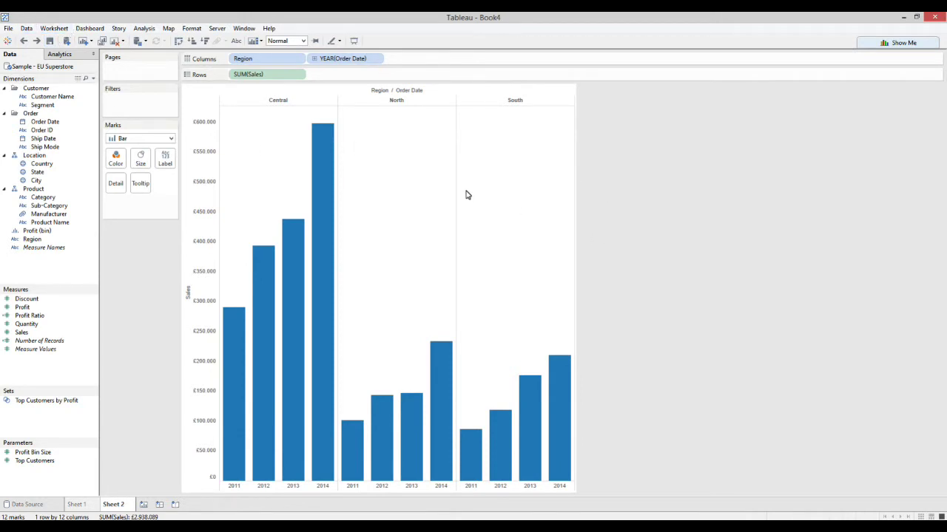
right_click(420, 177)
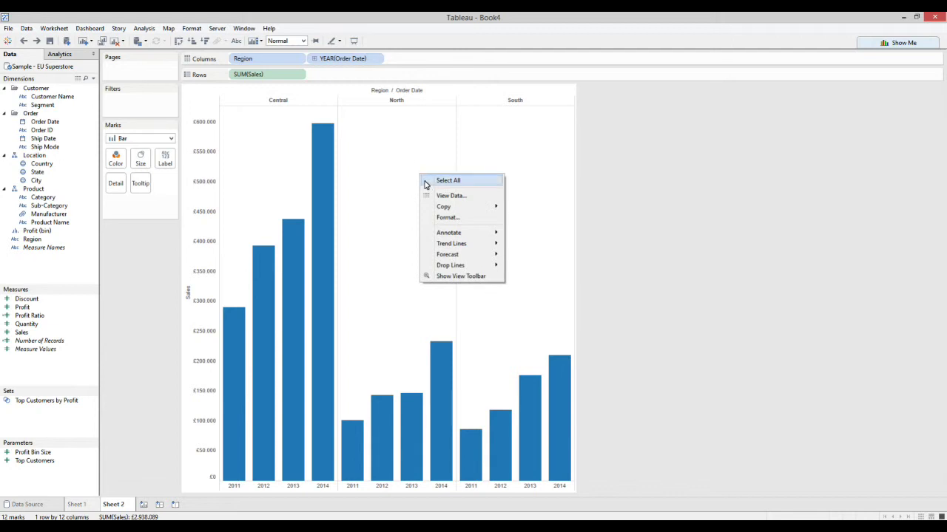
mouse_move(450, 235)
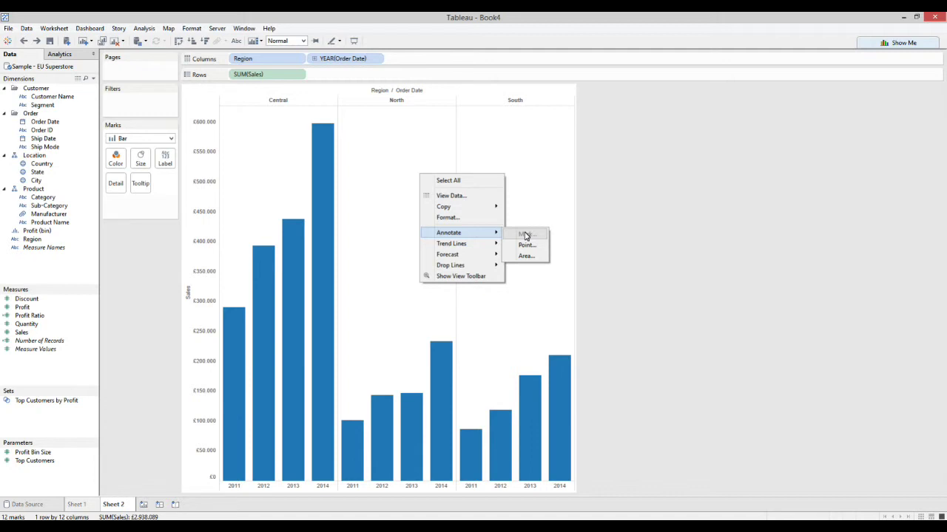
click(607, 207)
Add a mark annotation to the Central 2014 bar with the heading "Annotazione MARK" above its Region, year and Sales fields
mouse_move(324, 136)
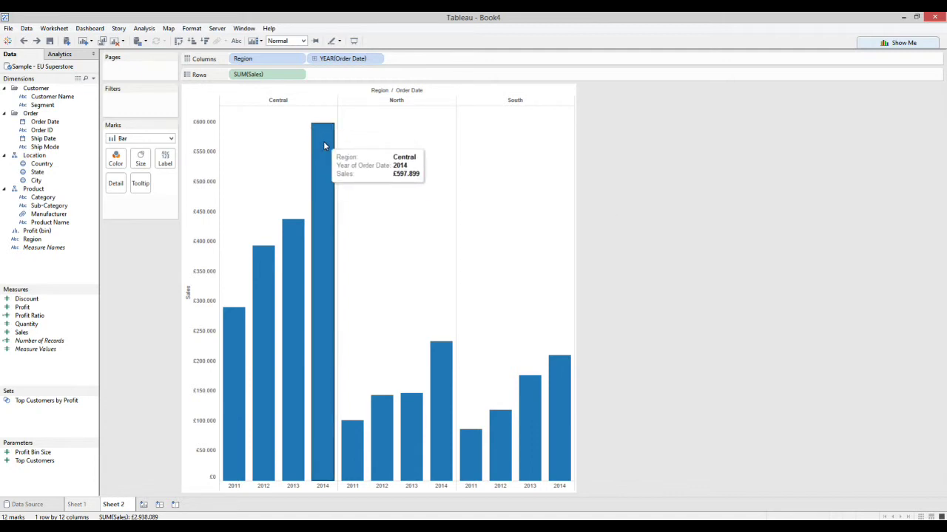
click(324, 143)
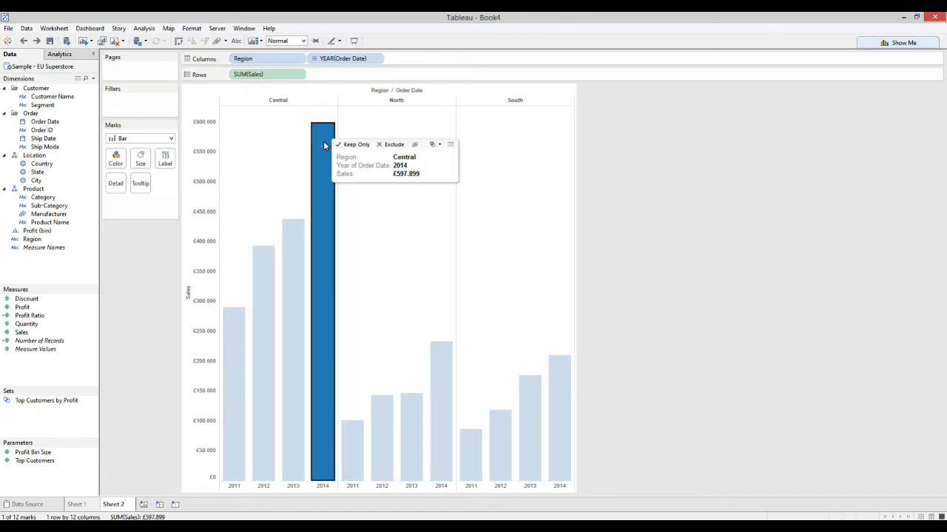
right_click(323, 141)
mouse_move(403, 213)
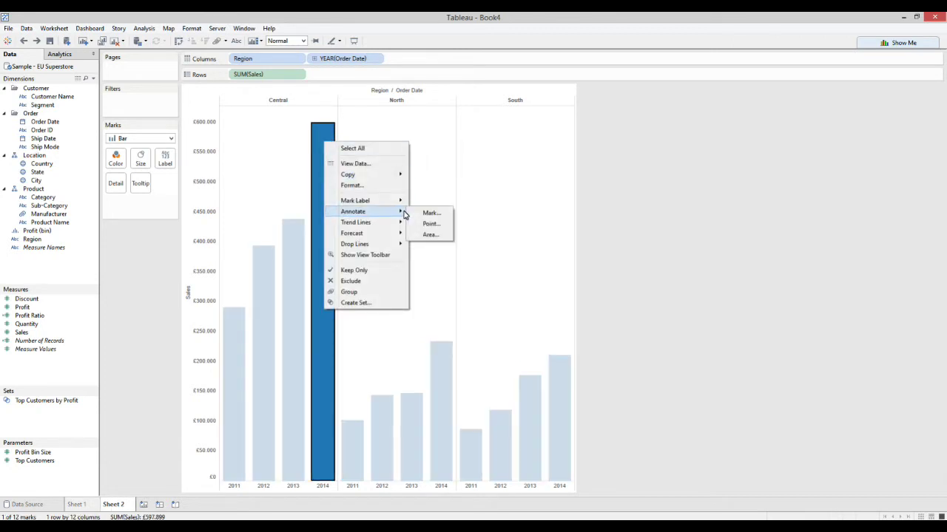
click(427, 214)
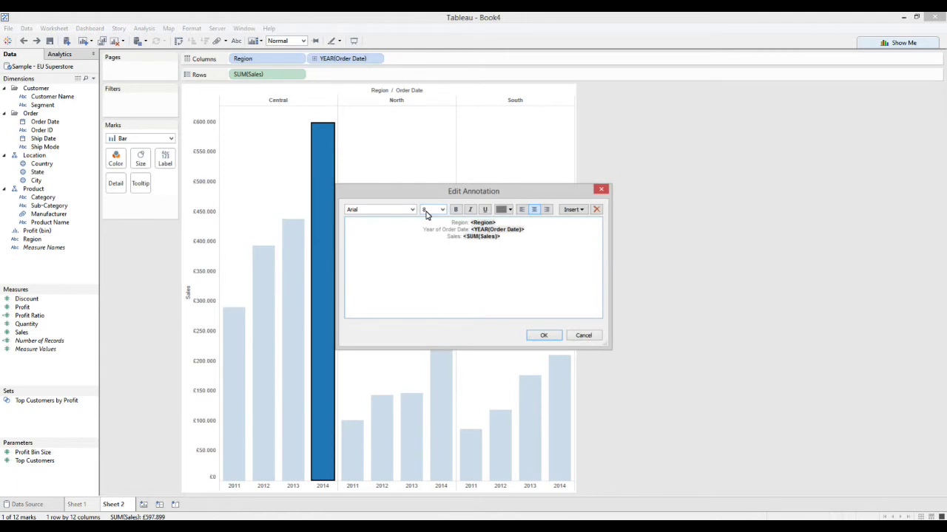
key(Return)
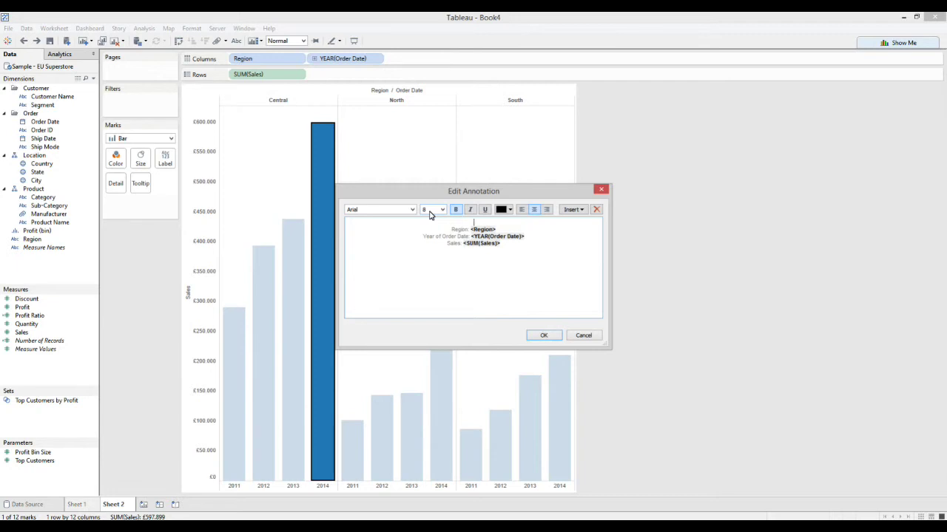
text(zione MARK)
click(514, 247)
click(513, 246)
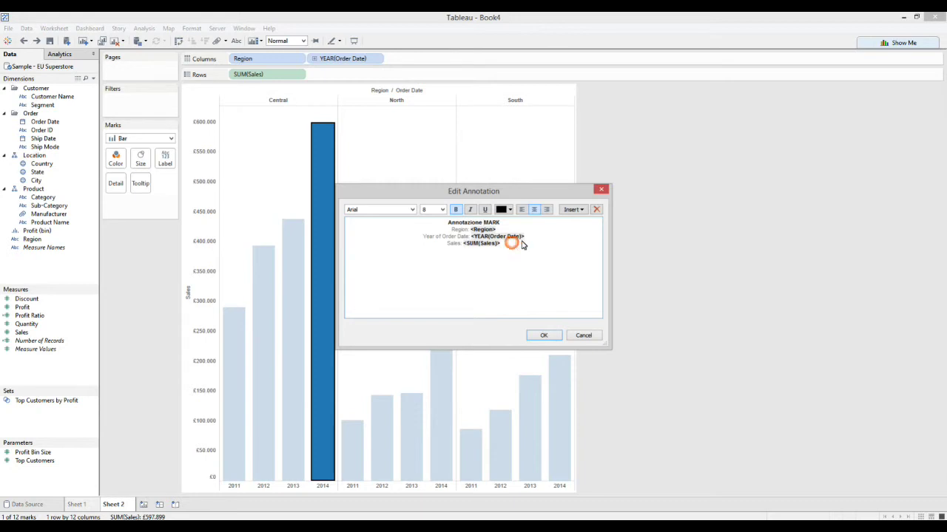
click(580, 211)
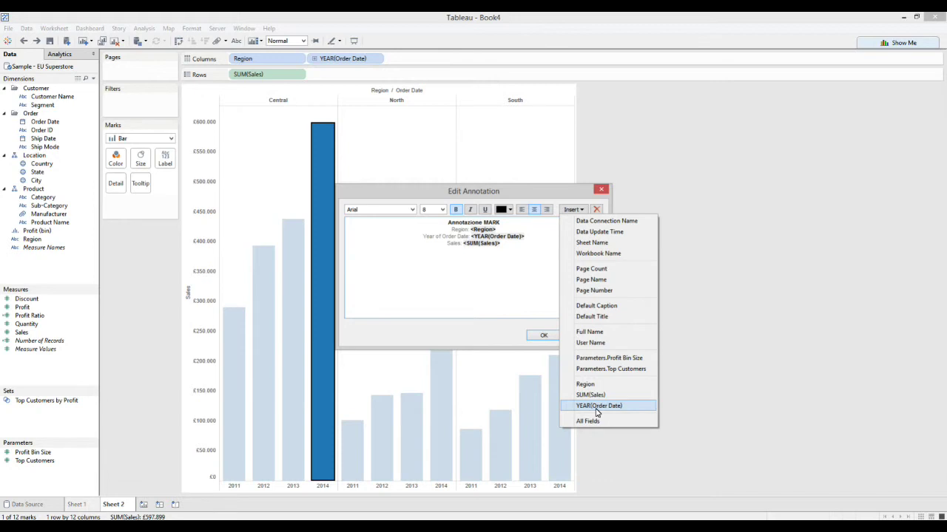
click(513, 335)
click(542, 335)
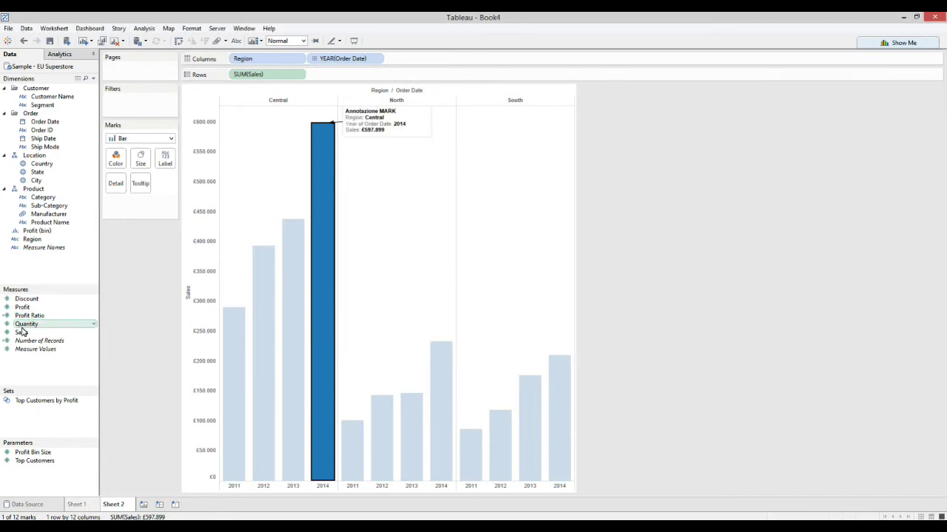
Add Quantity to the marks as a detail and insert its sum on a new line in the Central 2014 annotation
drag(26, 325, 108, 188)
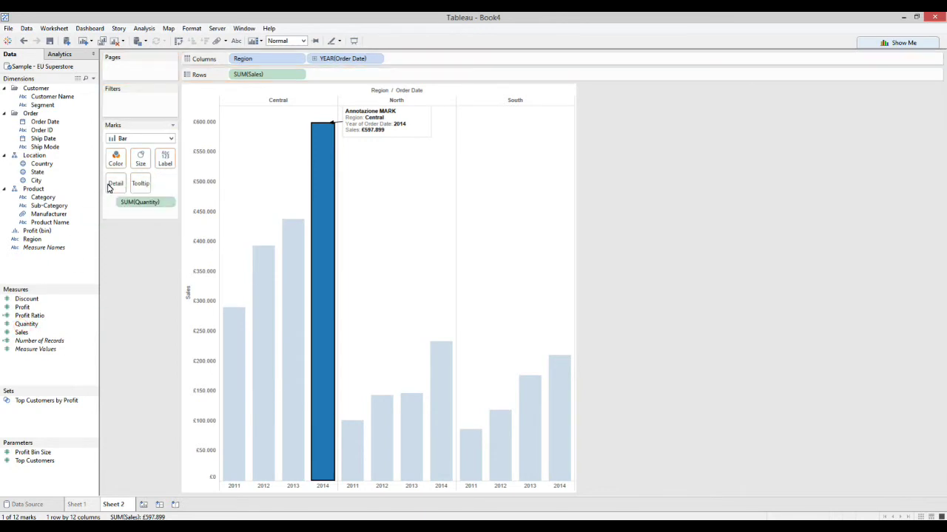
double_click(370, 126)
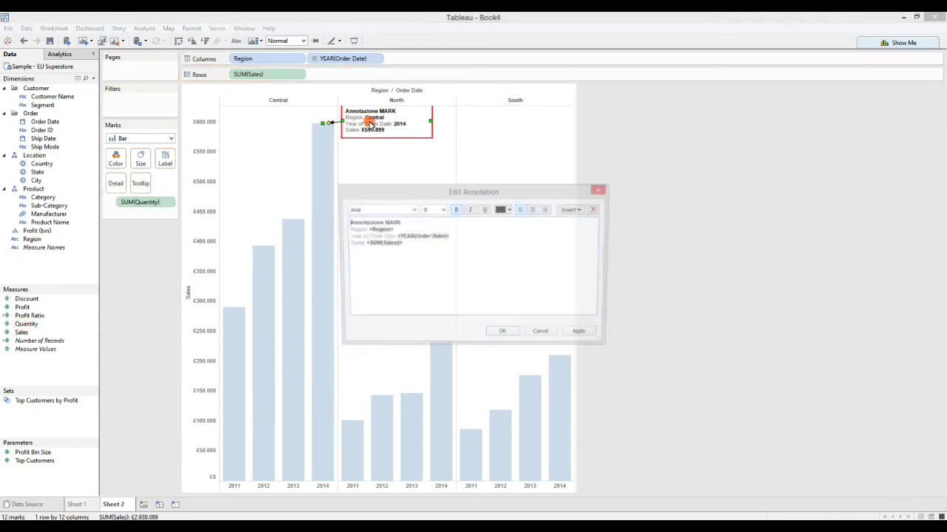
click(416, 247)
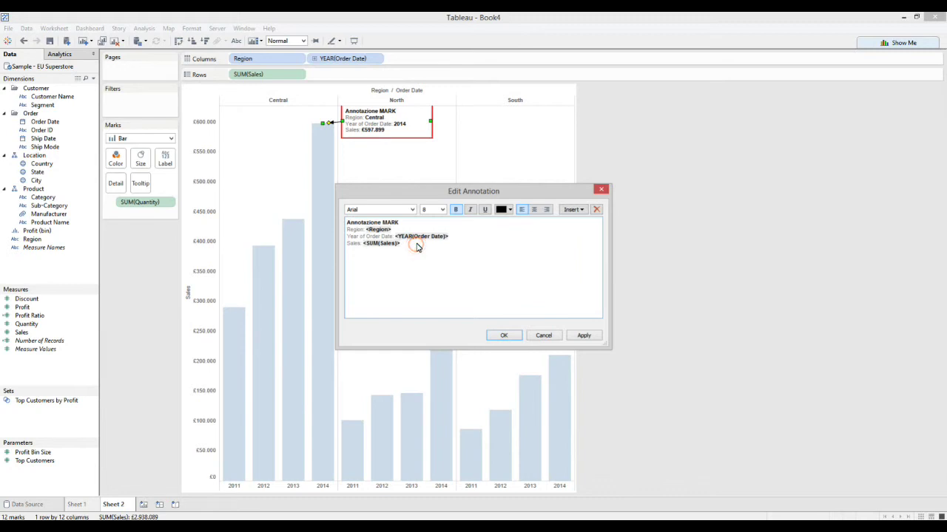
click(580, 210)
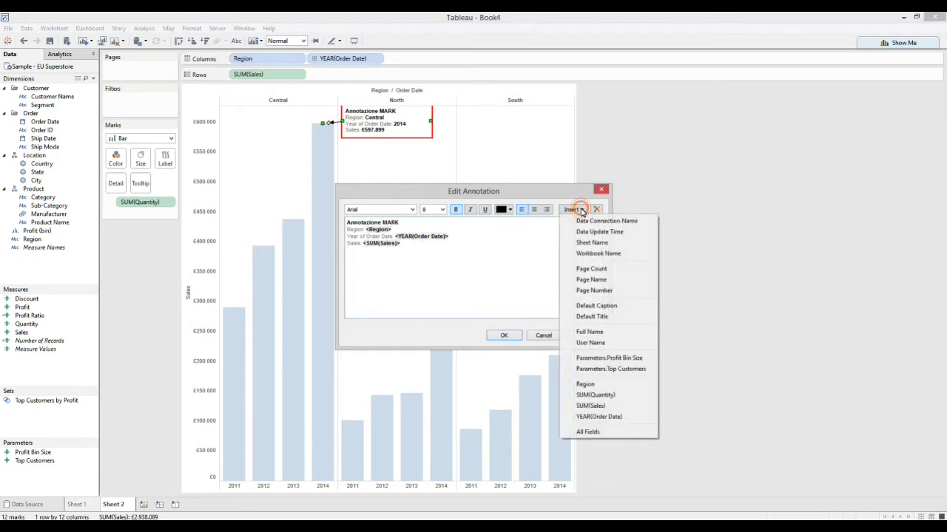
click(602, 396)
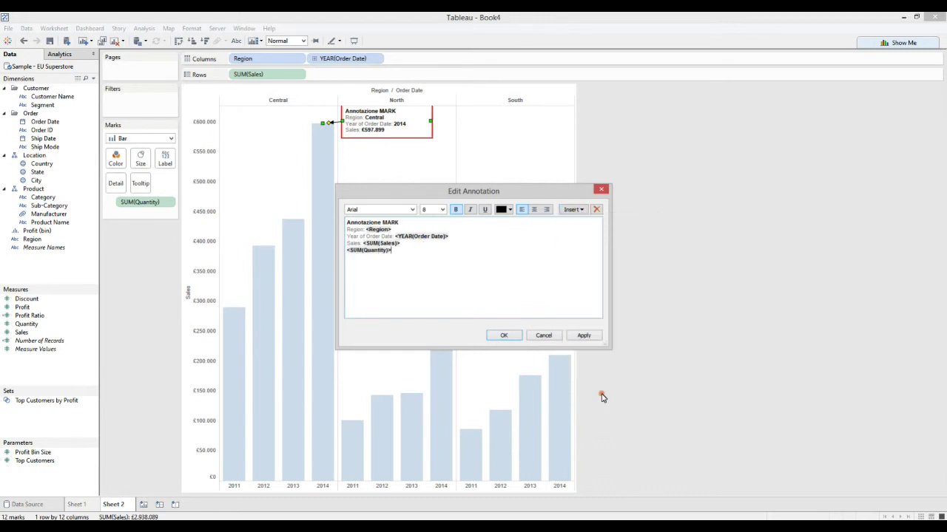
Label the annotation's quantity line "Quantità:" in the style of the Sales label, and move the box slightly lower in the North pane
drag(346, 243, 363, 247)
key(ctrl+c)
click(348, 256)
key(ctrl+v)
text(<SUM()
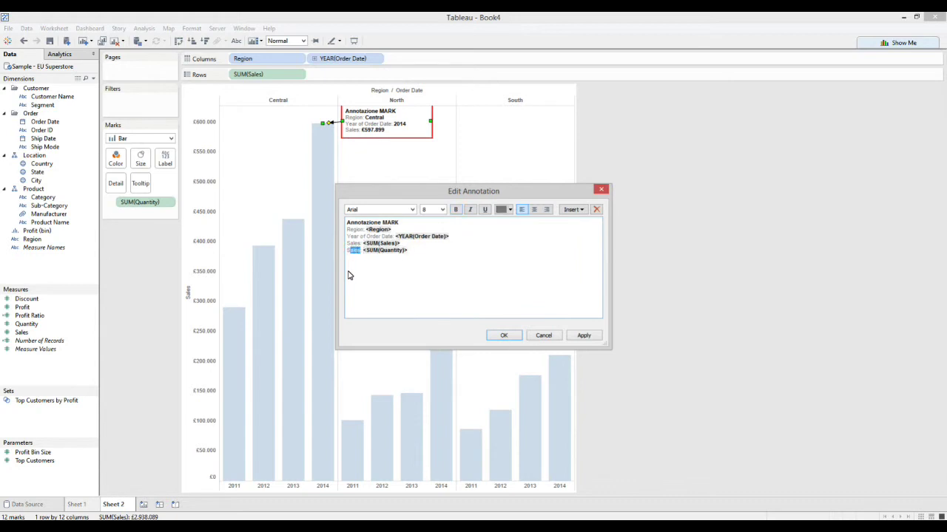
text(Quantit)
click(502, 335)
mouse_move(417, 127)
mouse_down()
mouse_move(423, 162)
mouse_move(445, 167)
mouse_up()
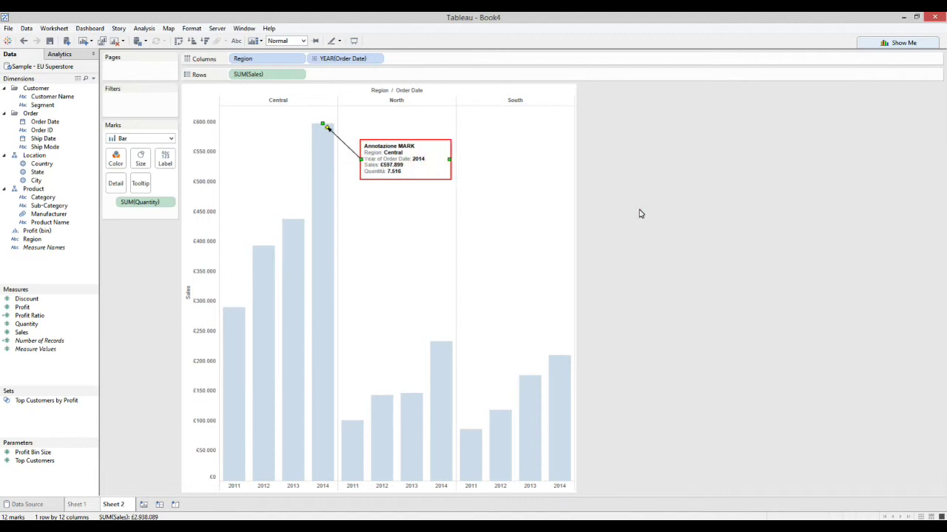
click(658, 211)
Format the Central 2014 annotation with a Single Edge box and orange shading
right_click(415, 174)
click(438, 190)
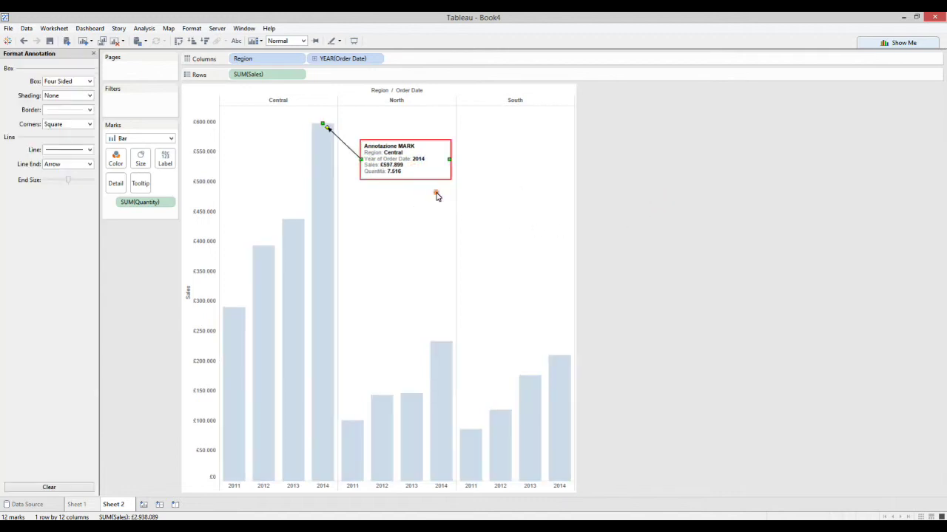
click(58, 83)
click(57, 96)
click(55, 97)
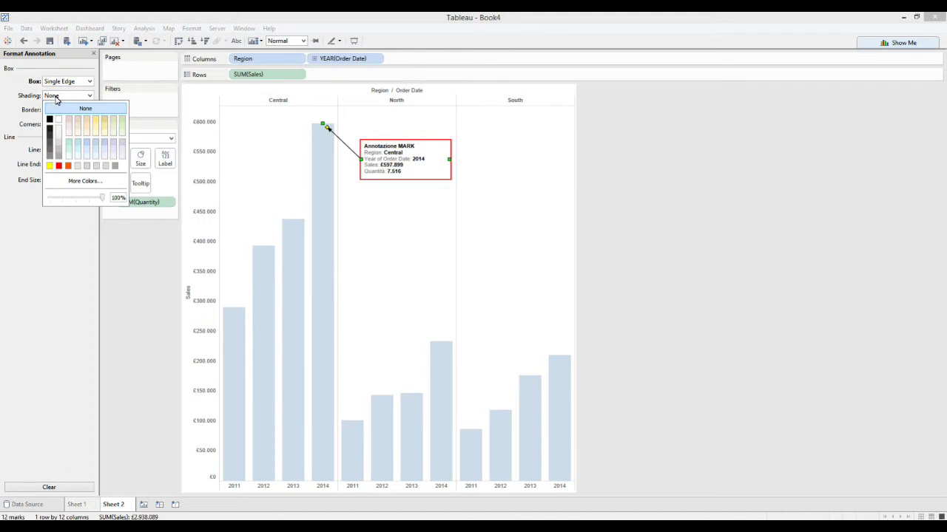
click(69, 166)
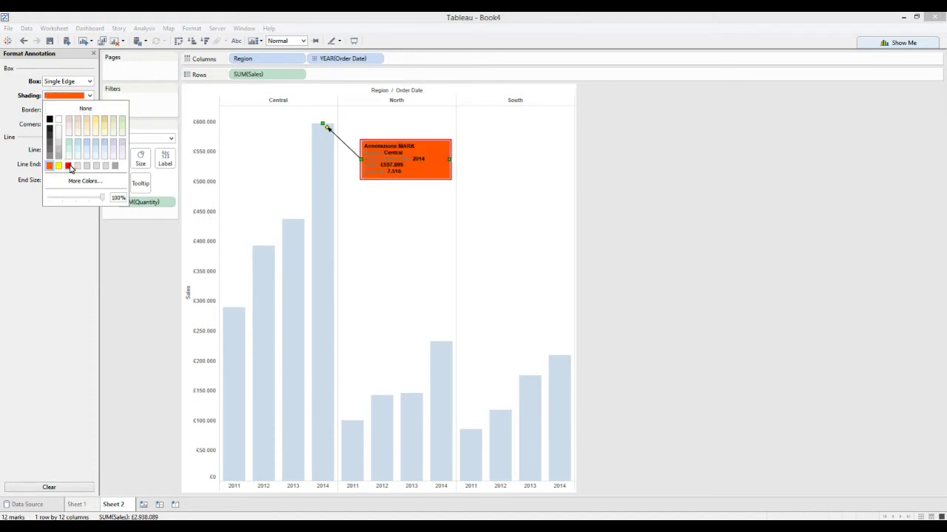
click(11, 127)
Give the annotation box a thick solid black border and set its corners to More Rounded
click(52, 111)
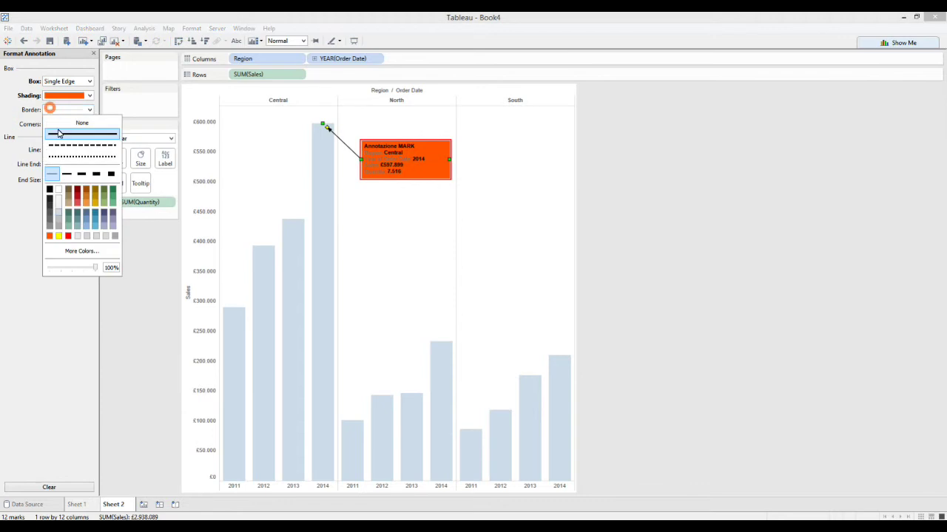
click(82, 174)
click(50, 189)
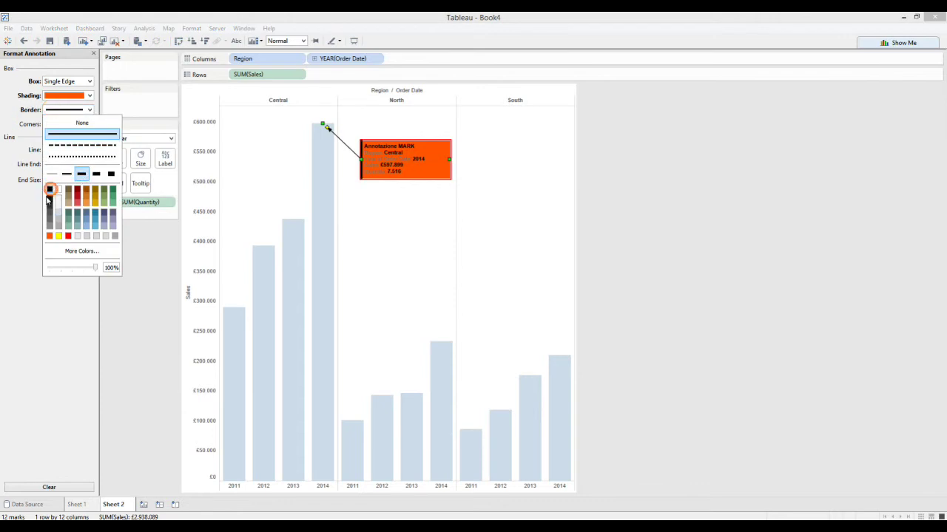
click(12, 219)
click(73, 124)
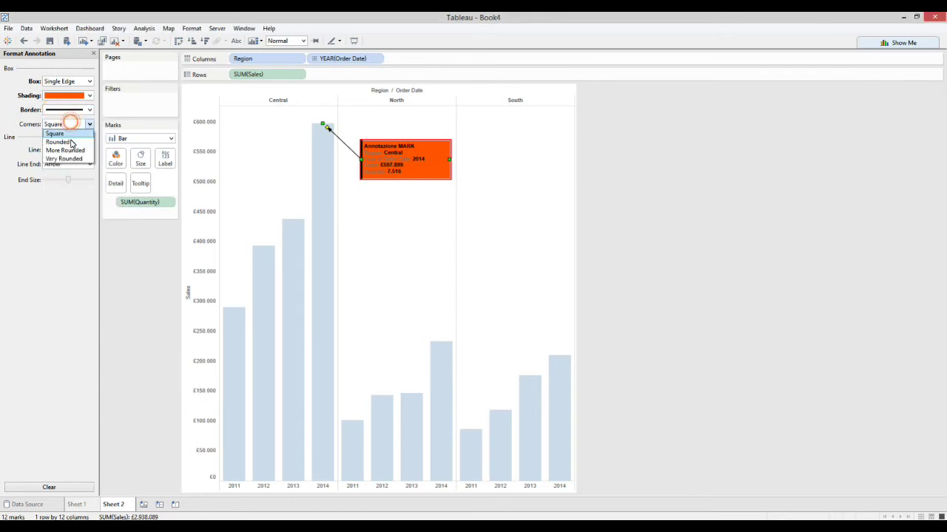
click(71, 142)
click(68, 124)
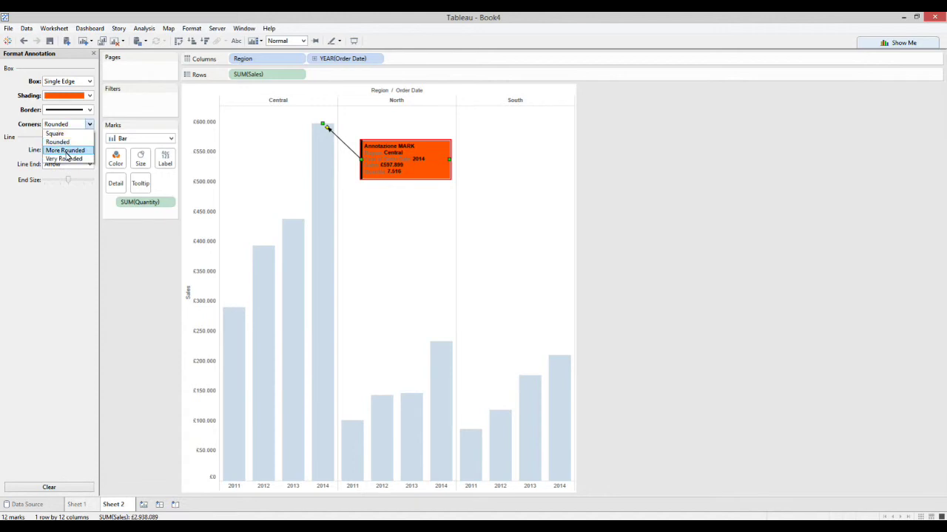
click(66, 150)
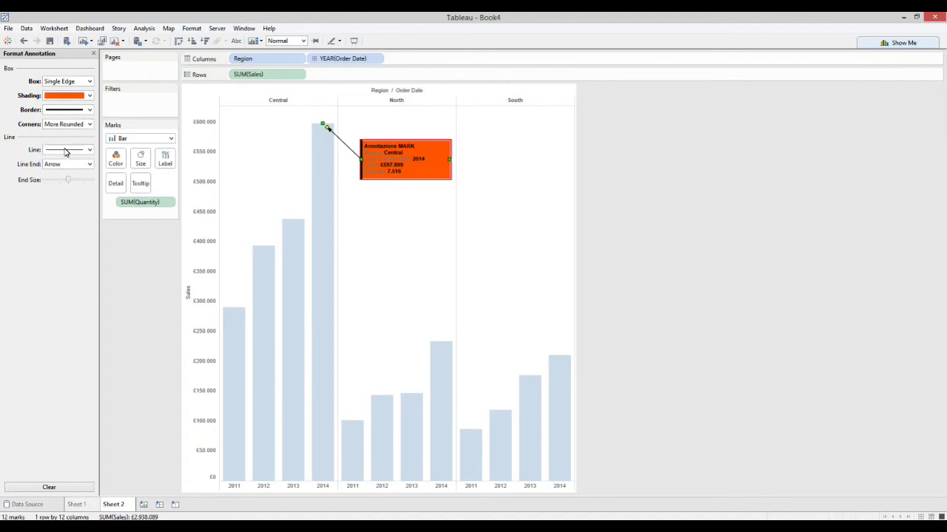
Try the Open Arrow and Dot line ends on the annotation's line and set the line end back to Arrow
click(69, 165)
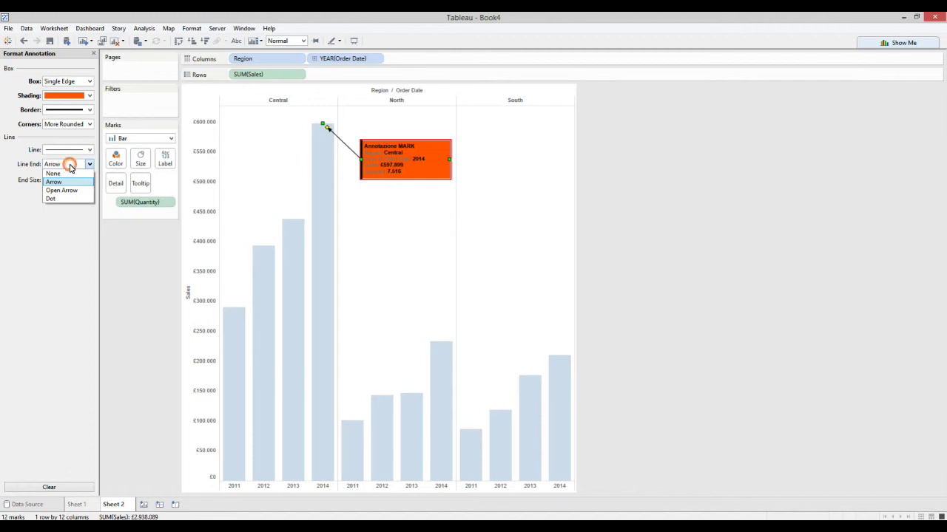
click(70, 192)
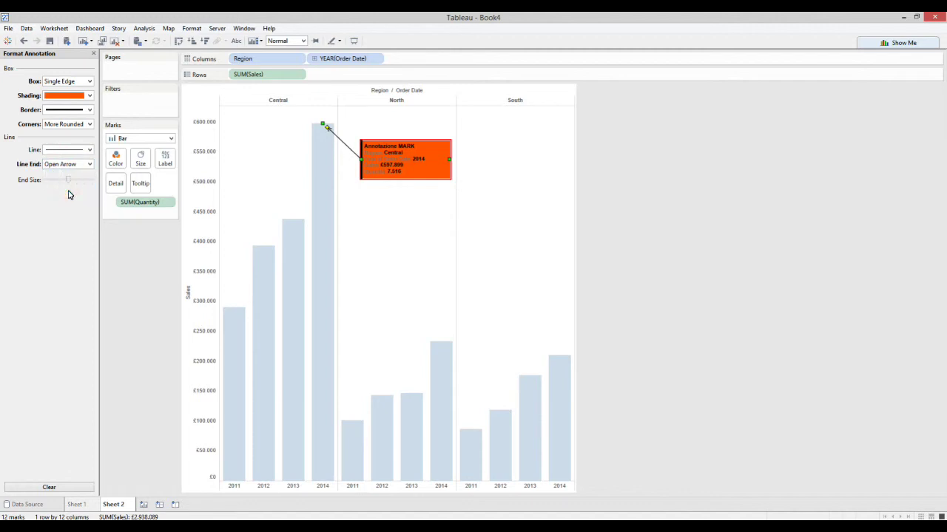
click(56, 167)
click(59, 199)
click(58, 169)
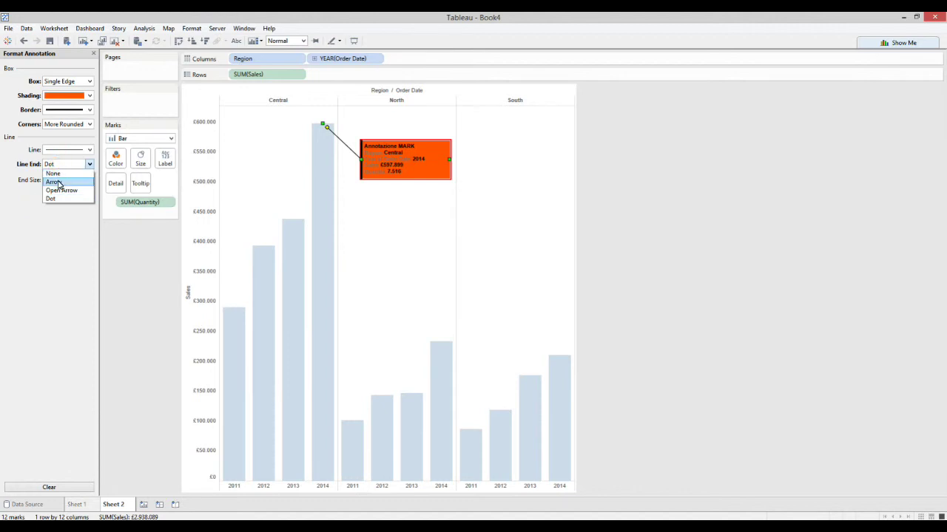
click(60, 182)
click(682, 234)
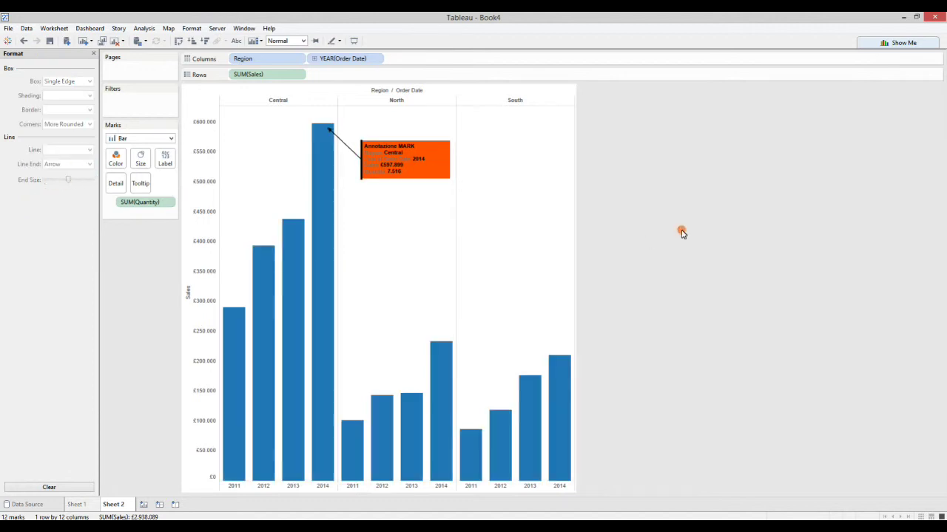
Close the annotation text unchanged and set the annotation's shading to light gray
double_click(431, 163)
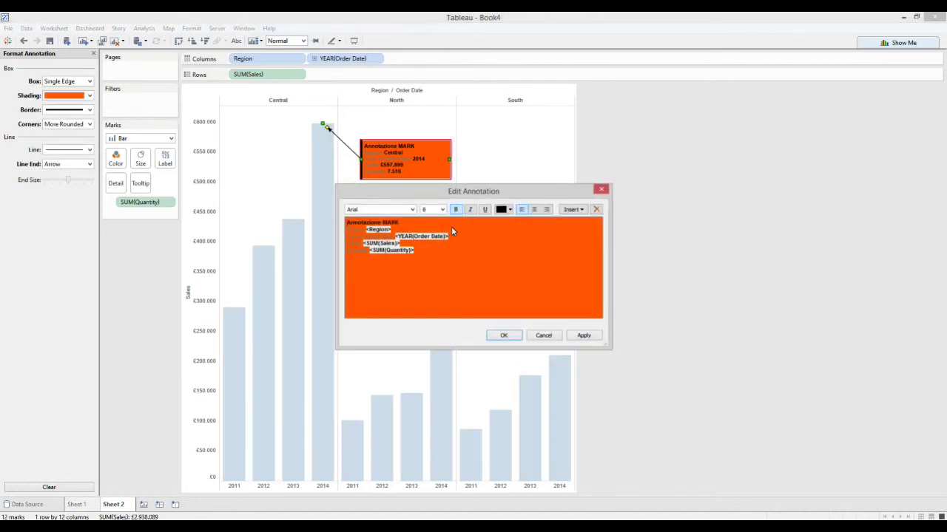
click(601, 189)
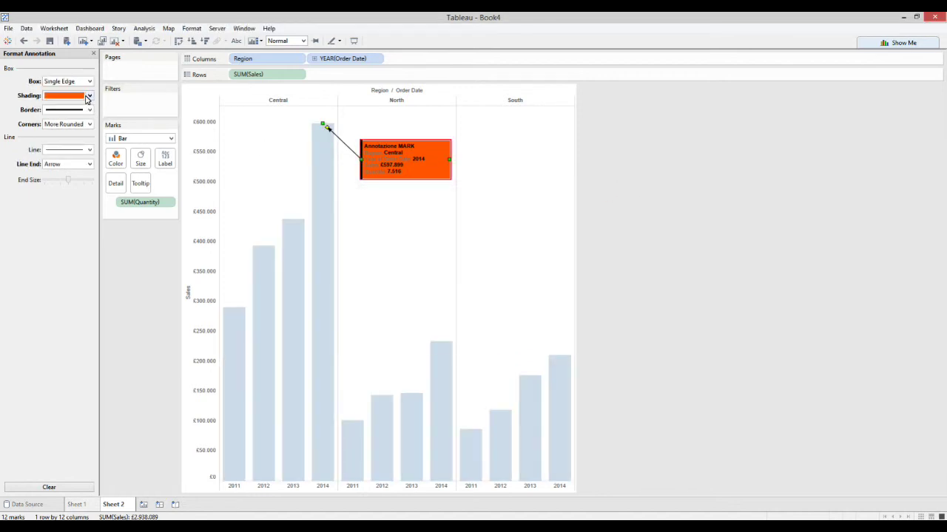
click(88, 96)
click(60, 128)
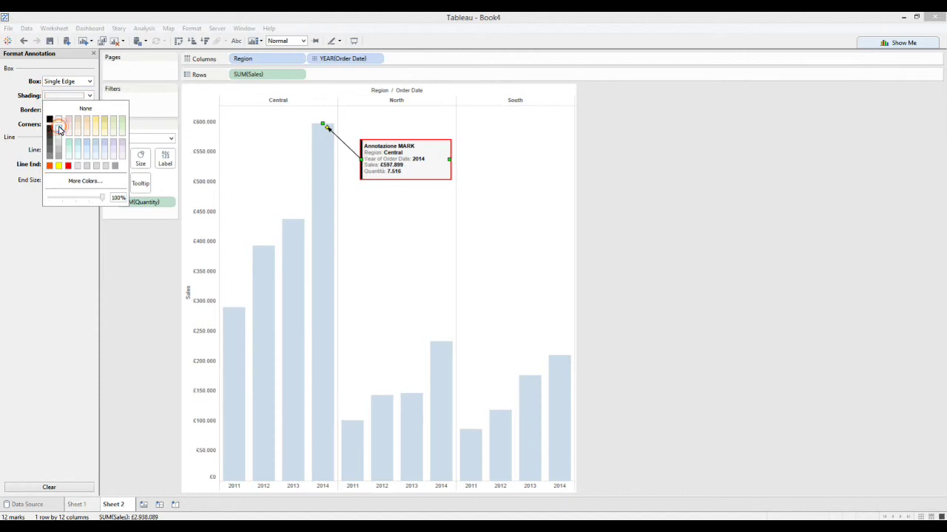
click(714, 259)
Try the annotation's arrow tip away from the bar, place it at the top center of the Central 2014 bar, and select that bar
mouse_move(330, 131)
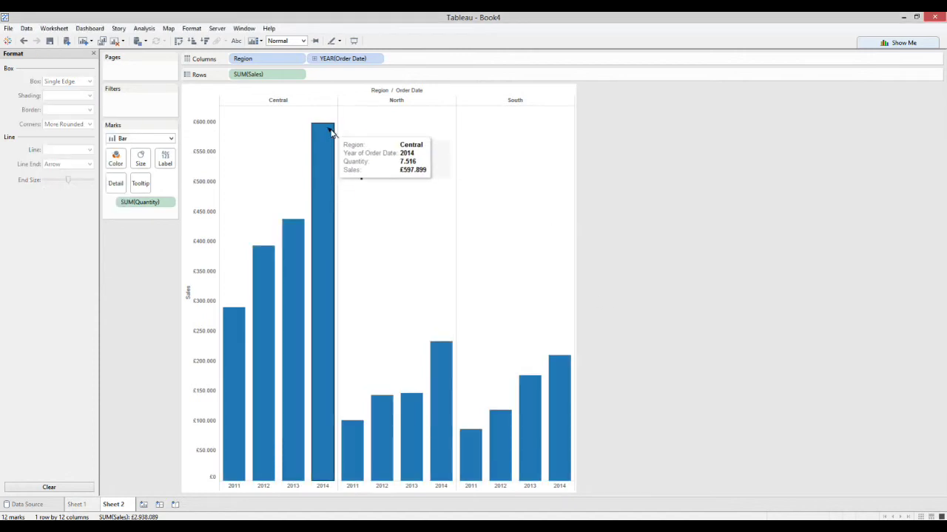
click(377, 164)
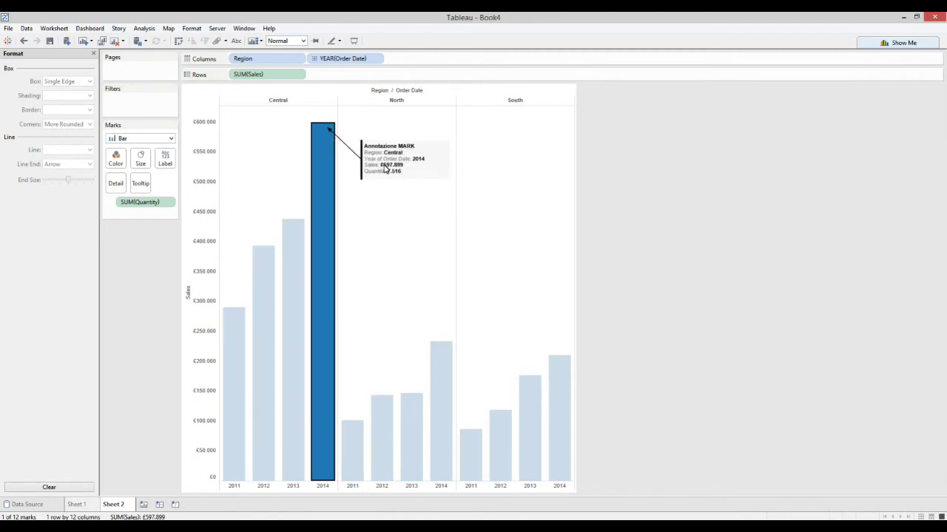
click(385, 169)
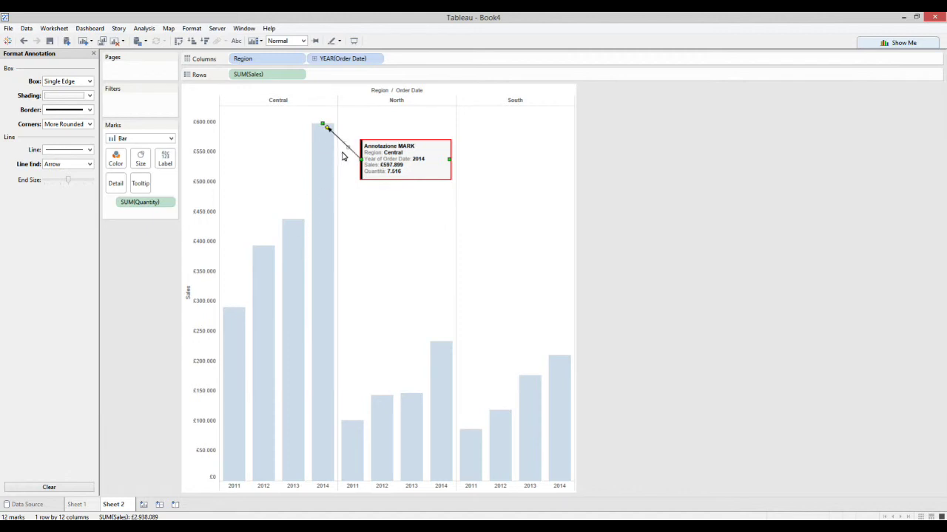
drag(326, 127, 347, 146)
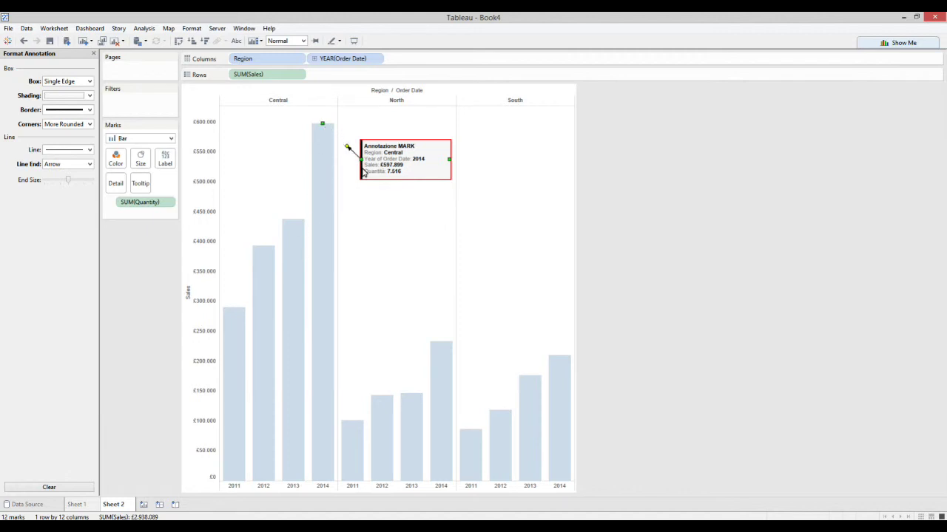
click(345, 148)
click(377, 161)
drag(346, 148, 323, 125)
click(685, 215)
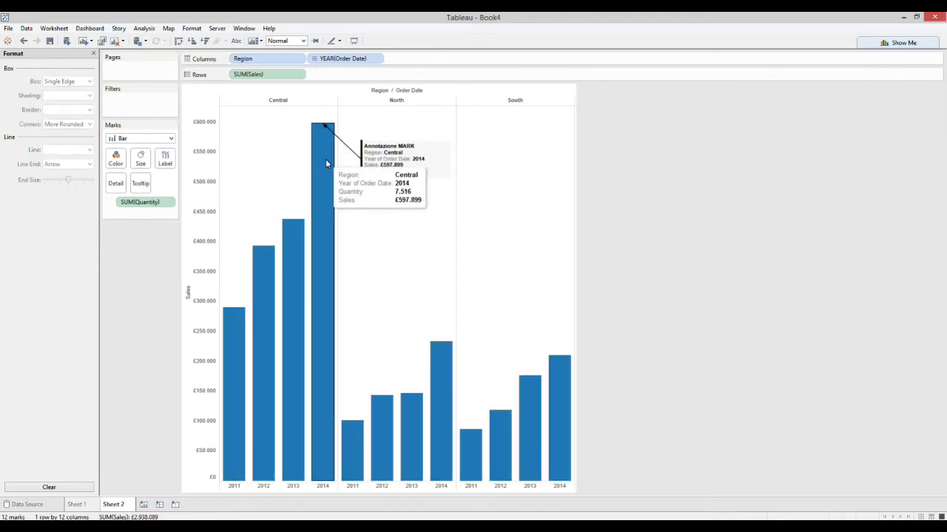
click(319, 220)
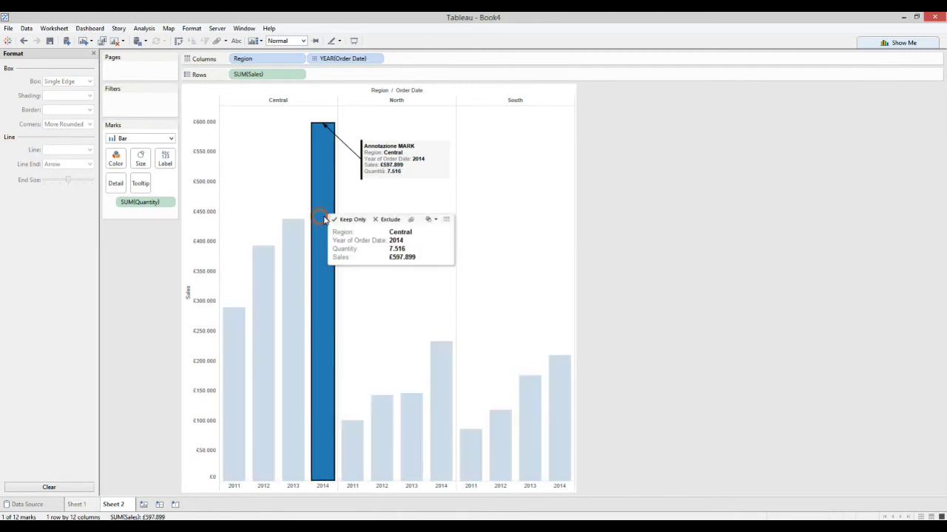